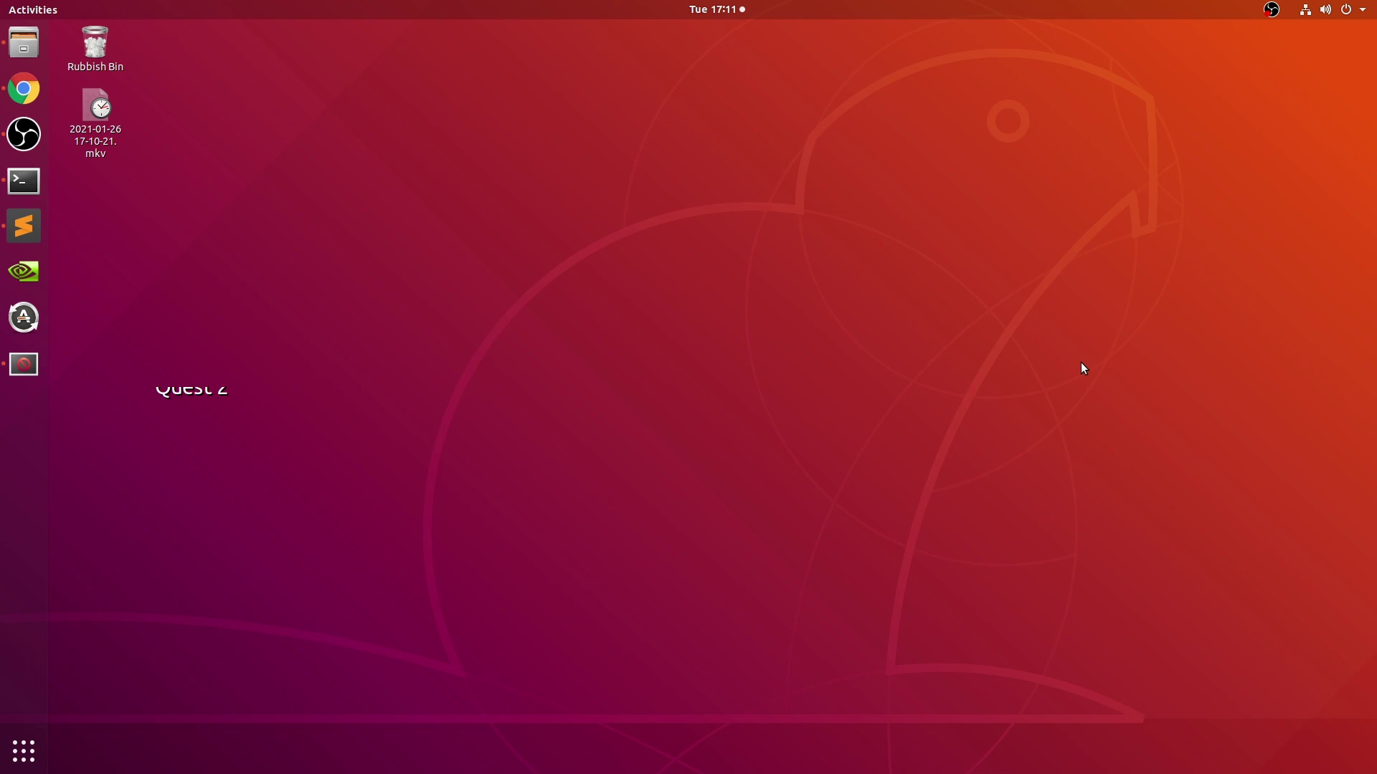
Dismiss the Activities overview and leftover Steam search, returning to the plain desktop.
key(super)
text(ste)
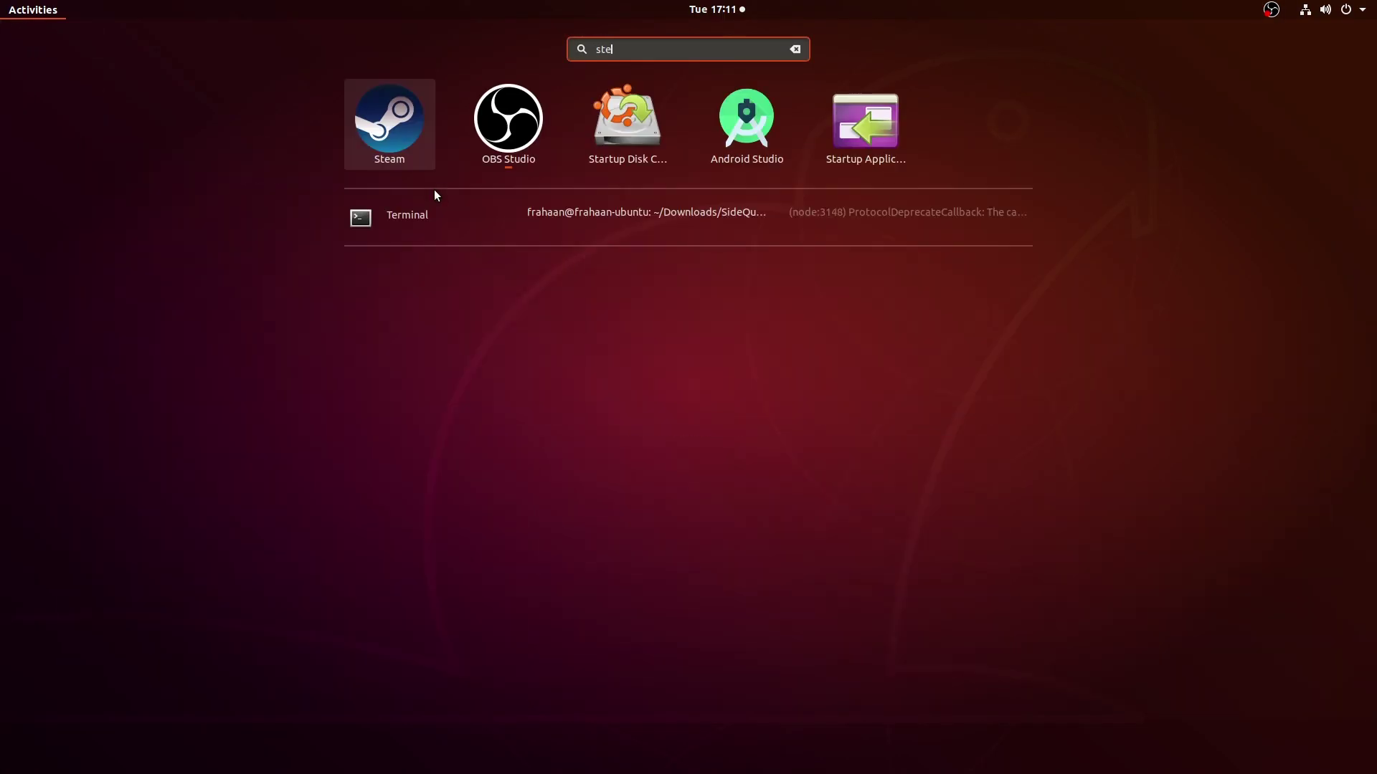
text(am)
key(Escape)
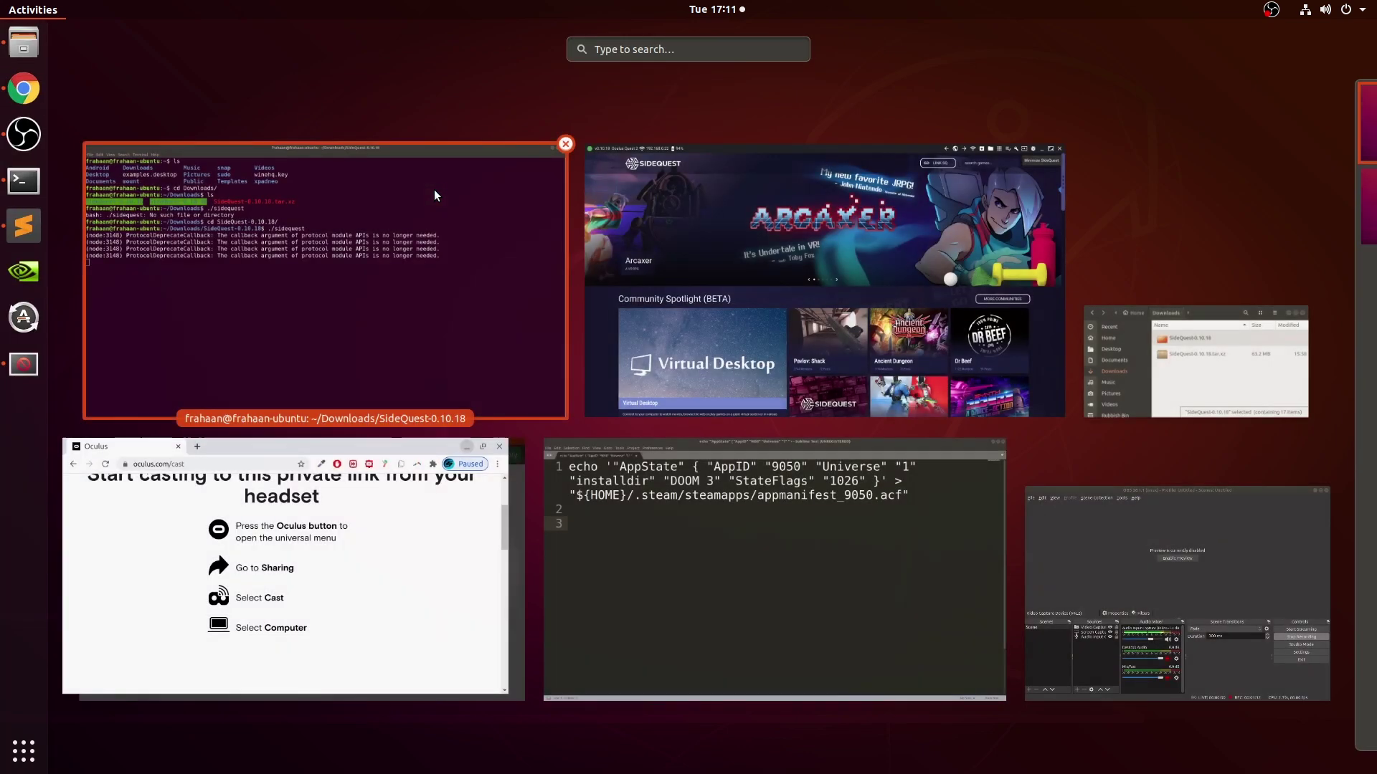
key(Escape)
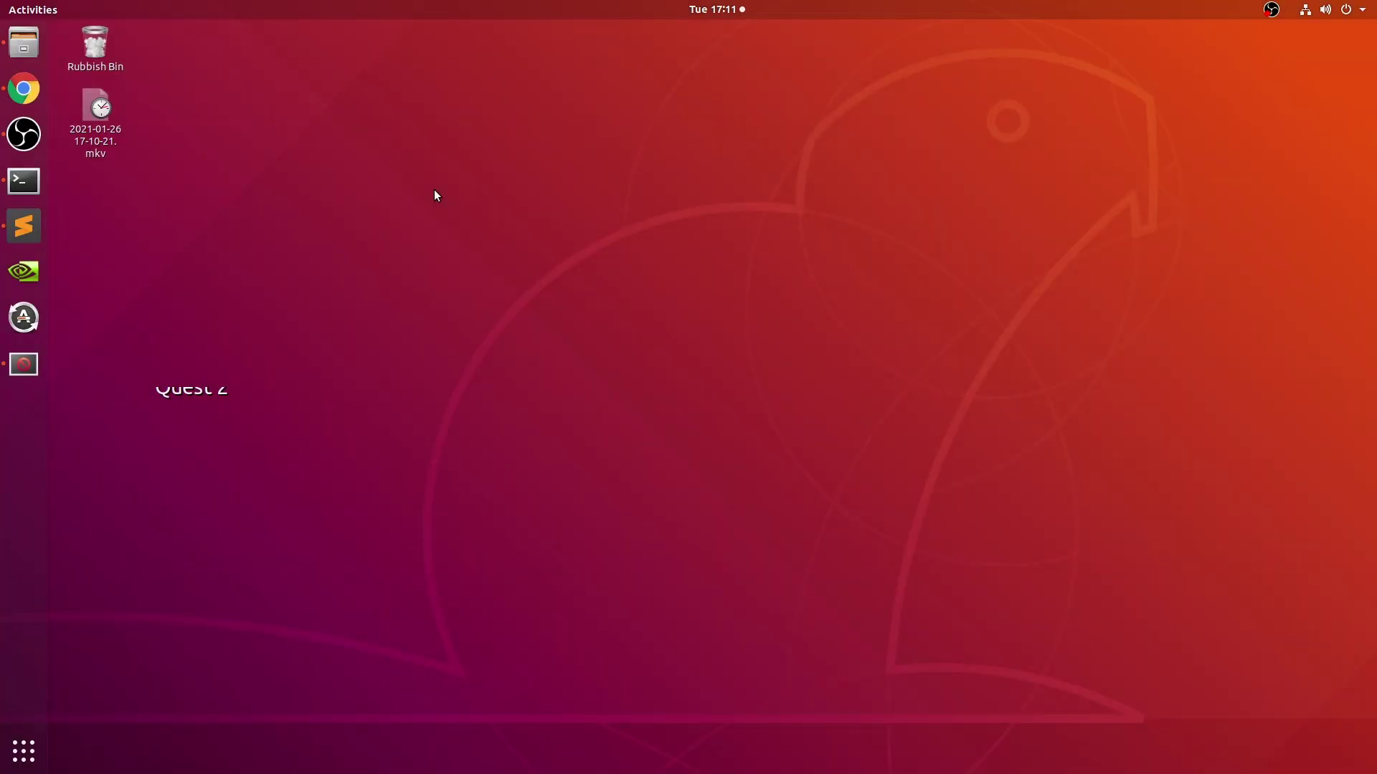
key(super)
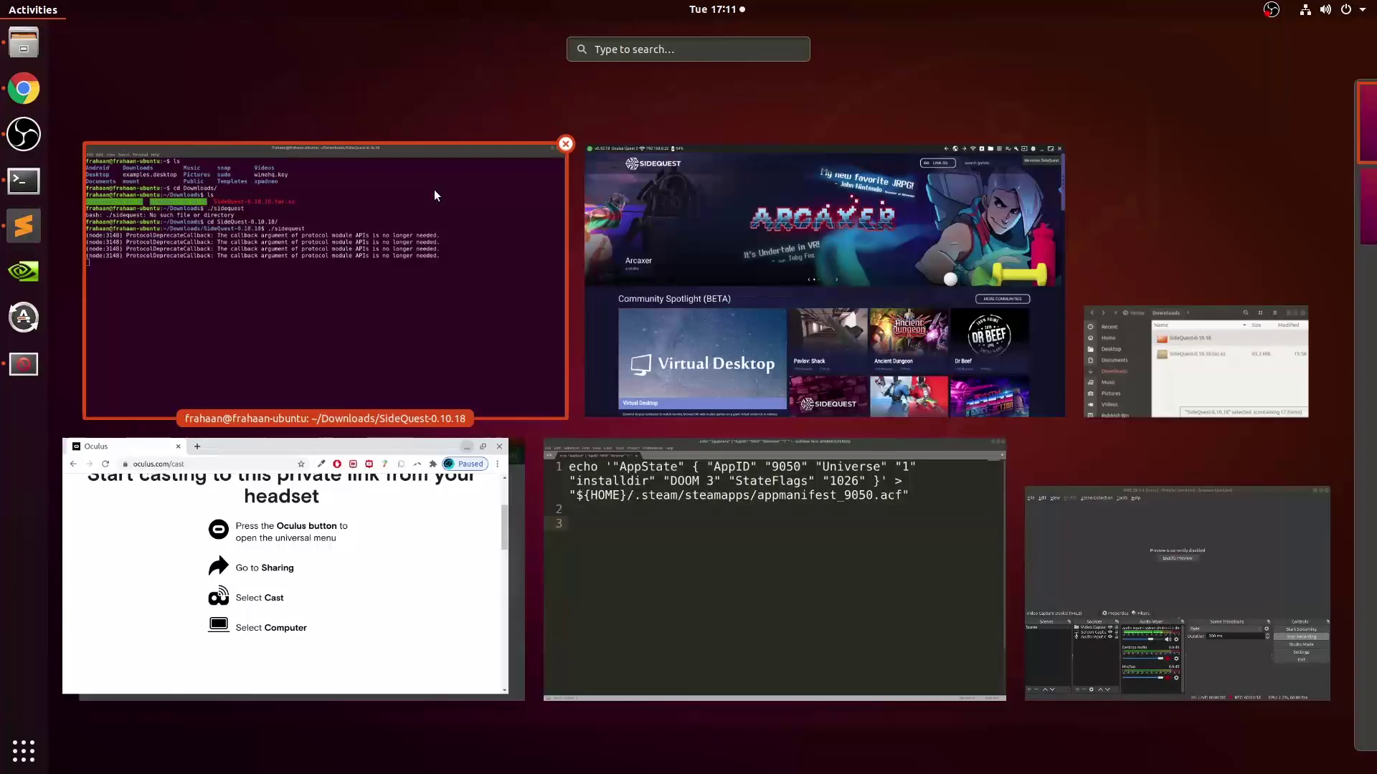
key(Escape)
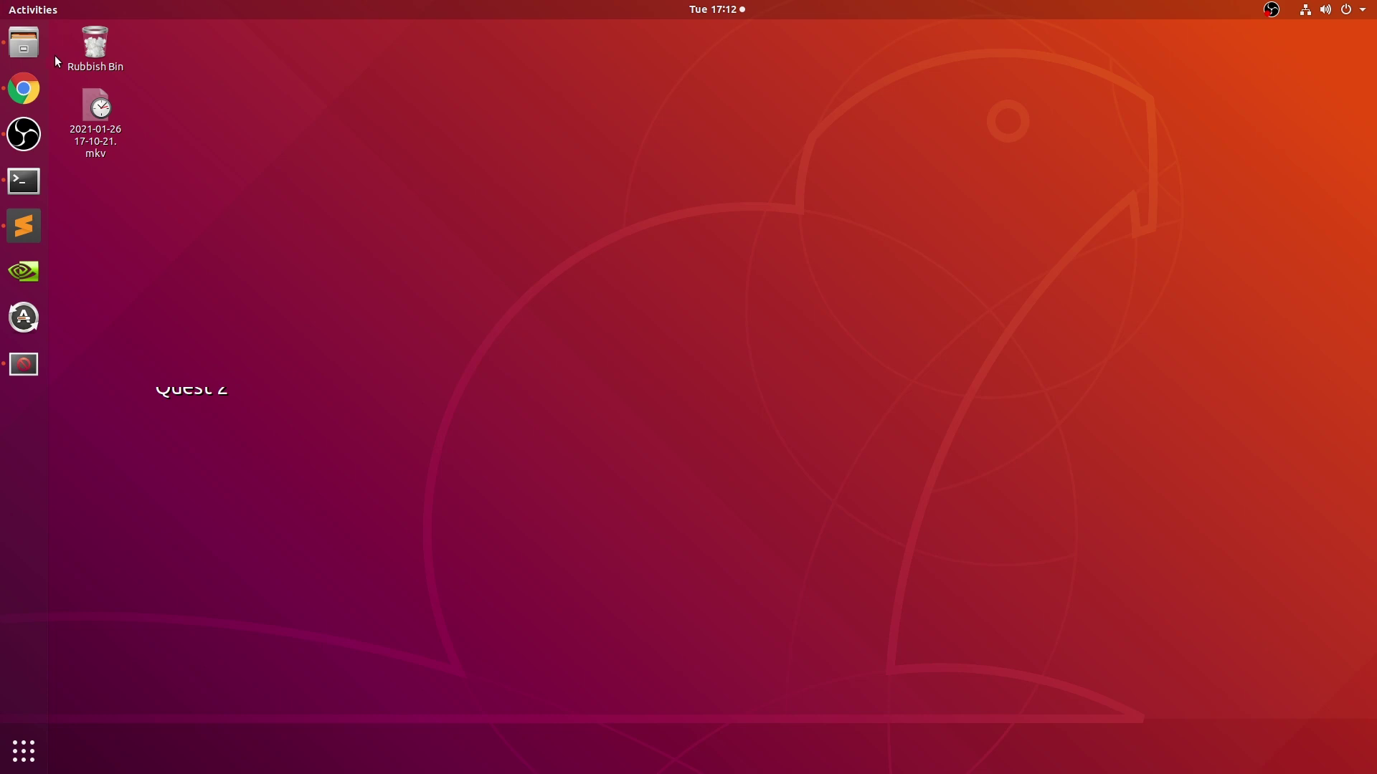
Start a new Terminal window from the dock, briefly showing the application grid.
right_click(28, 177)
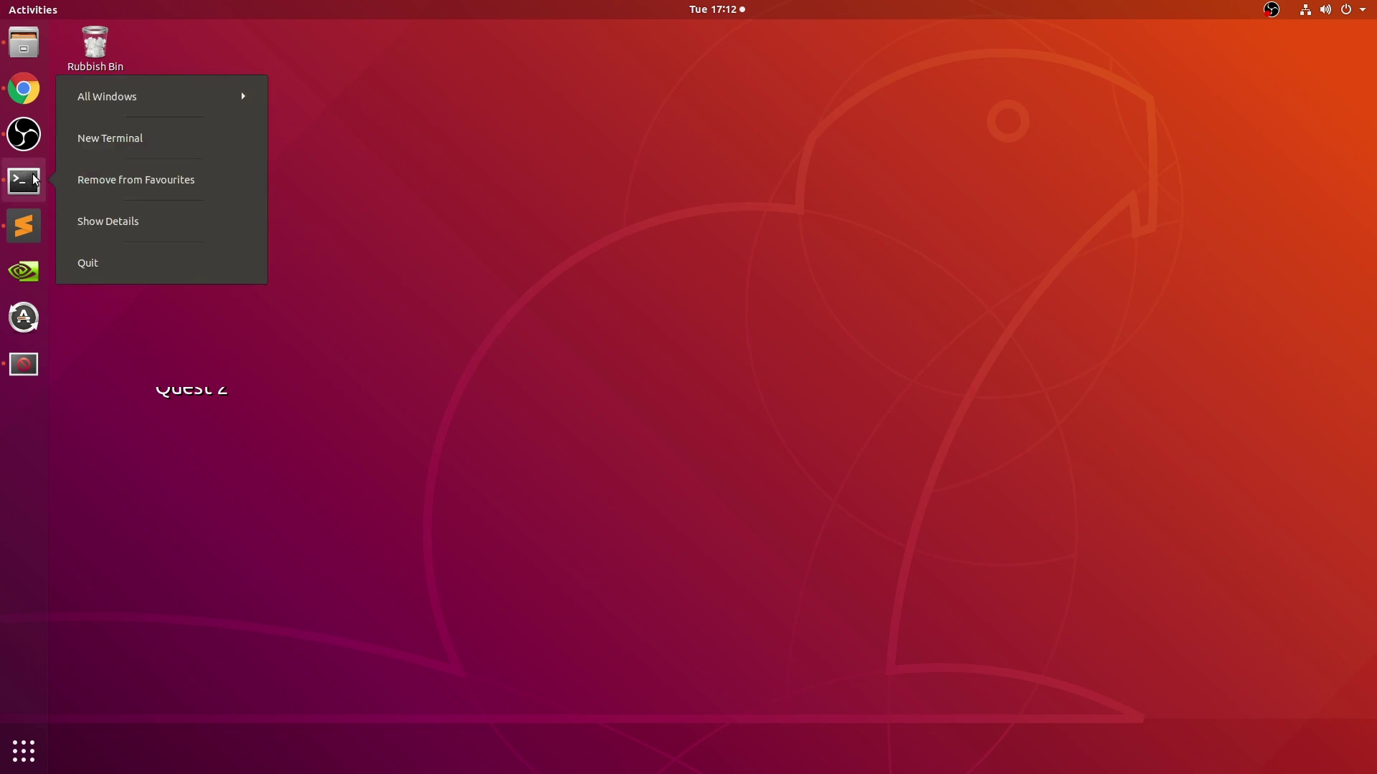
click(104, 147)
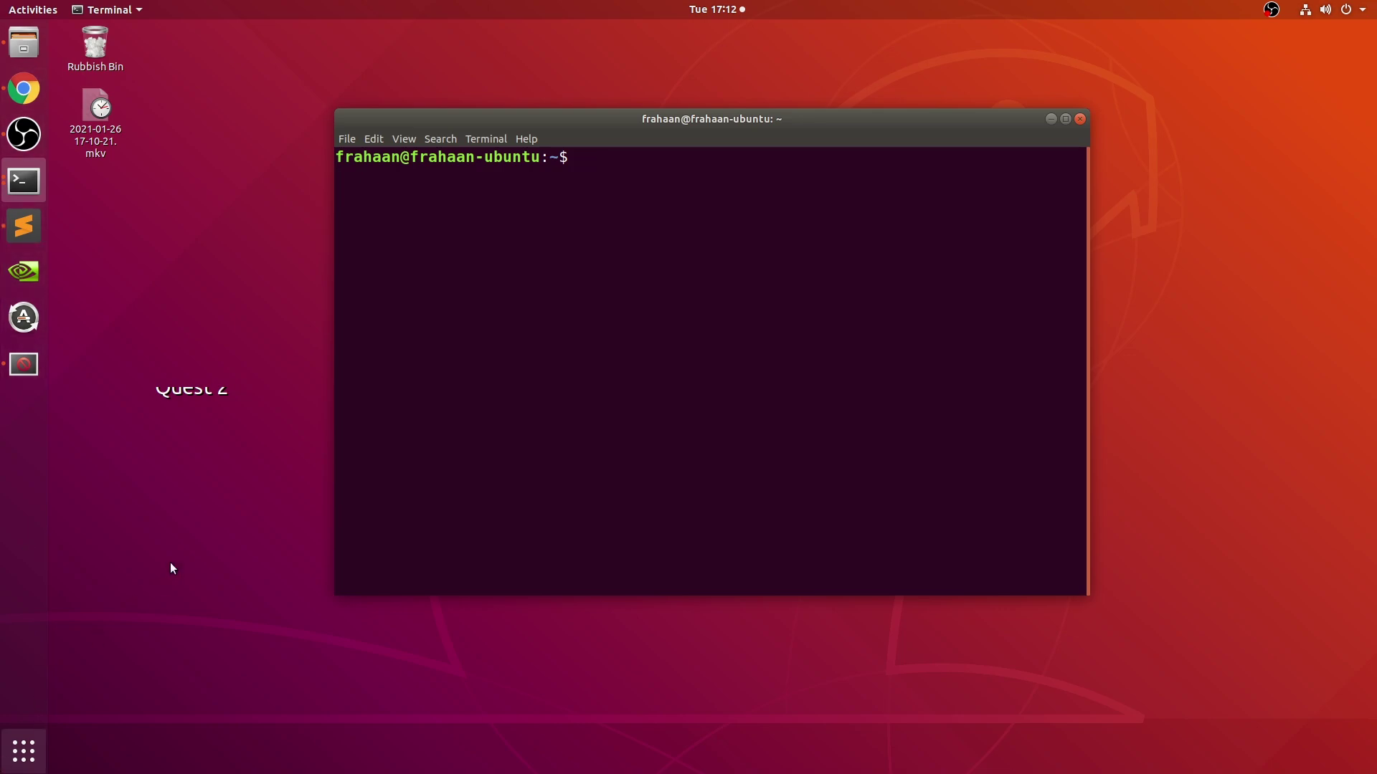
key(super+a)
scroll(865, 395, down, 2)
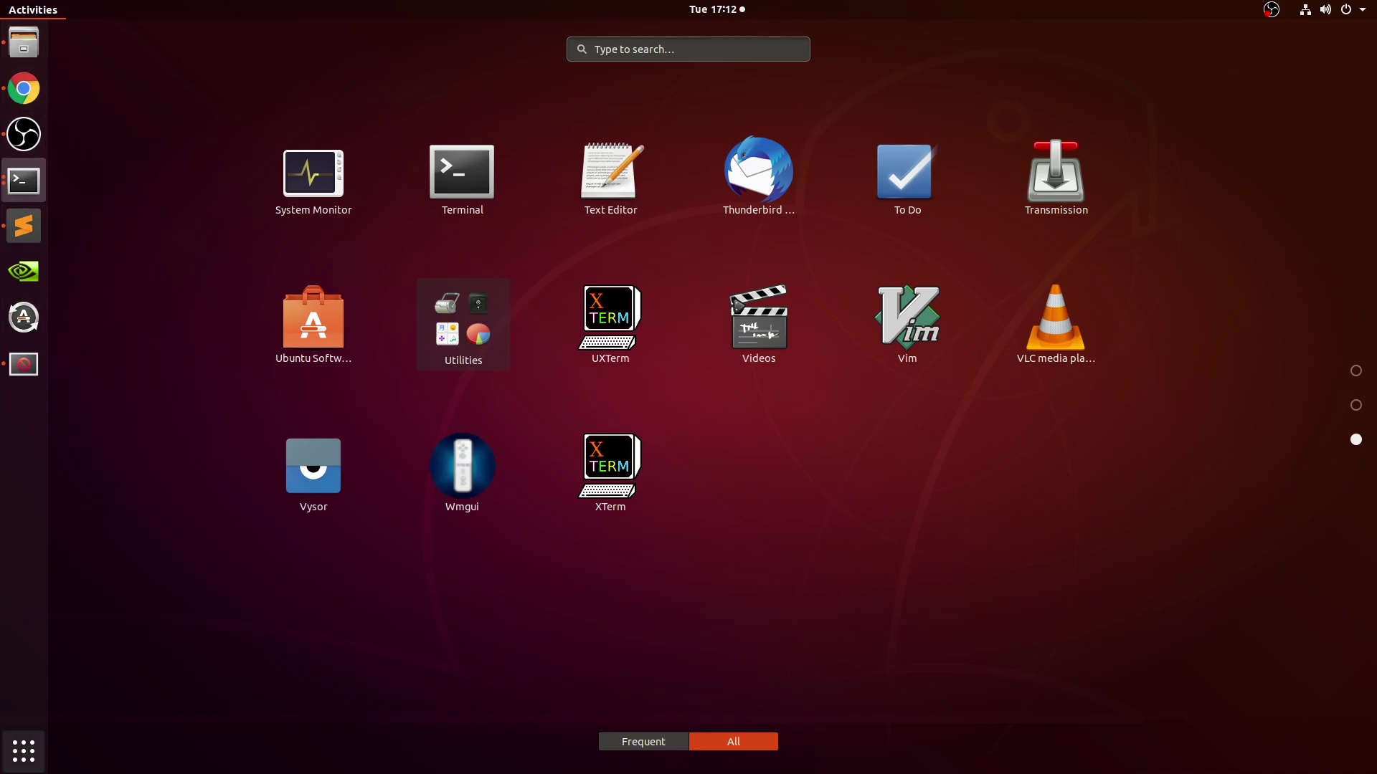
click(24, 750)
Copy the appmanifest_9050.acf echo command from Sublime Text and paste it into the terminal.
click(24, 226)
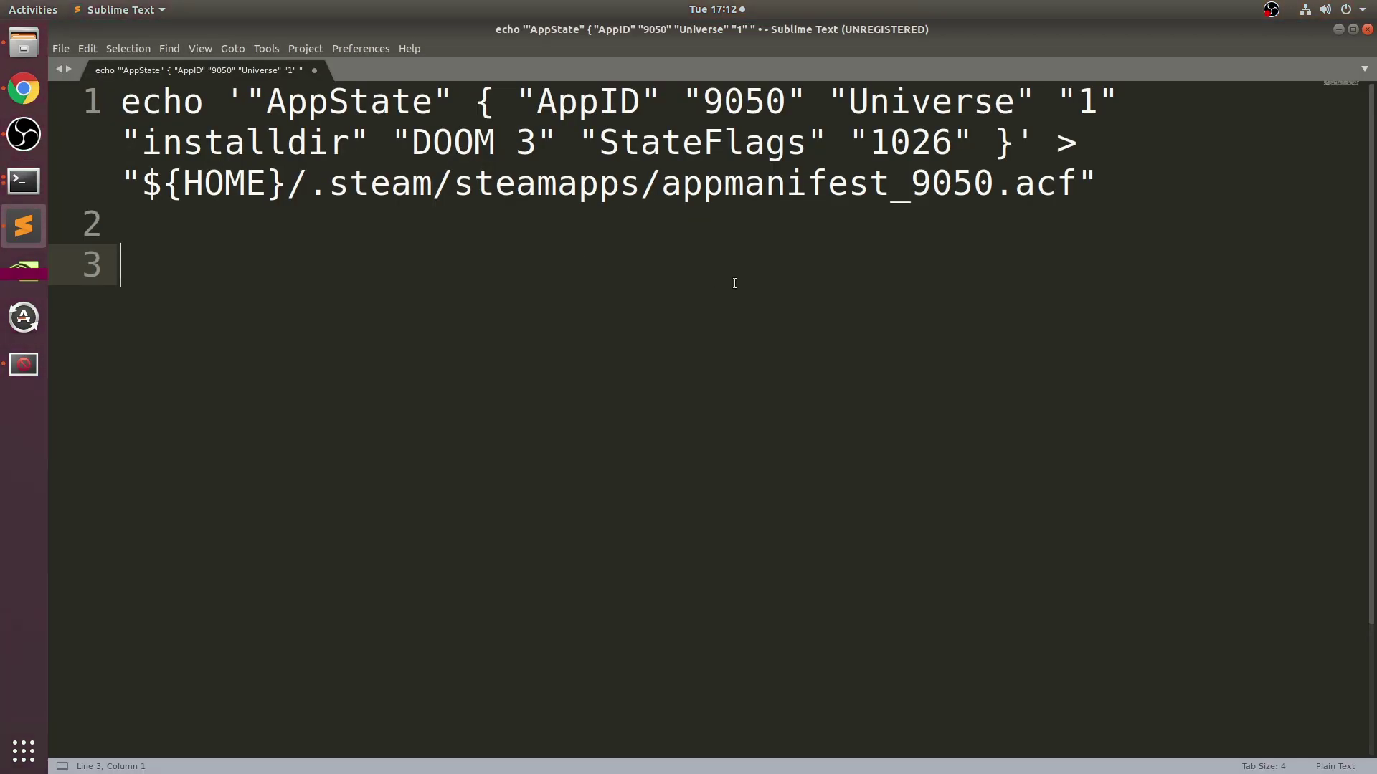
key(ctrl+a)
right_click(385, 209)
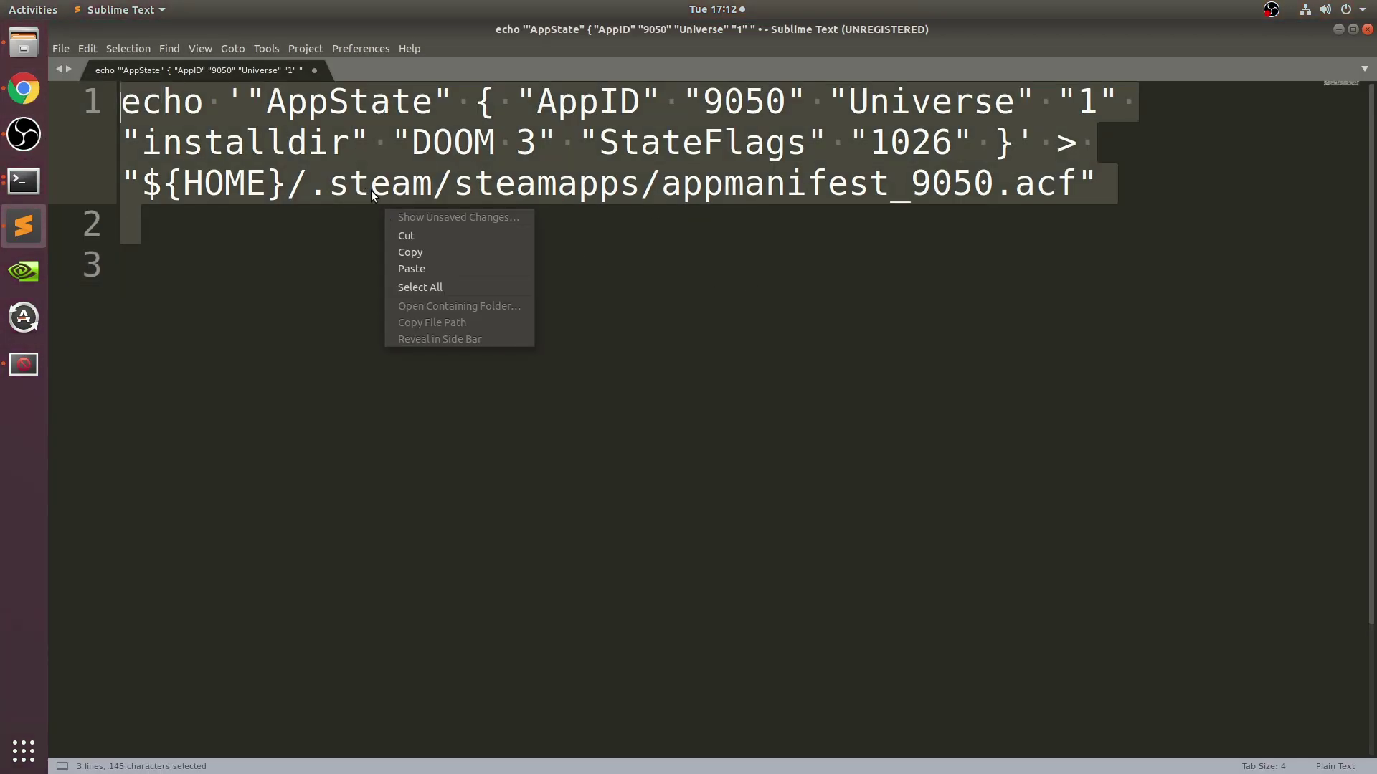
click(429, 254)
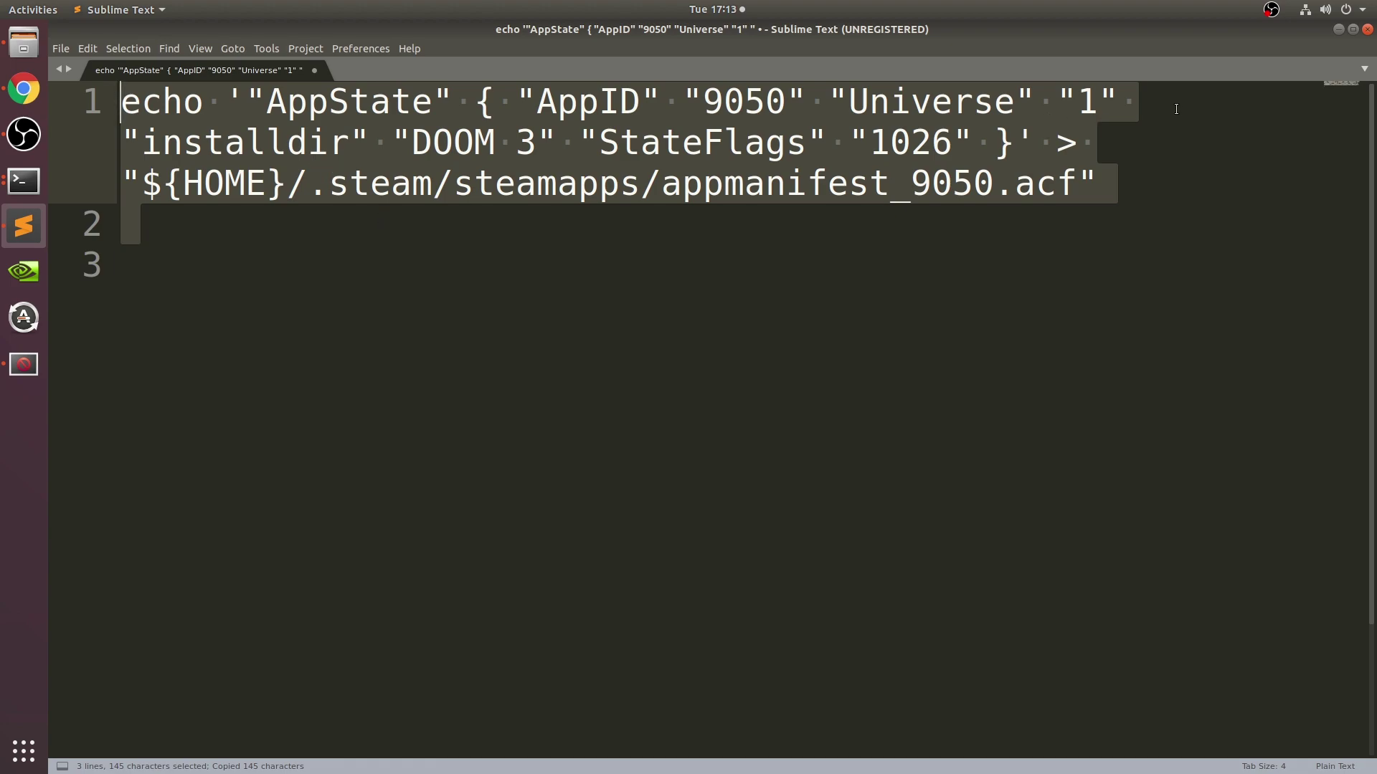
click(1339, 31)
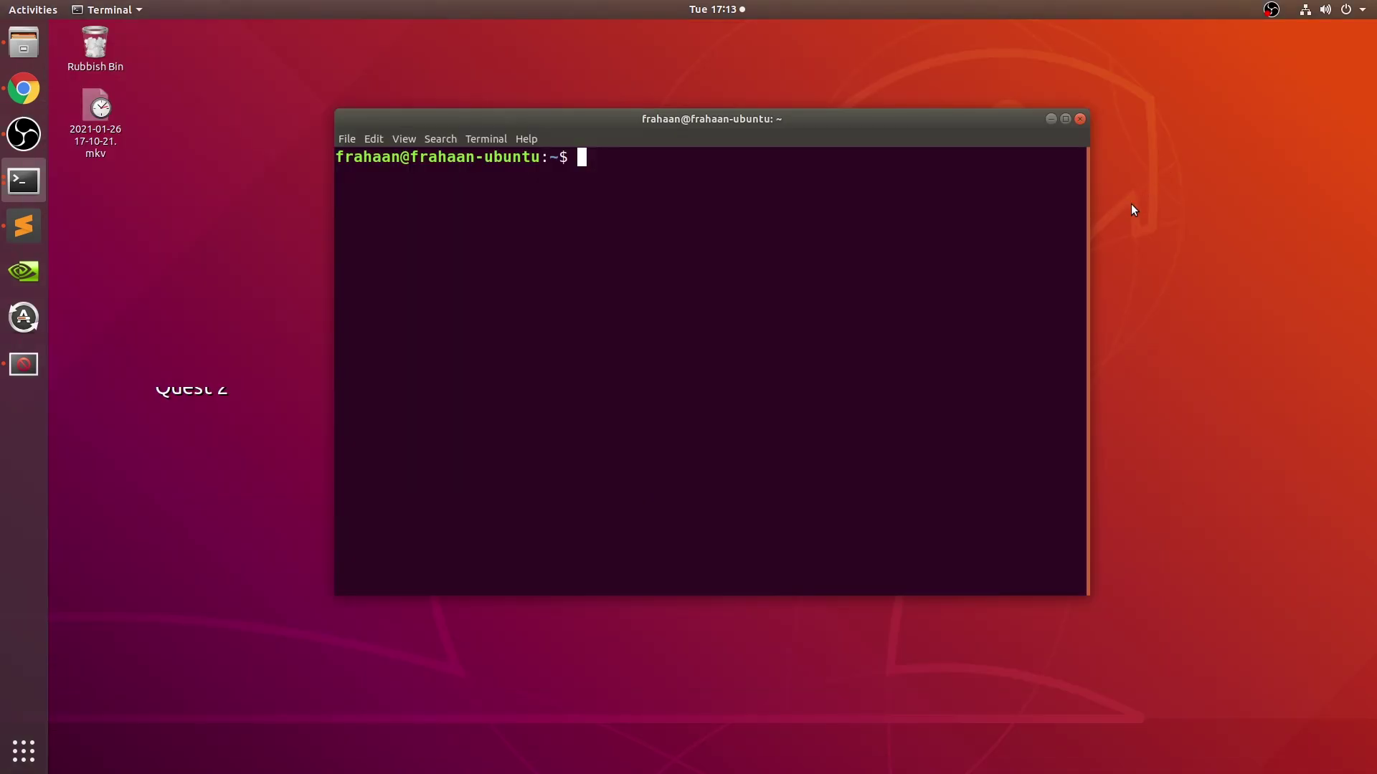
right_click(662, 170)
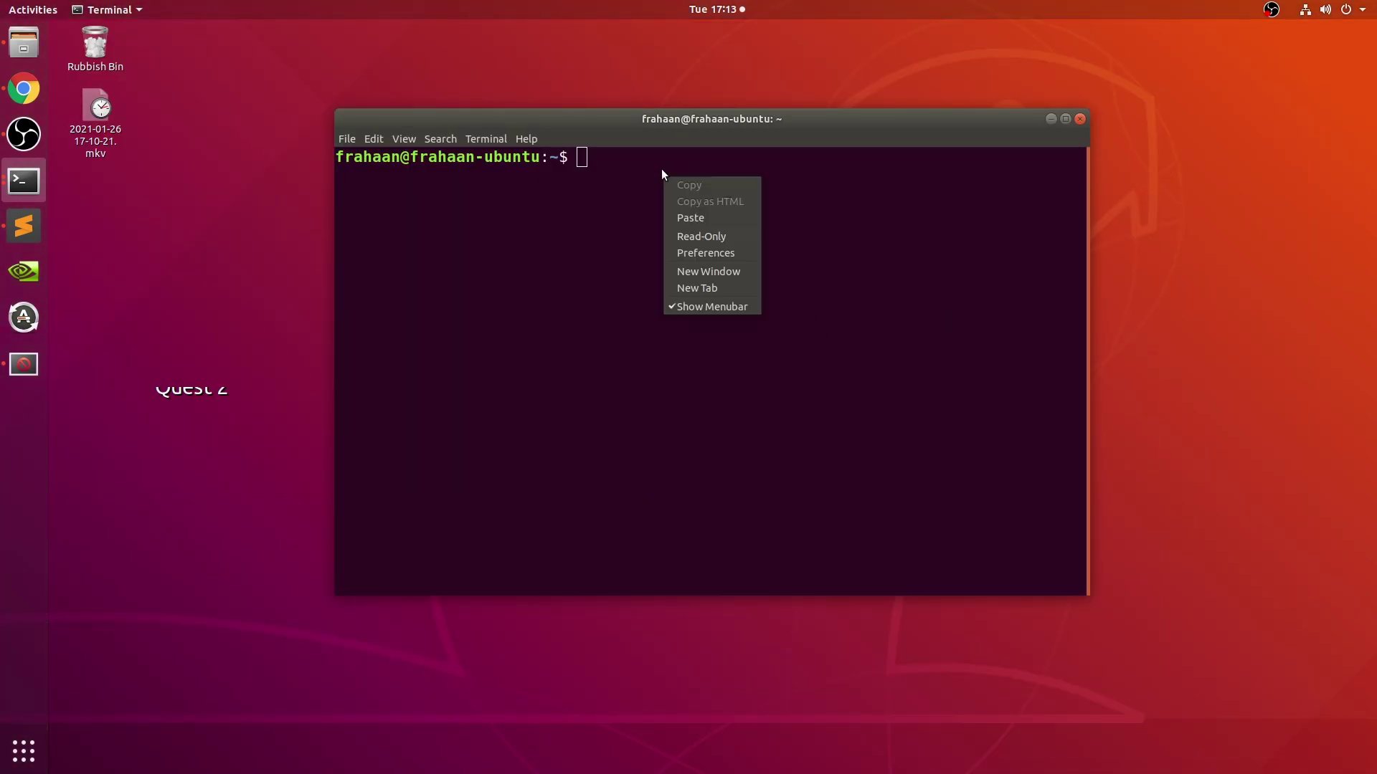
click(676, 211)
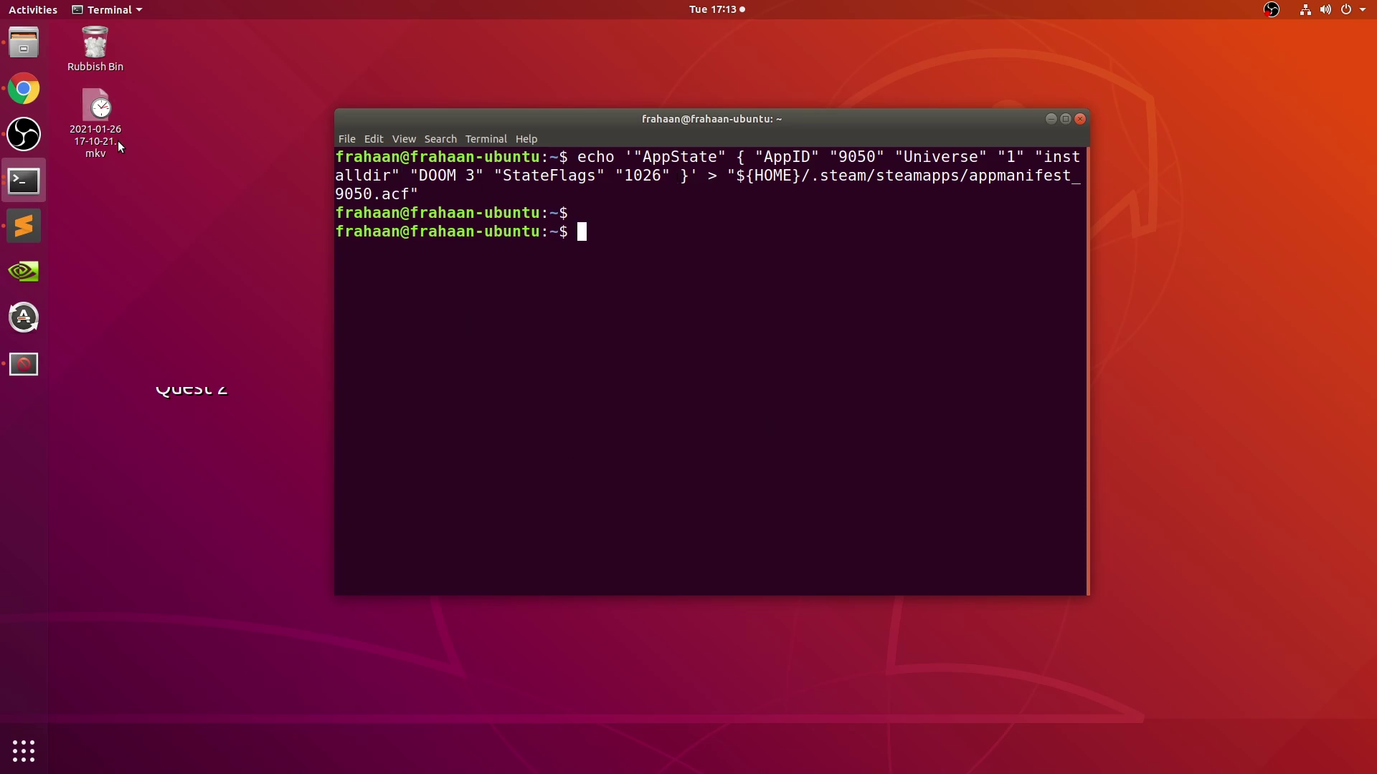
Copy and paste the echo command again and run it to write the DOOM 3 app manifest.
click(7, 225)
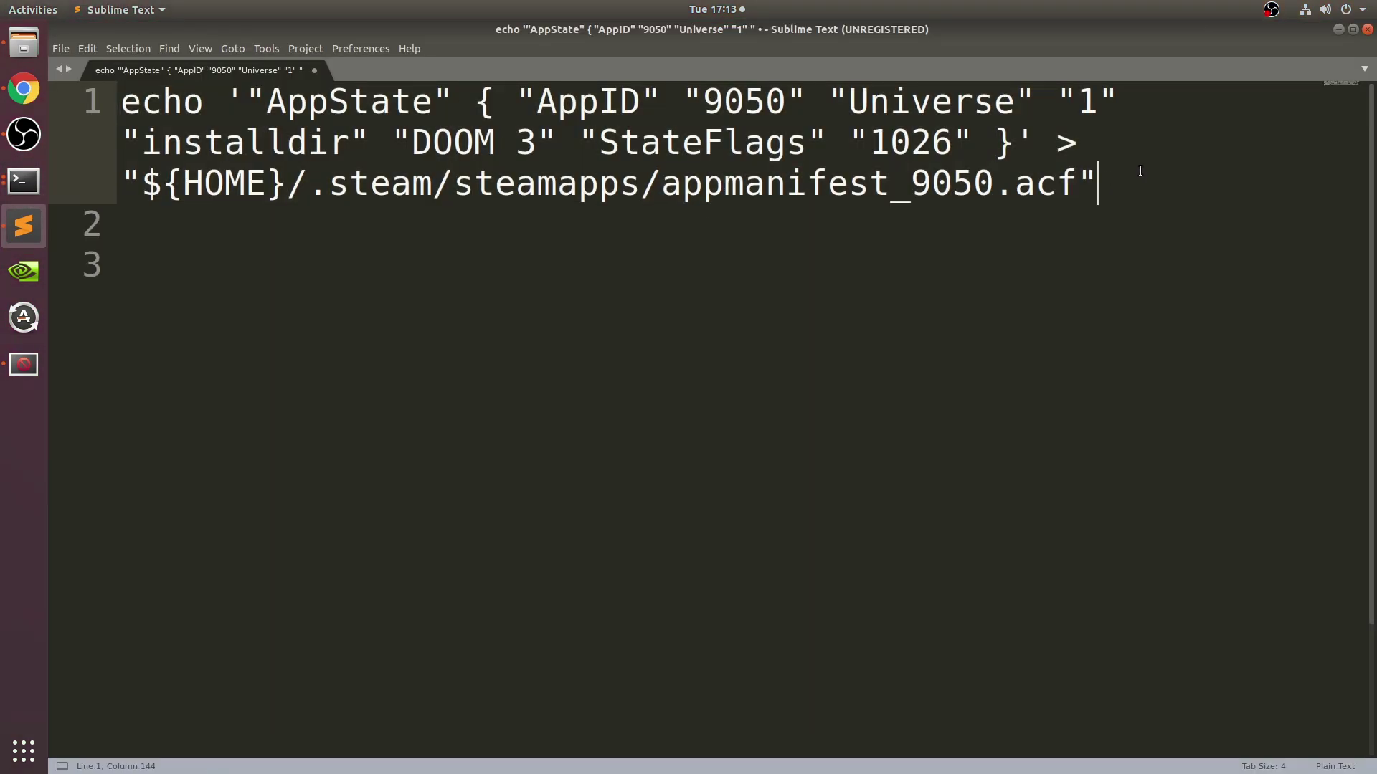
drag(1095, 183, 119, 102)
right_click(421, 199)
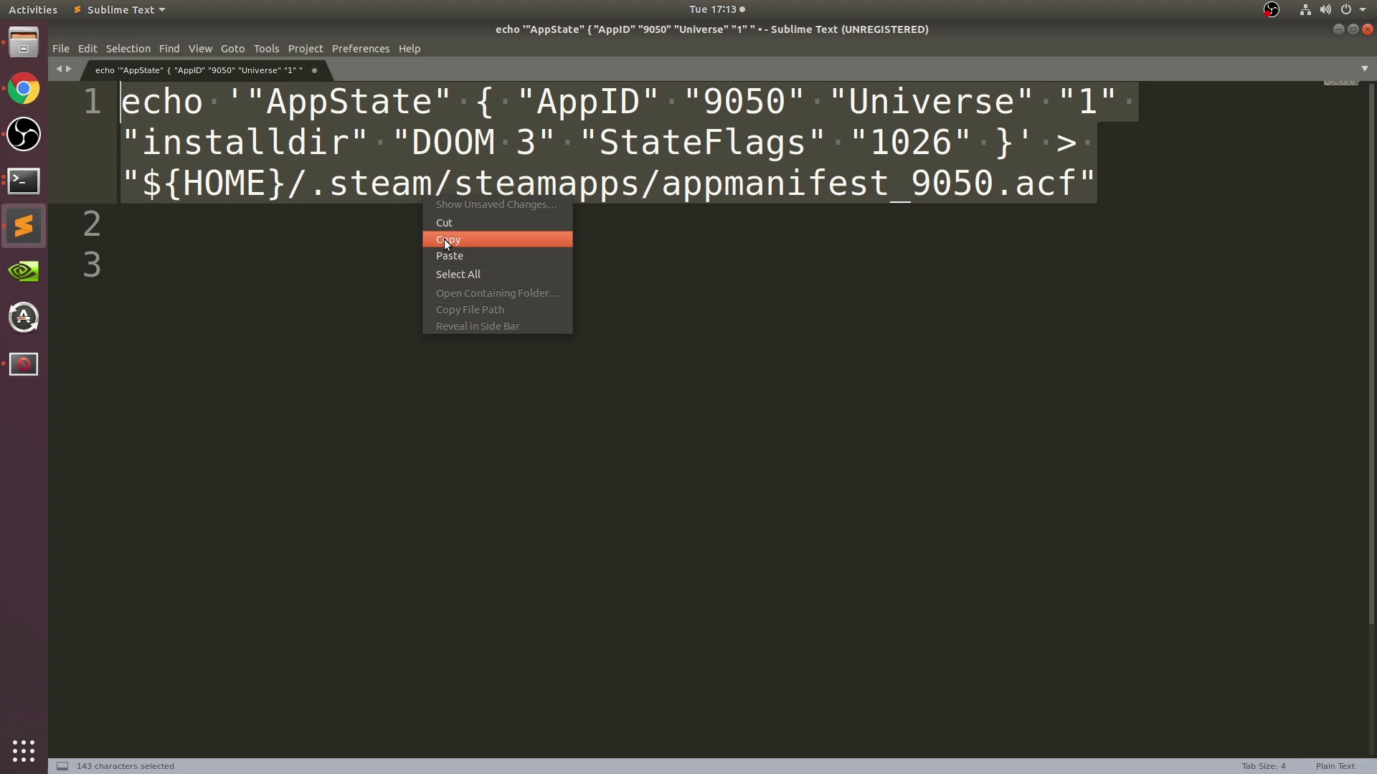
click(445, 241)
click(1338, 29)
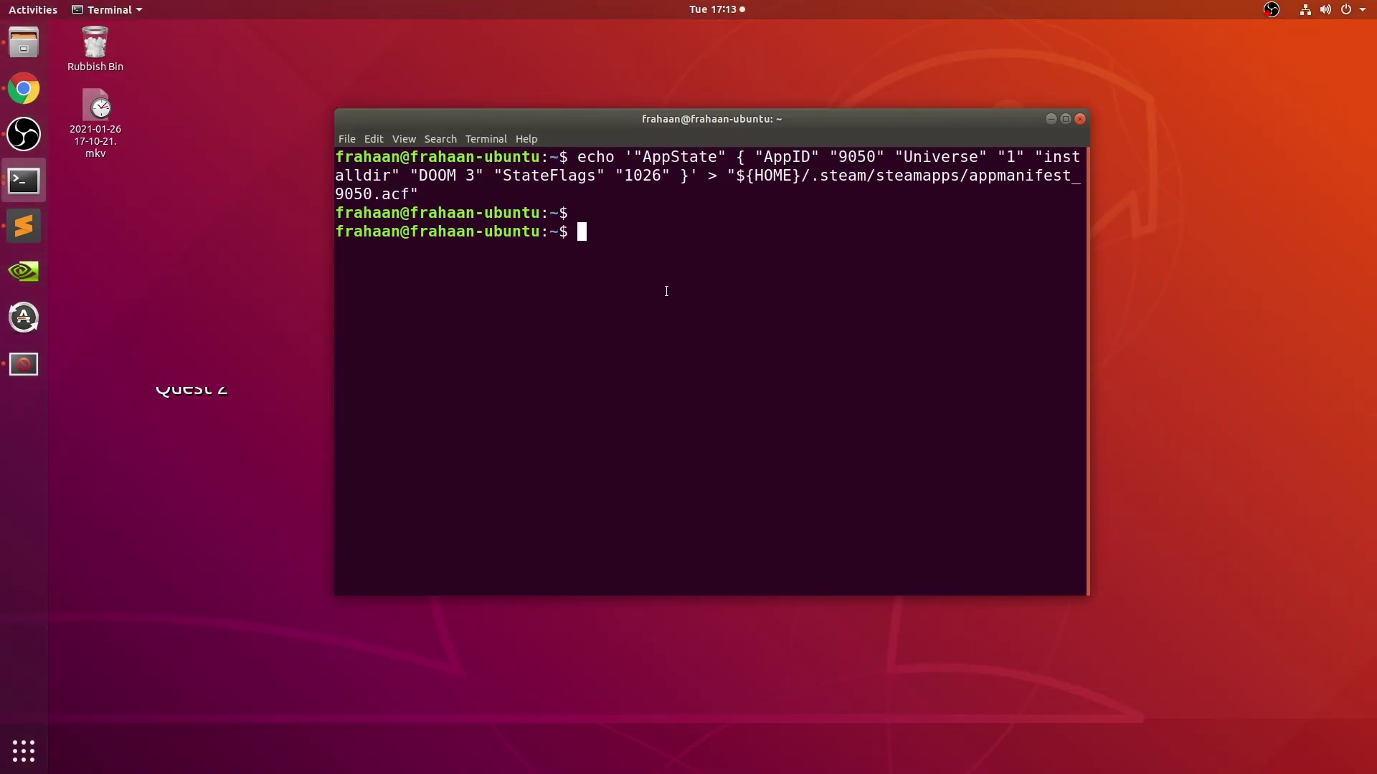
right_click(671, 300)
click(677, 330)
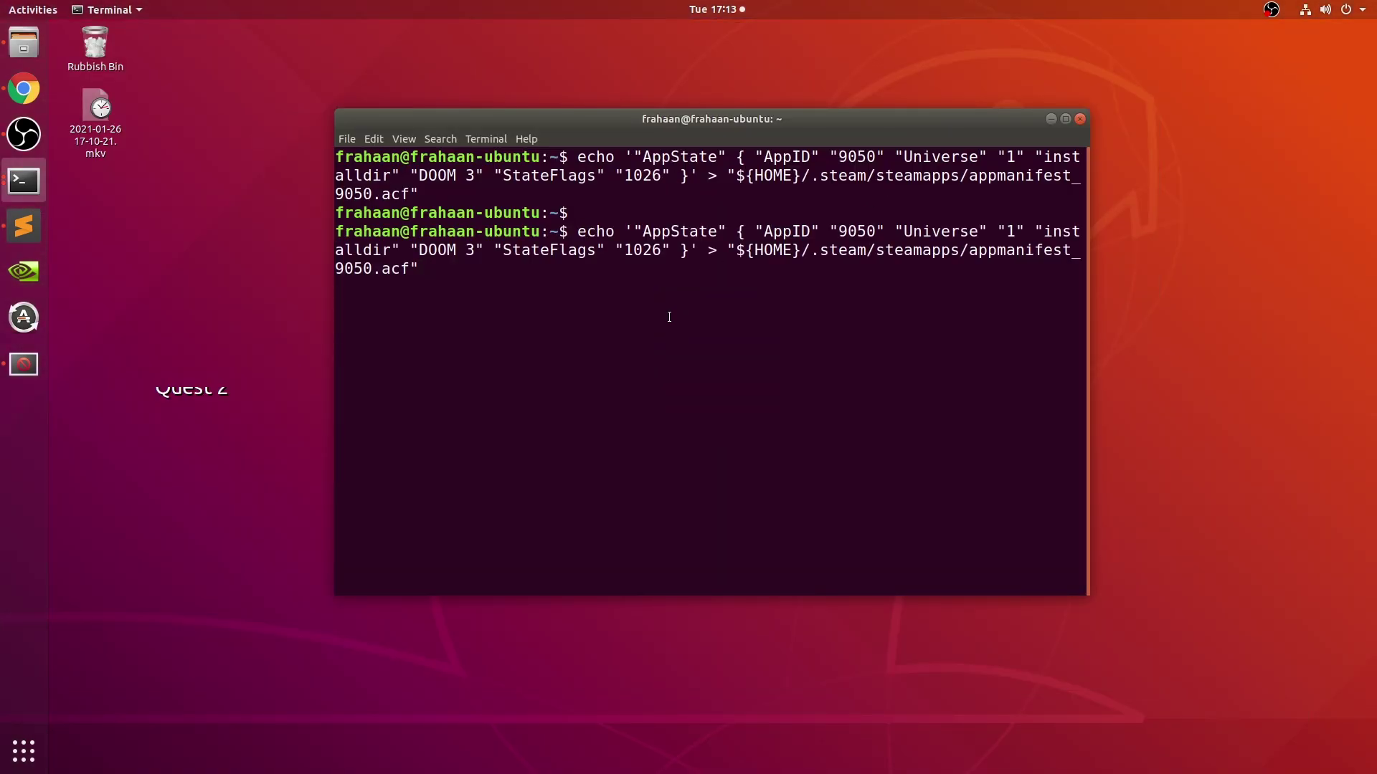
key(Return)
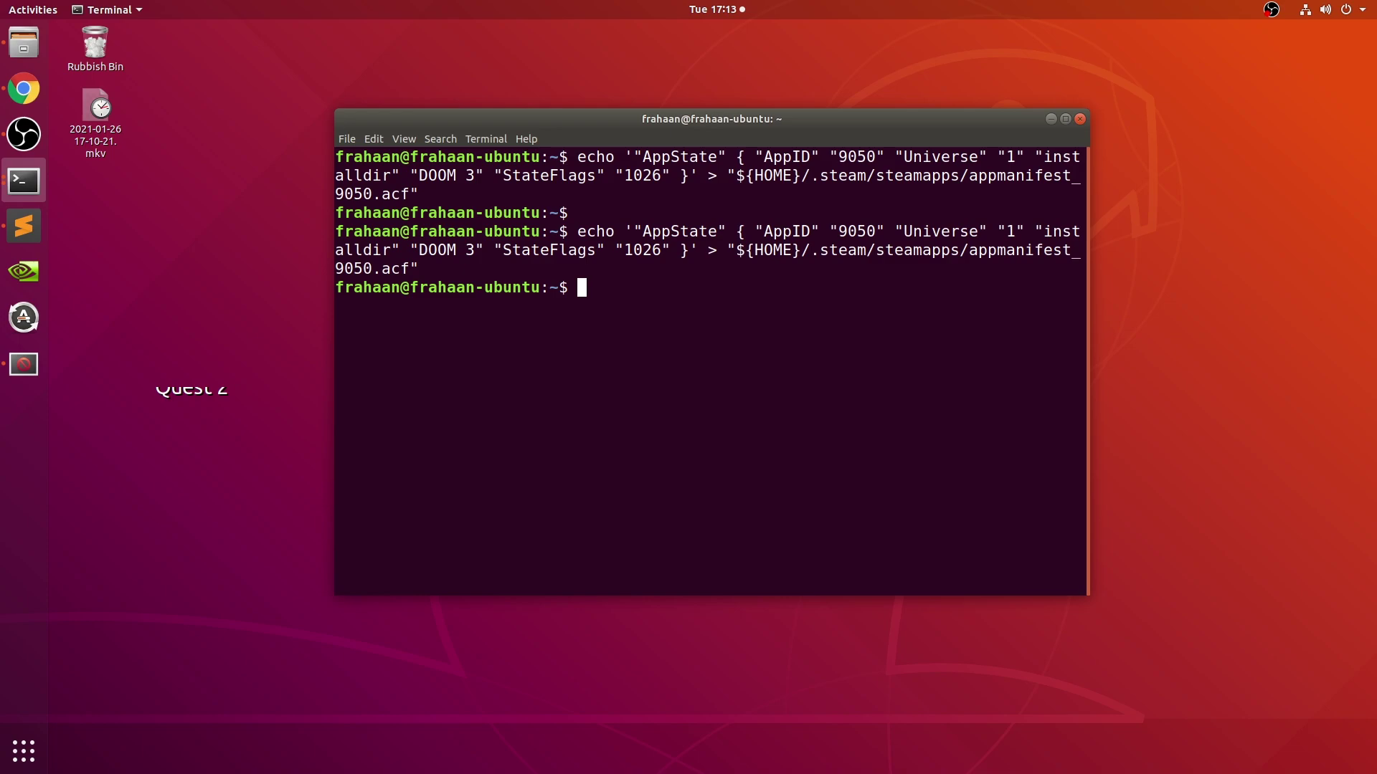
Launch Steam from the Activities search and nudge the terminal window aside.
click(24, 751)
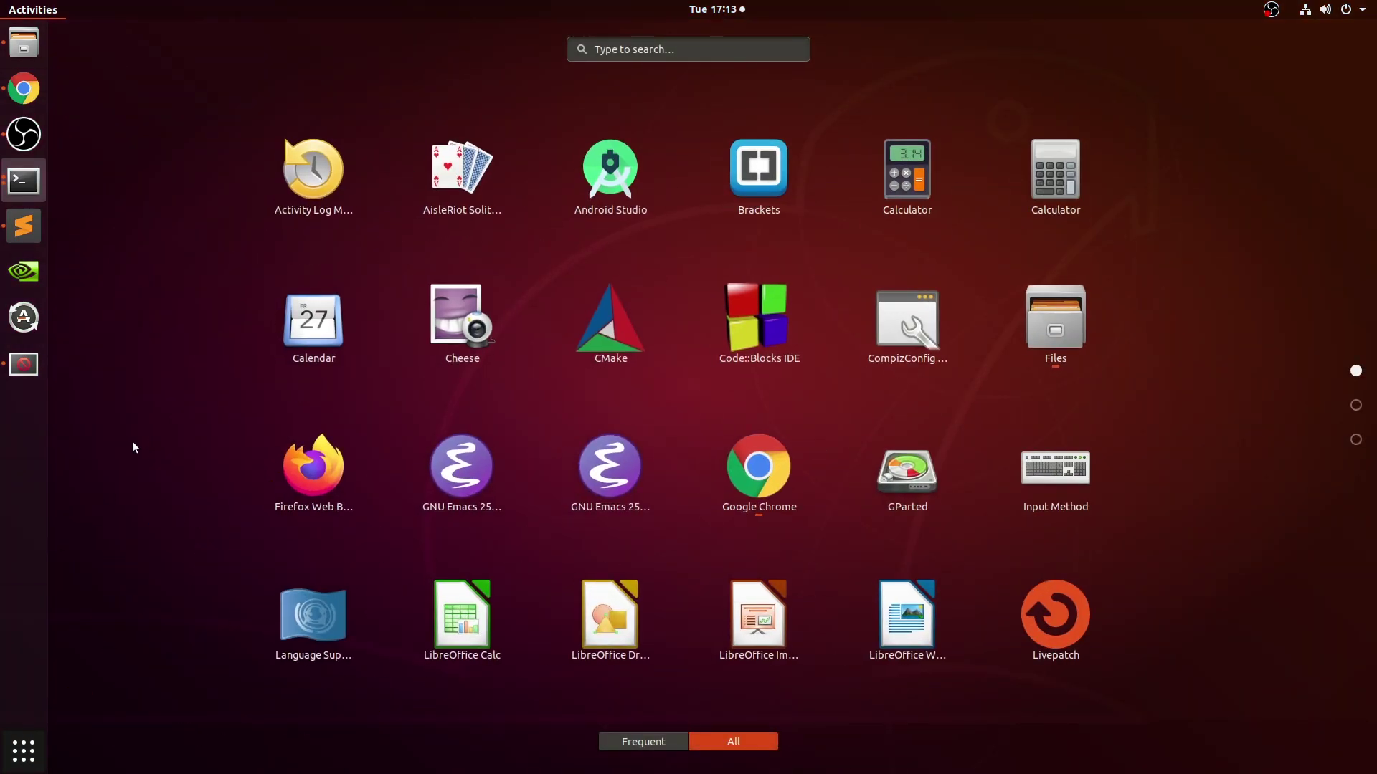
text(steasm)
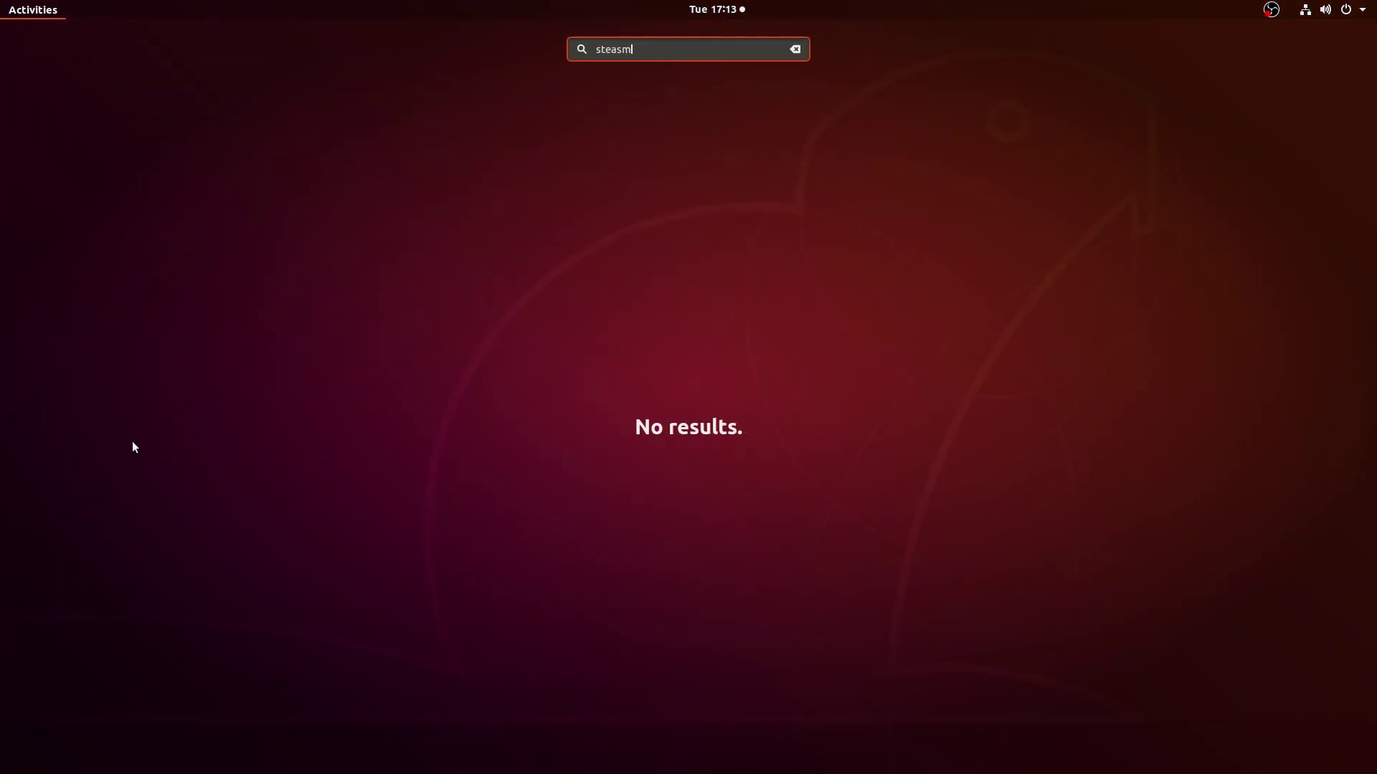
key(BackSpace)
key(BackSpace)
key(Return)
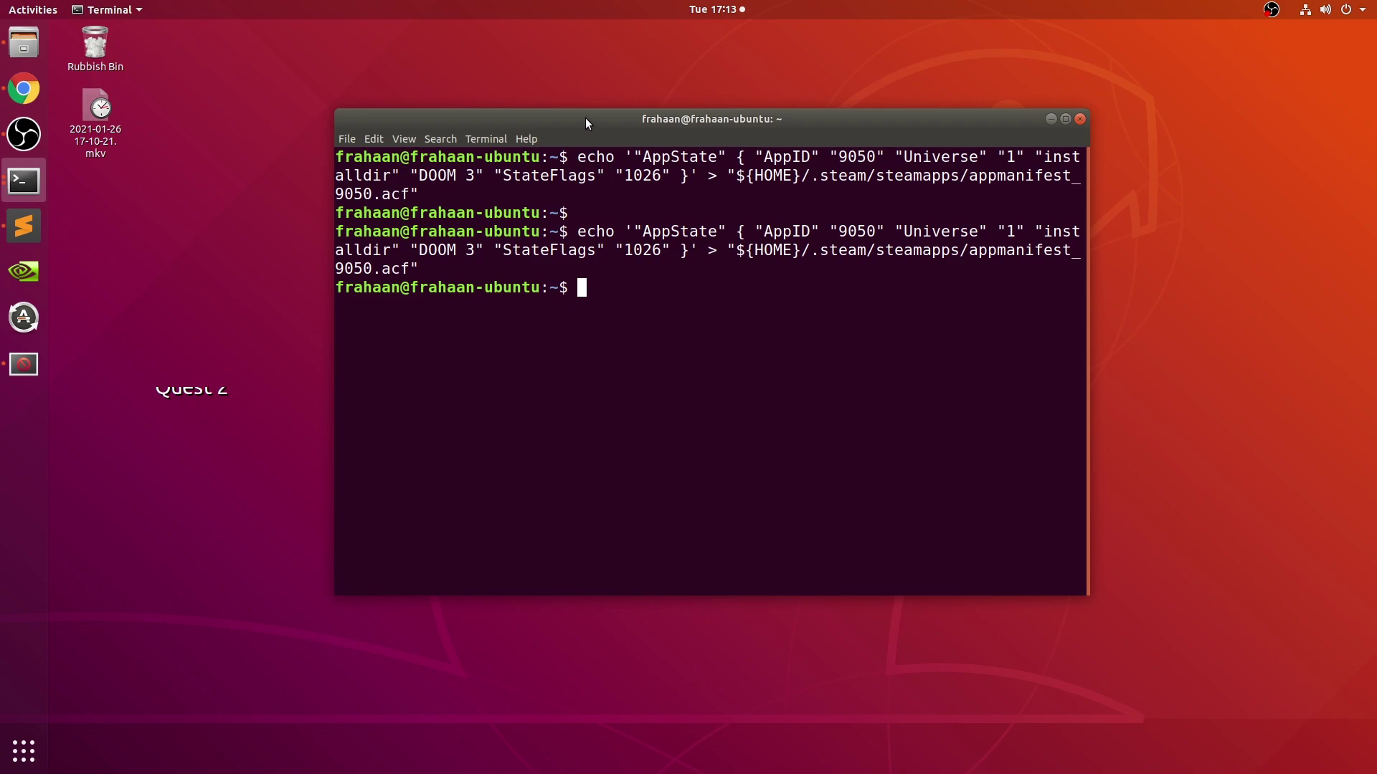
drag(586, 122, 608, 139)
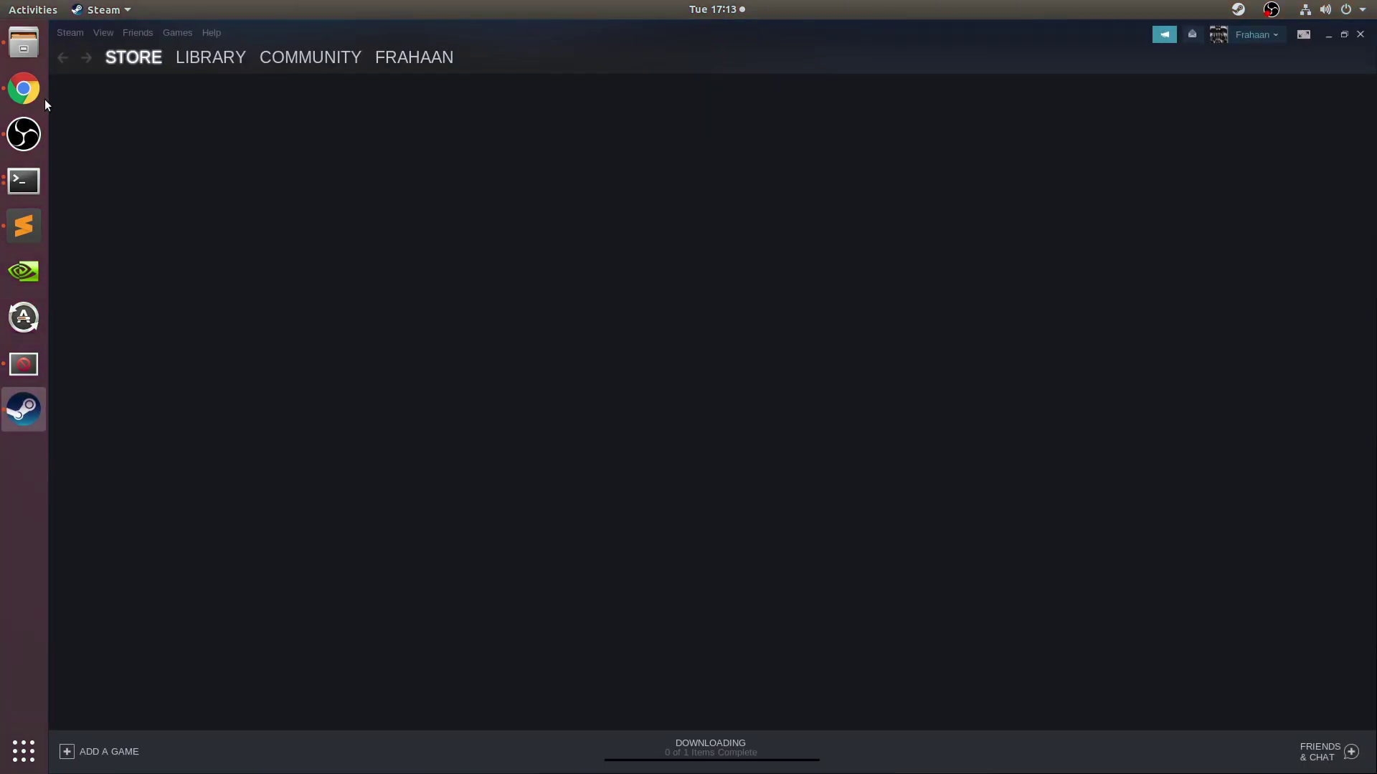
Pause the DOOM 3 download on Steam's Downloads page and move Steam out of the way.
click(707, 742)
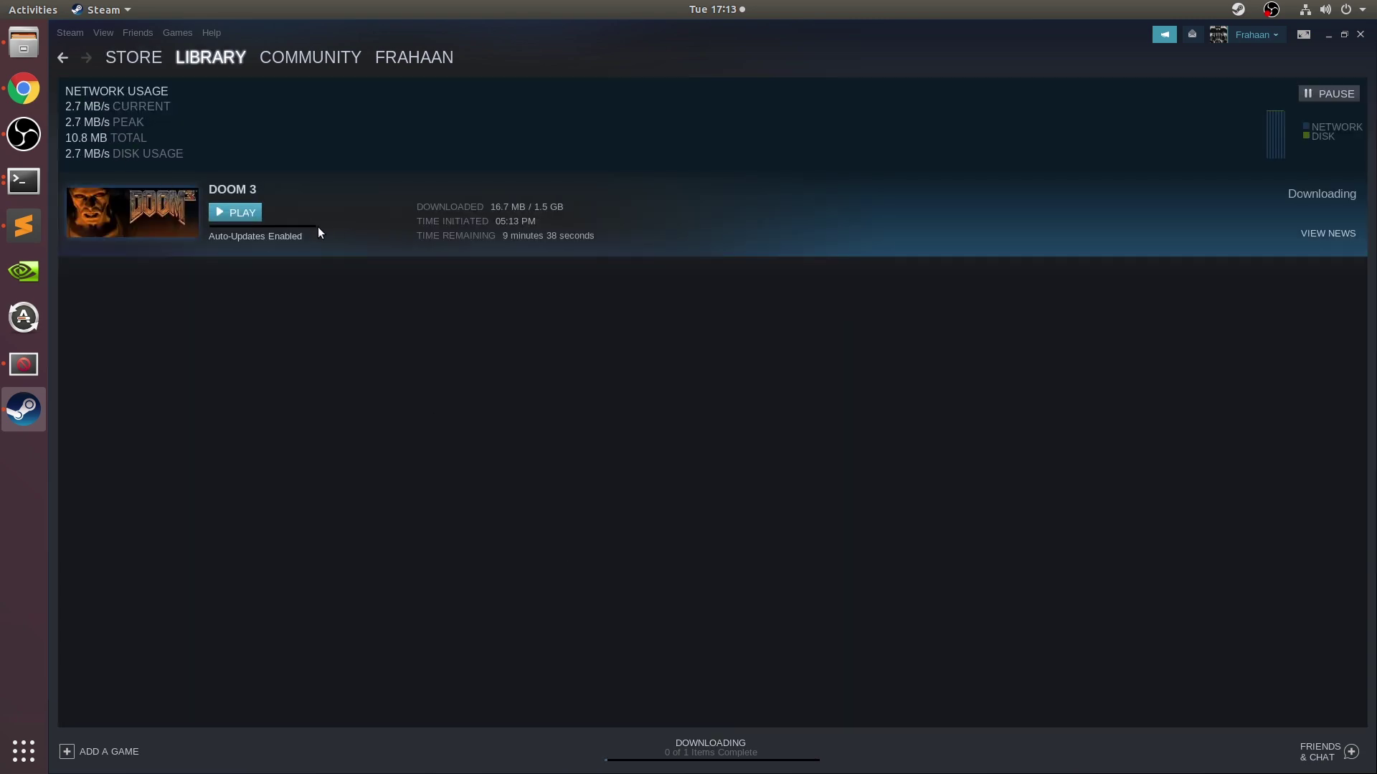
click(1335, 94)
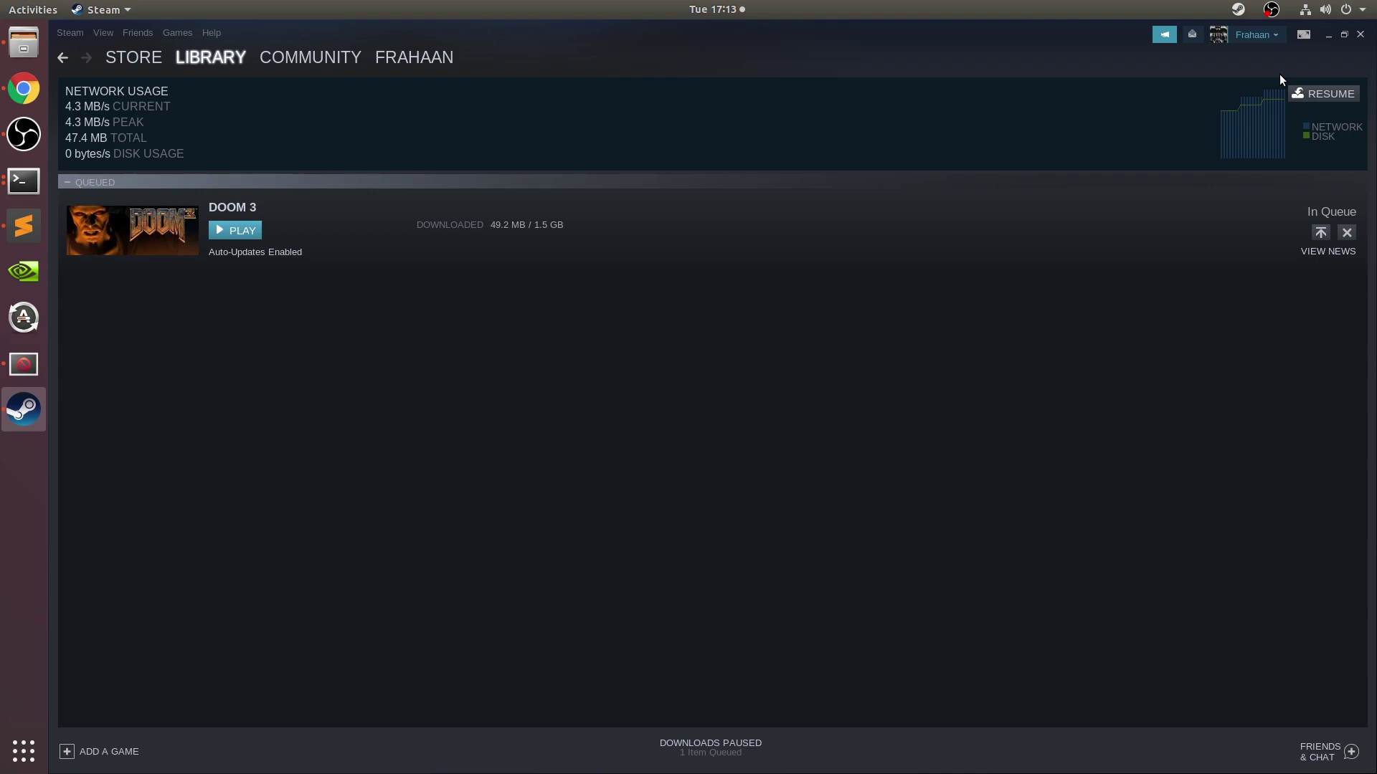
click(1329, 36)
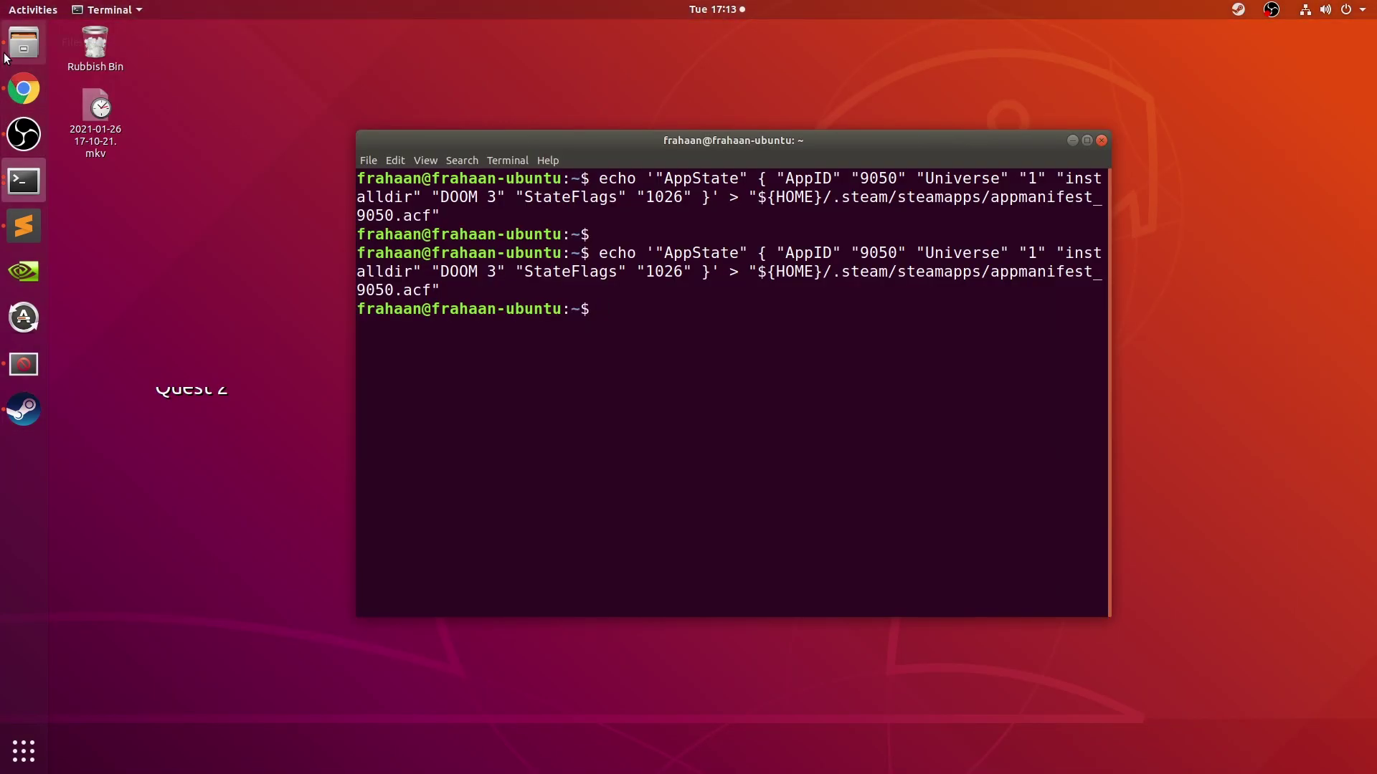
Bring up an enlarged Files window and close the terminal.
click(6, 57)
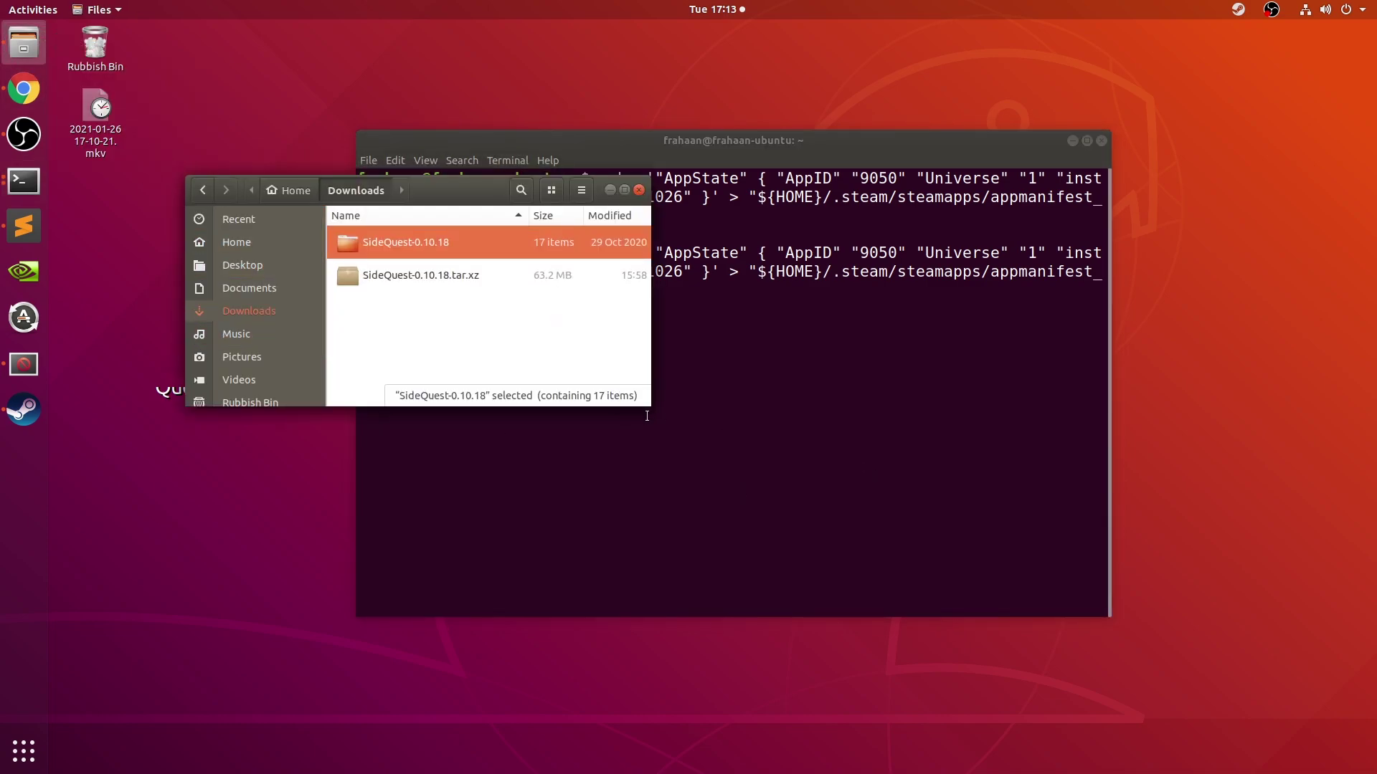
mouse_move(649, 407)
mouse_down()
mouse_move(1034, 639)
mouse_move(1007, 618)
mouse_up()
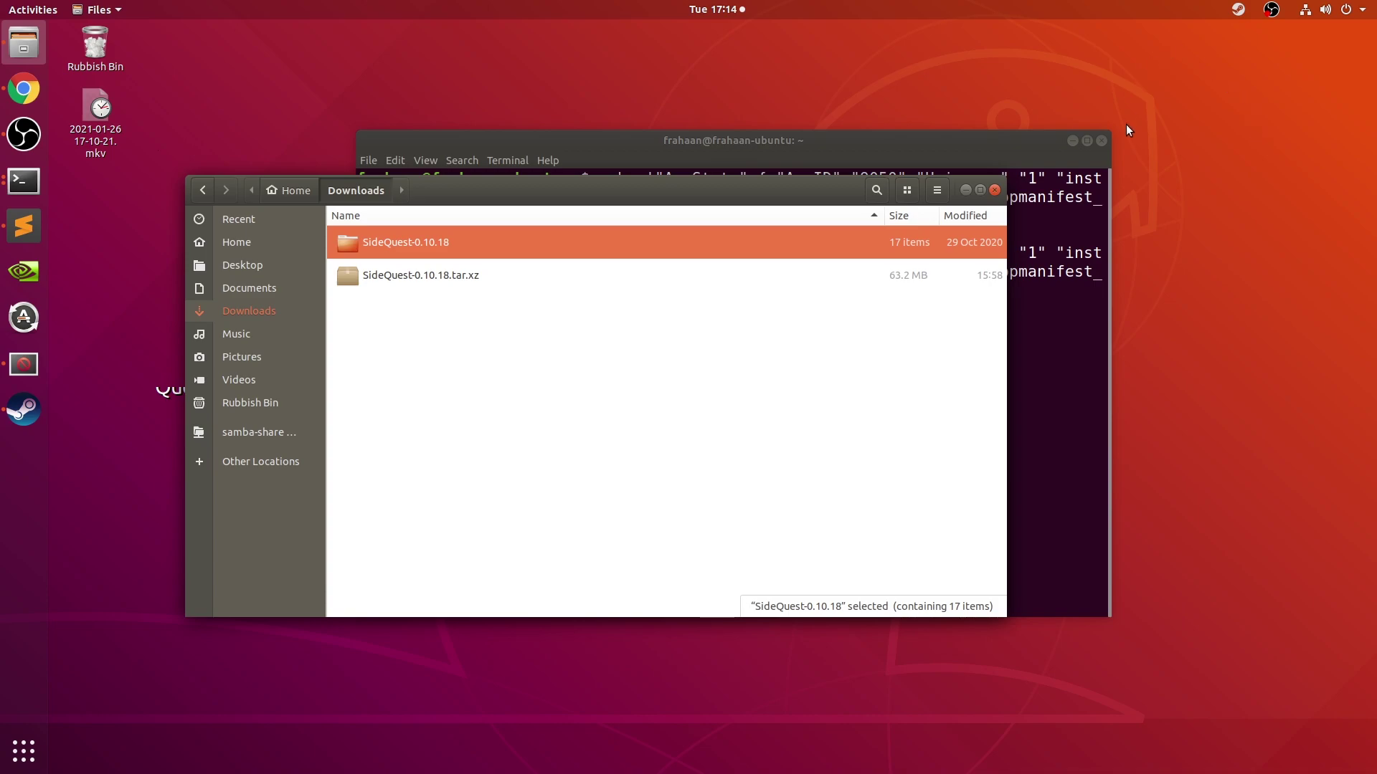
click(1101, 139)
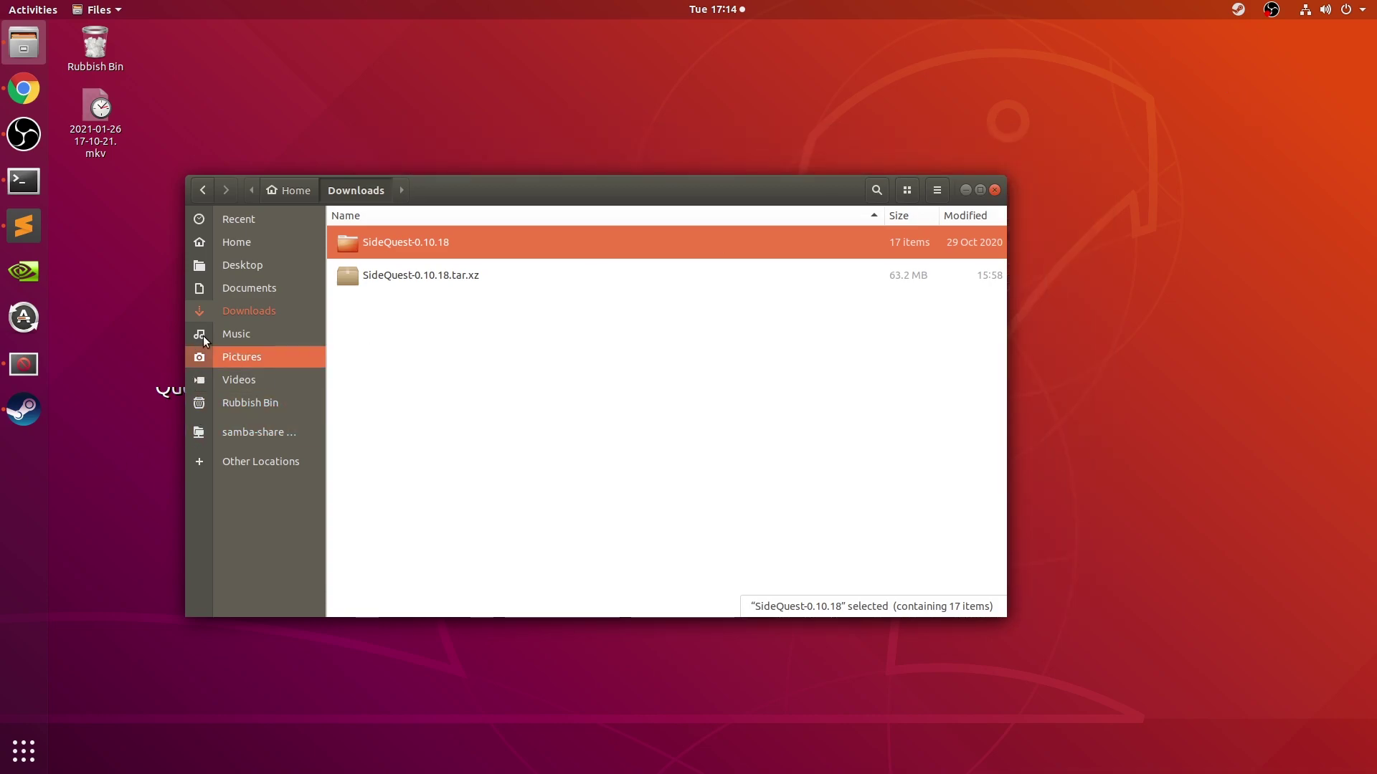
drag(204, 335, 238, 246)
scroll(492, 380, down, 5)
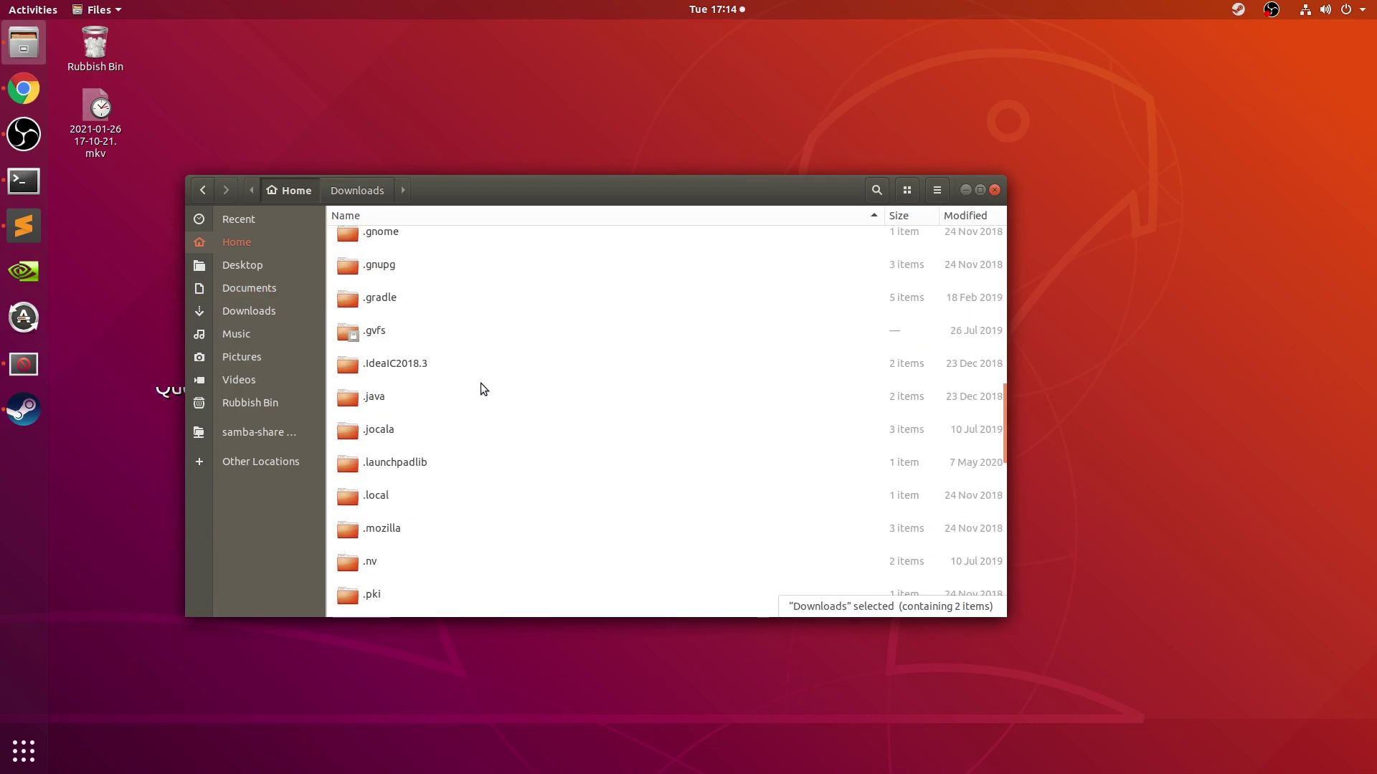
scroll(481, 383, down, 5)
scroll(477, 386, down, 1)
Browse through .steam/steamapps/common into the DOOM 3 (copy) base folder.
click(376, 321)
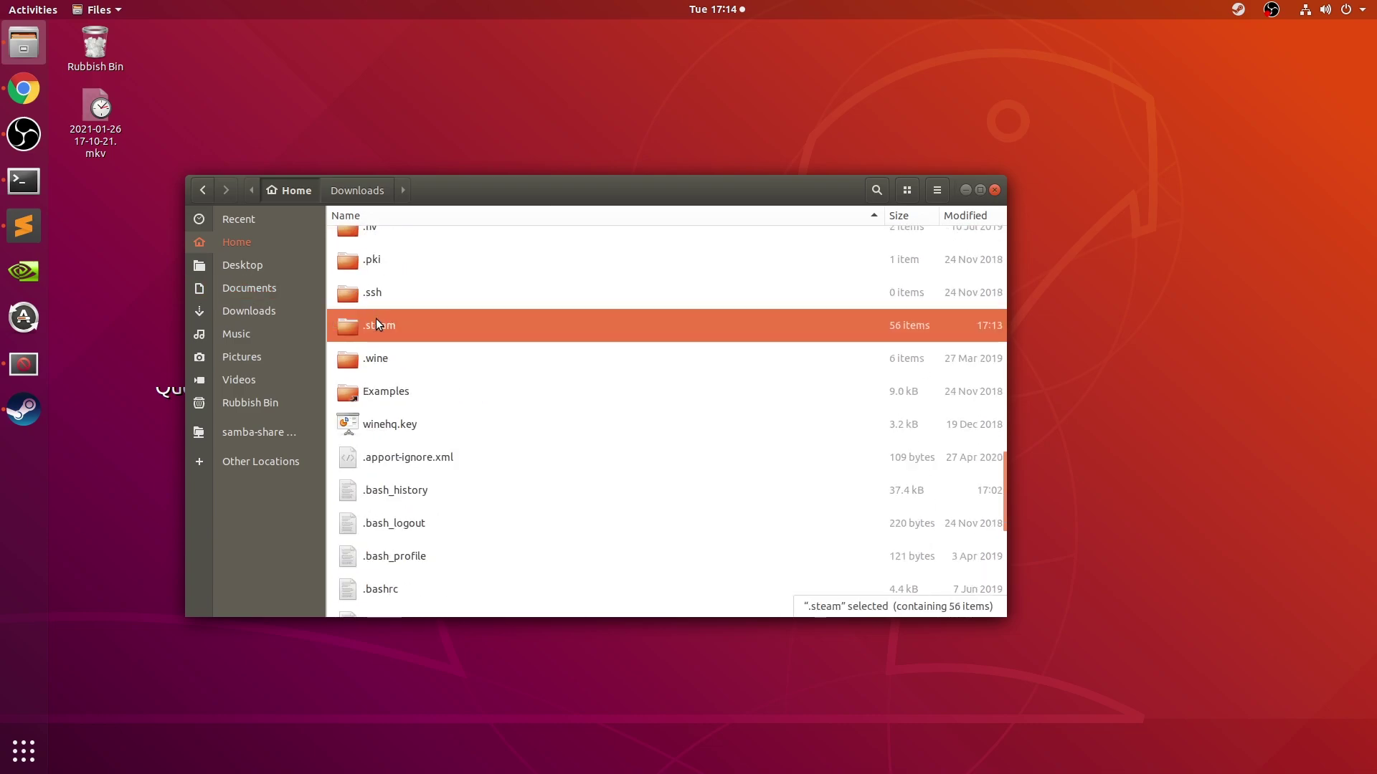
double_click(375, 321)
scroll(382, 324, down, 4)
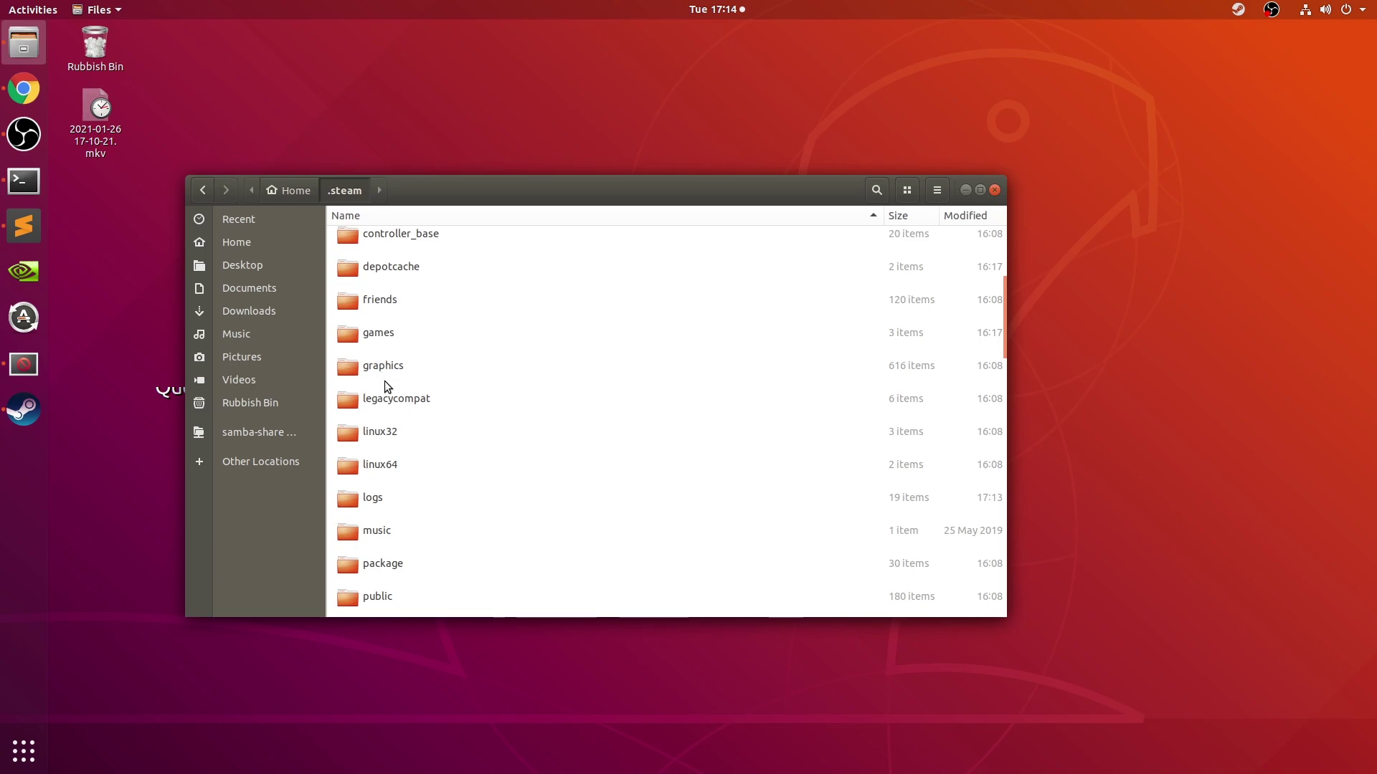
scroll(394, 409, down, 3)
scroll(414, 462, down, 4)
double_click(408, 562)
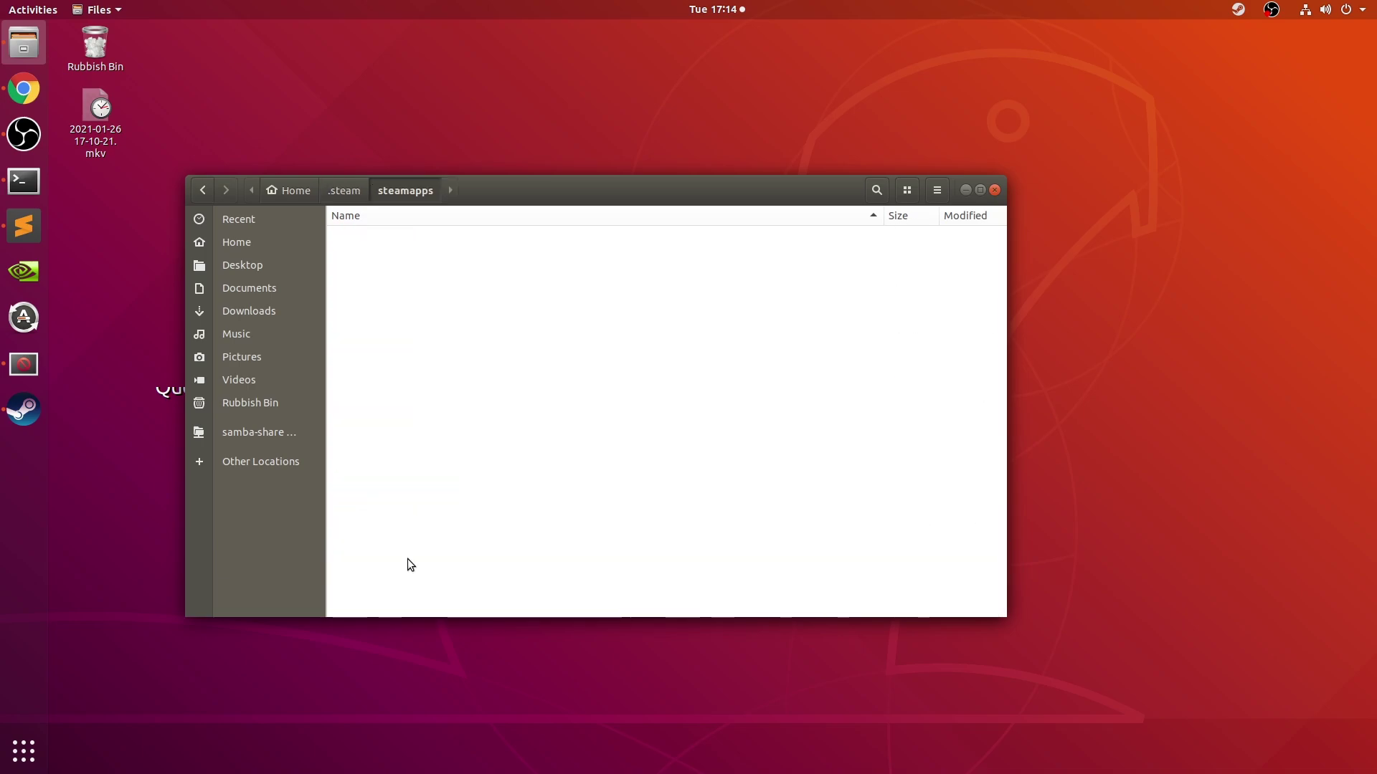
double_click(383, 236)
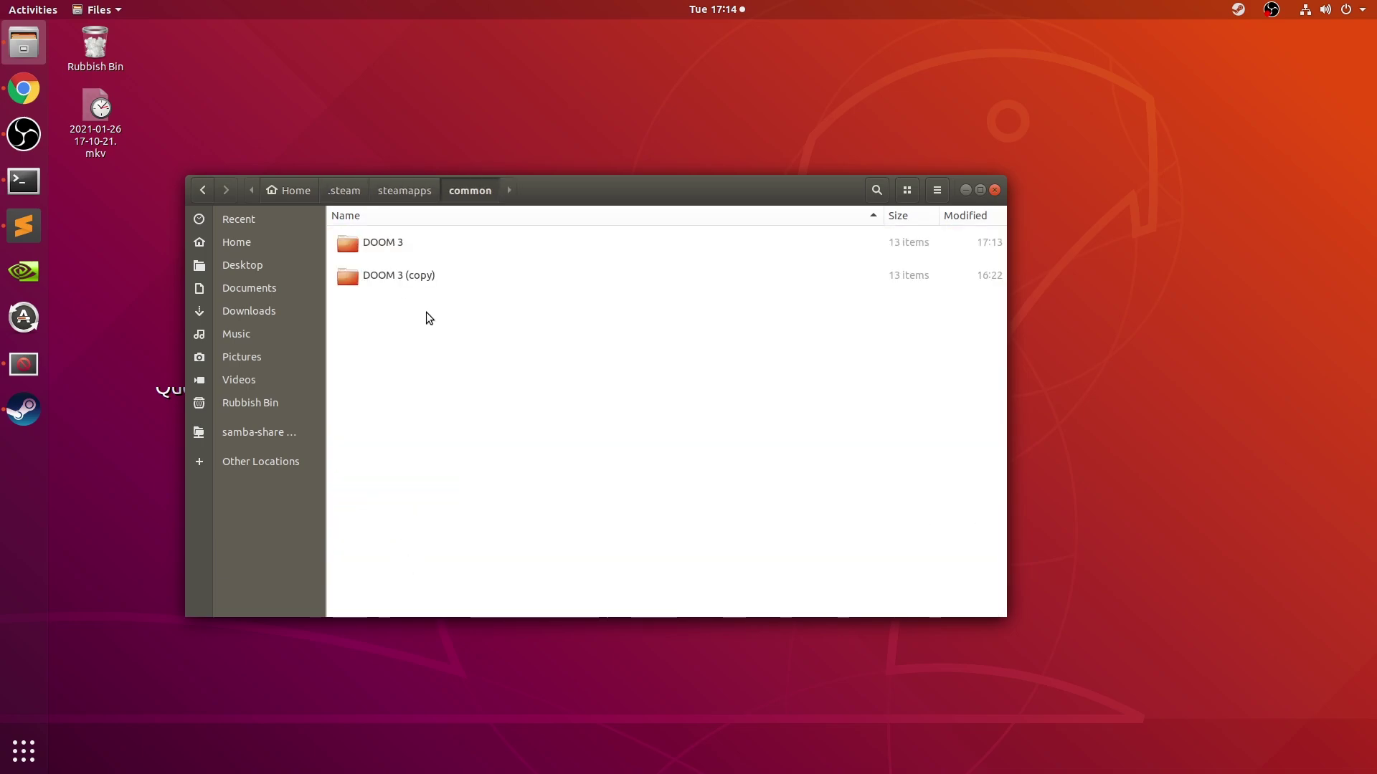
double_click(393, 250)
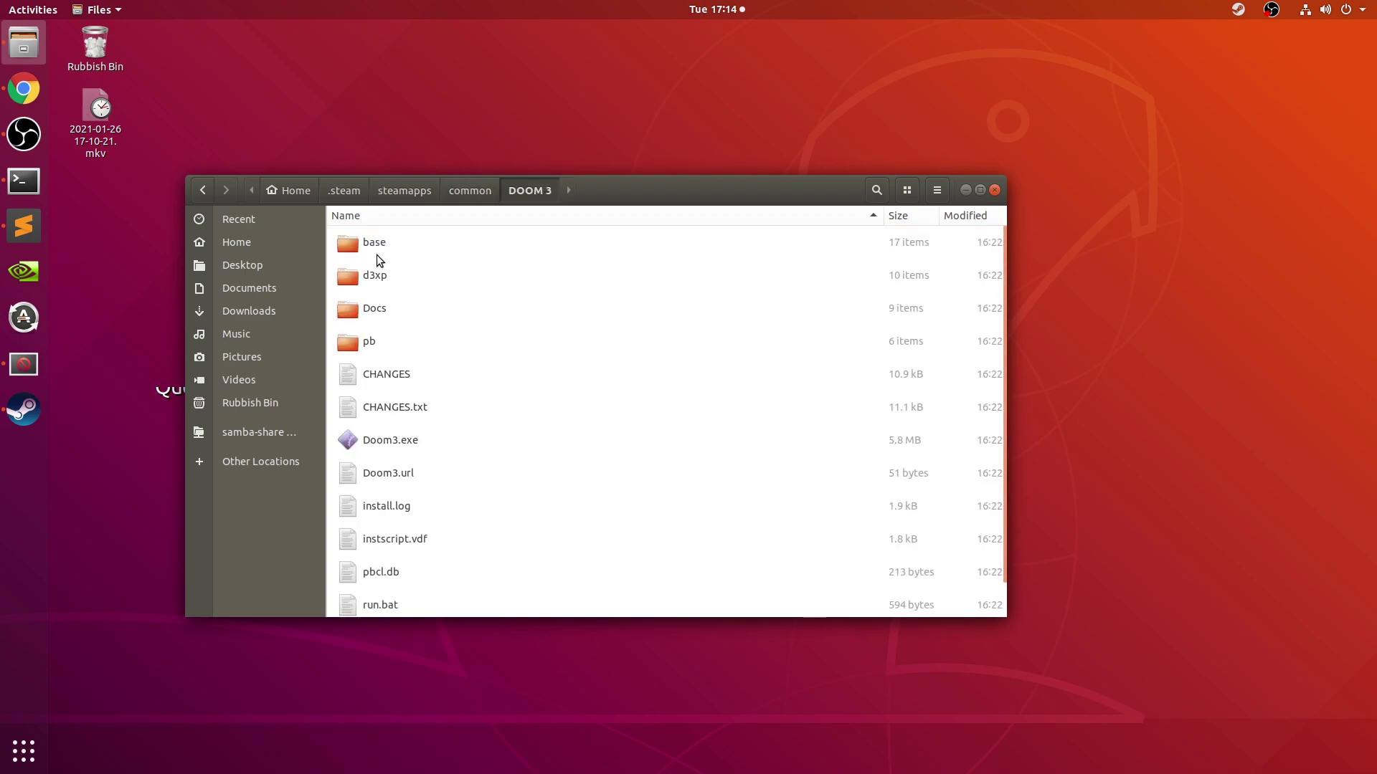
double_click(376, 255)
click(204, 191)
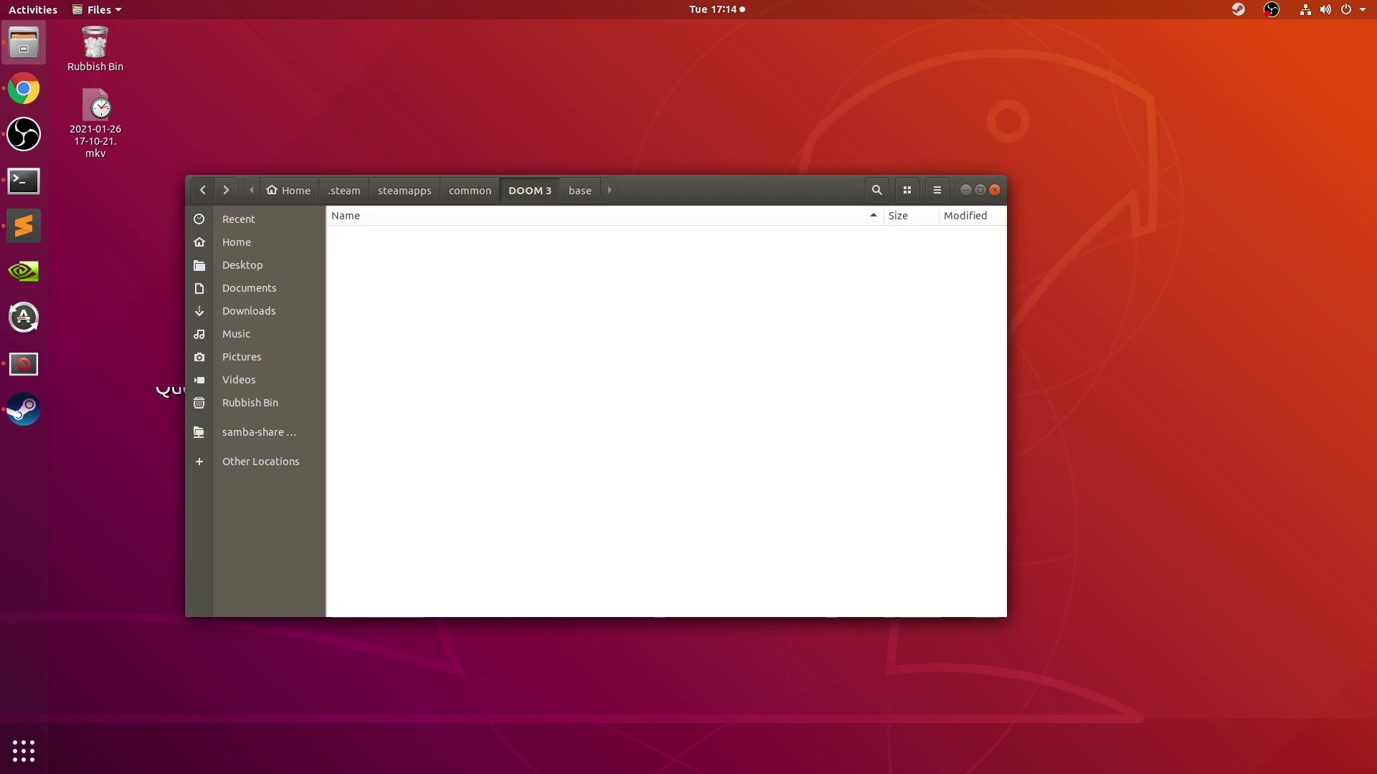
click(204, 191)
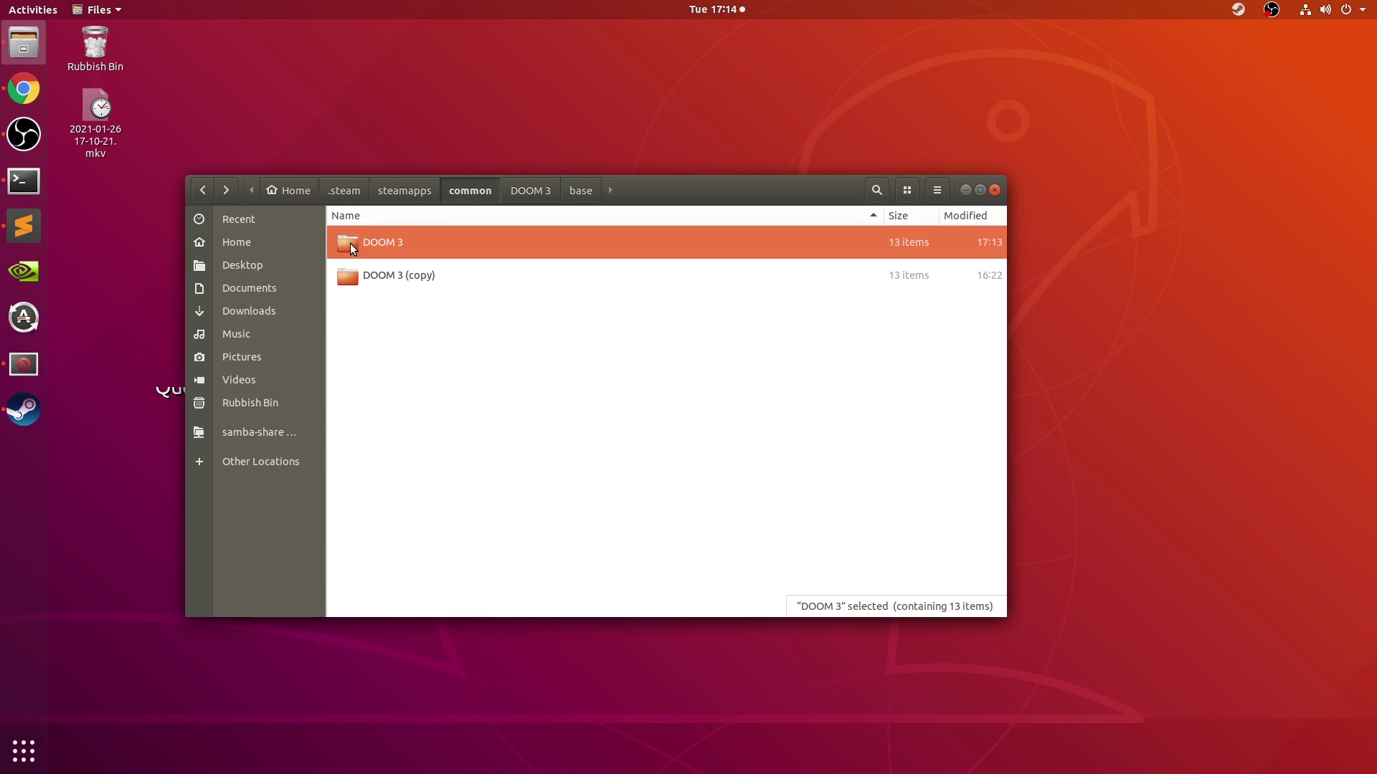
double_click(385, 275)
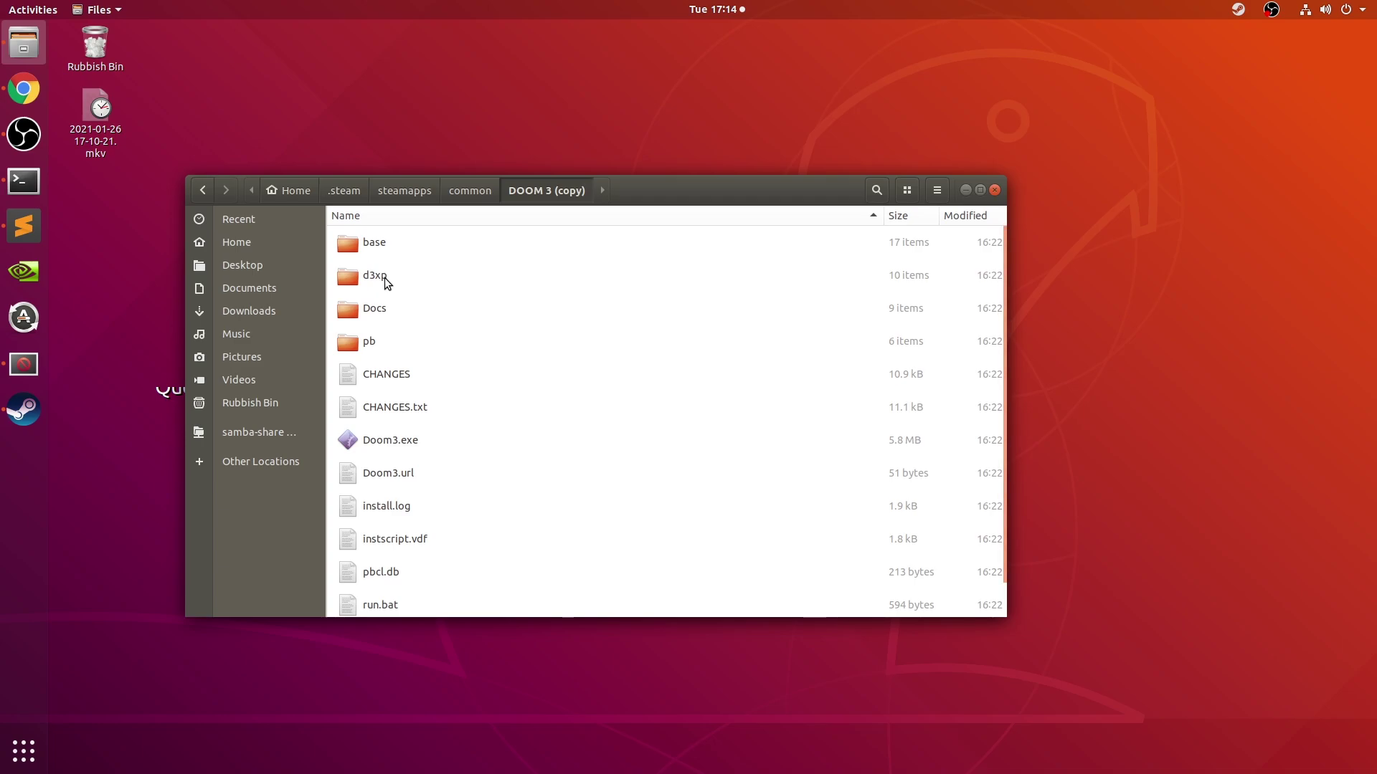
double_click(377, 249)
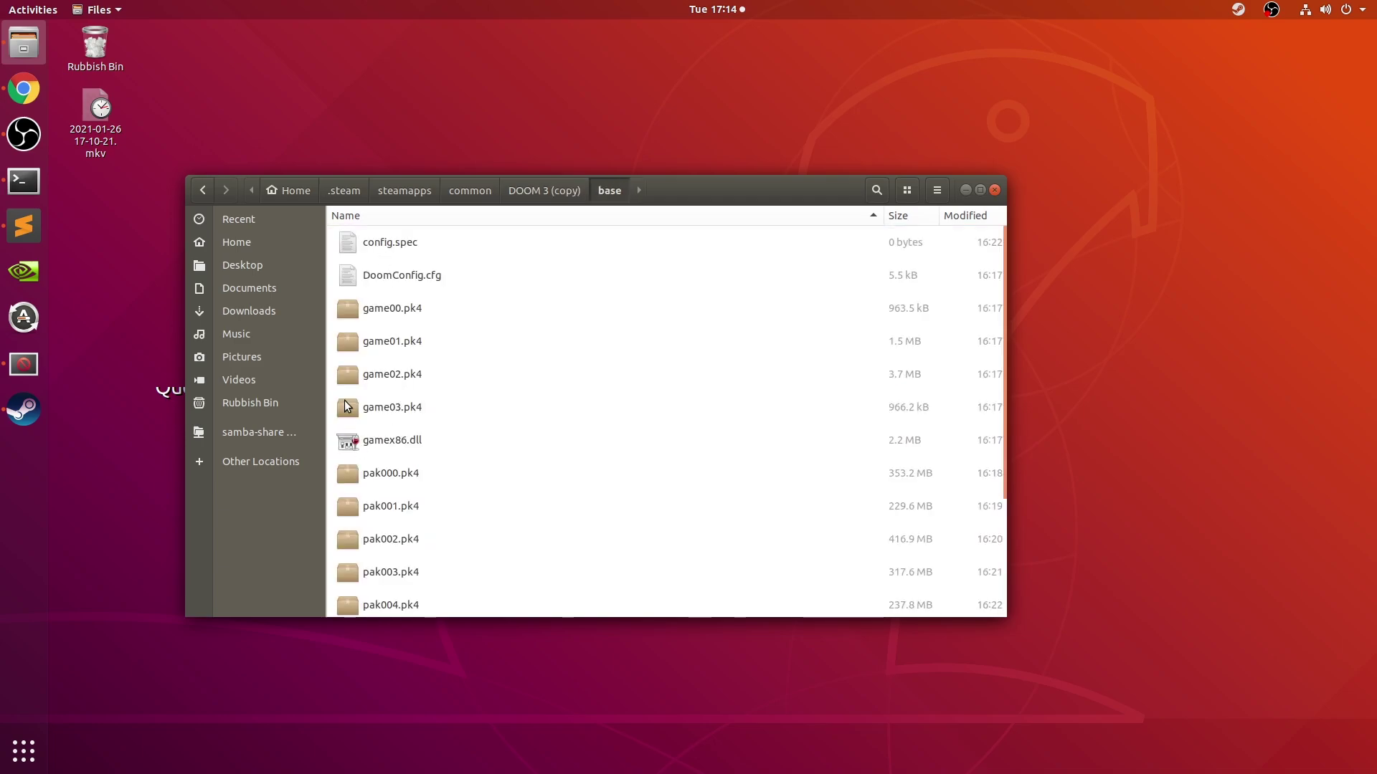
Select game00–game03.pk4 and pak000–pak008.pk4 together, leaving gamex86.dll out.
click(356, 301)
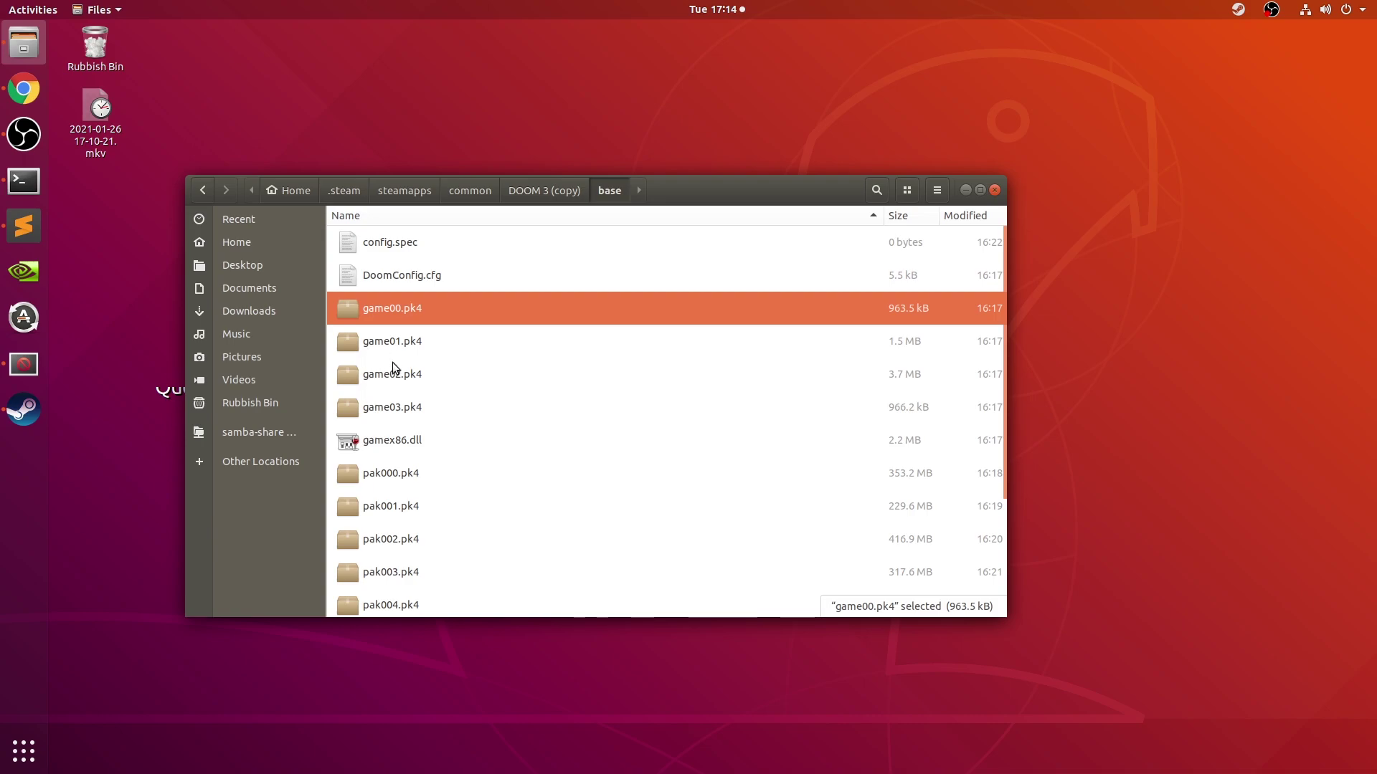
shift+click(388, 414)
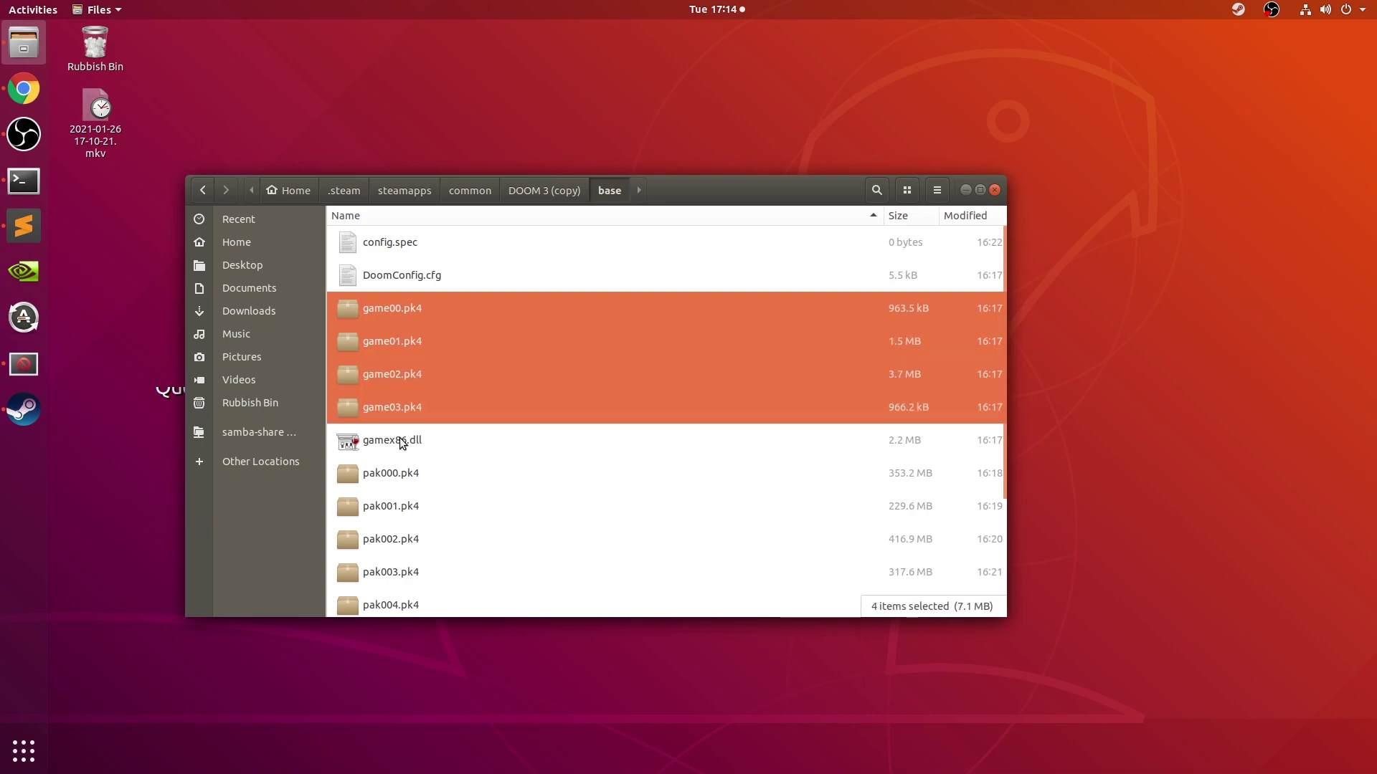
scroll(389, 414, down, 2)
scroll(388, 418, down, 1)
scroll(392, 366, down, 1)
ctrl+click(397, 315)
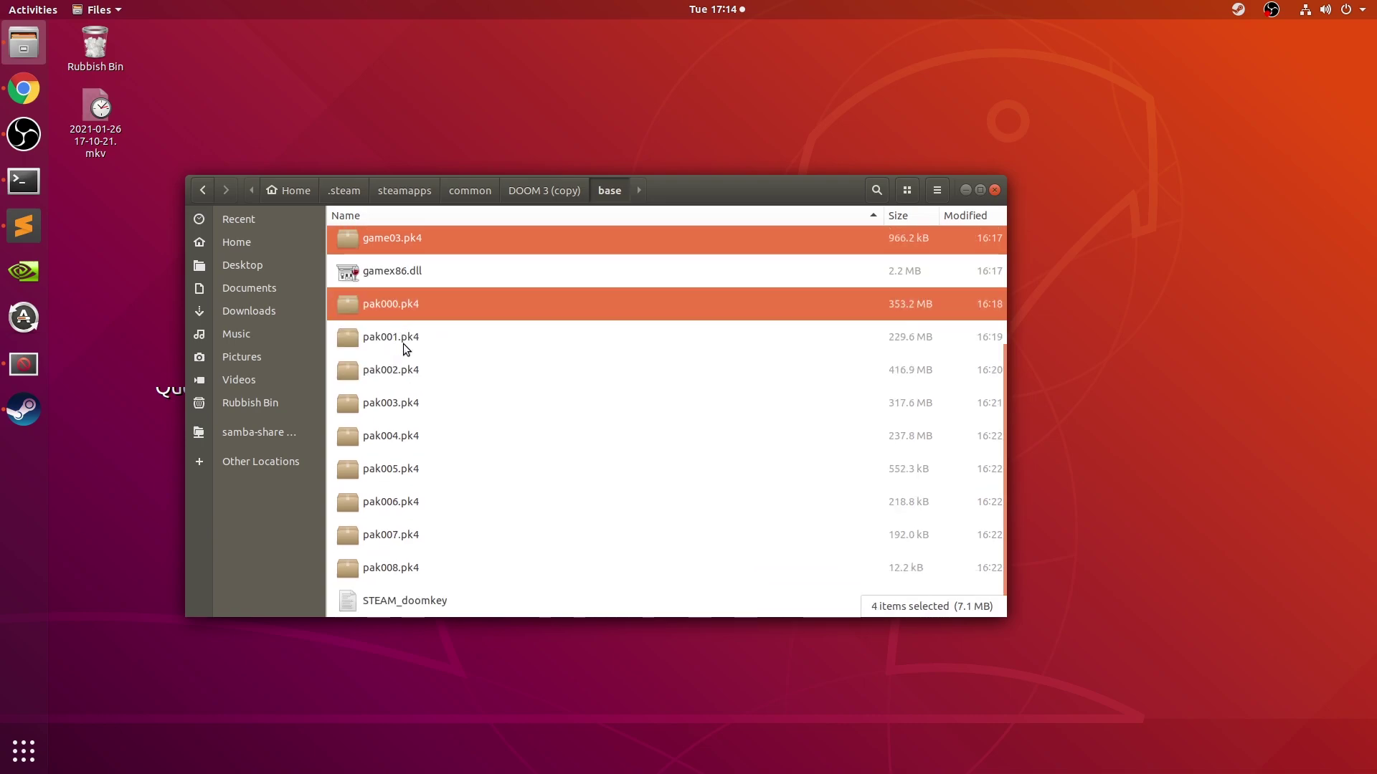
shift+click(369, 571)
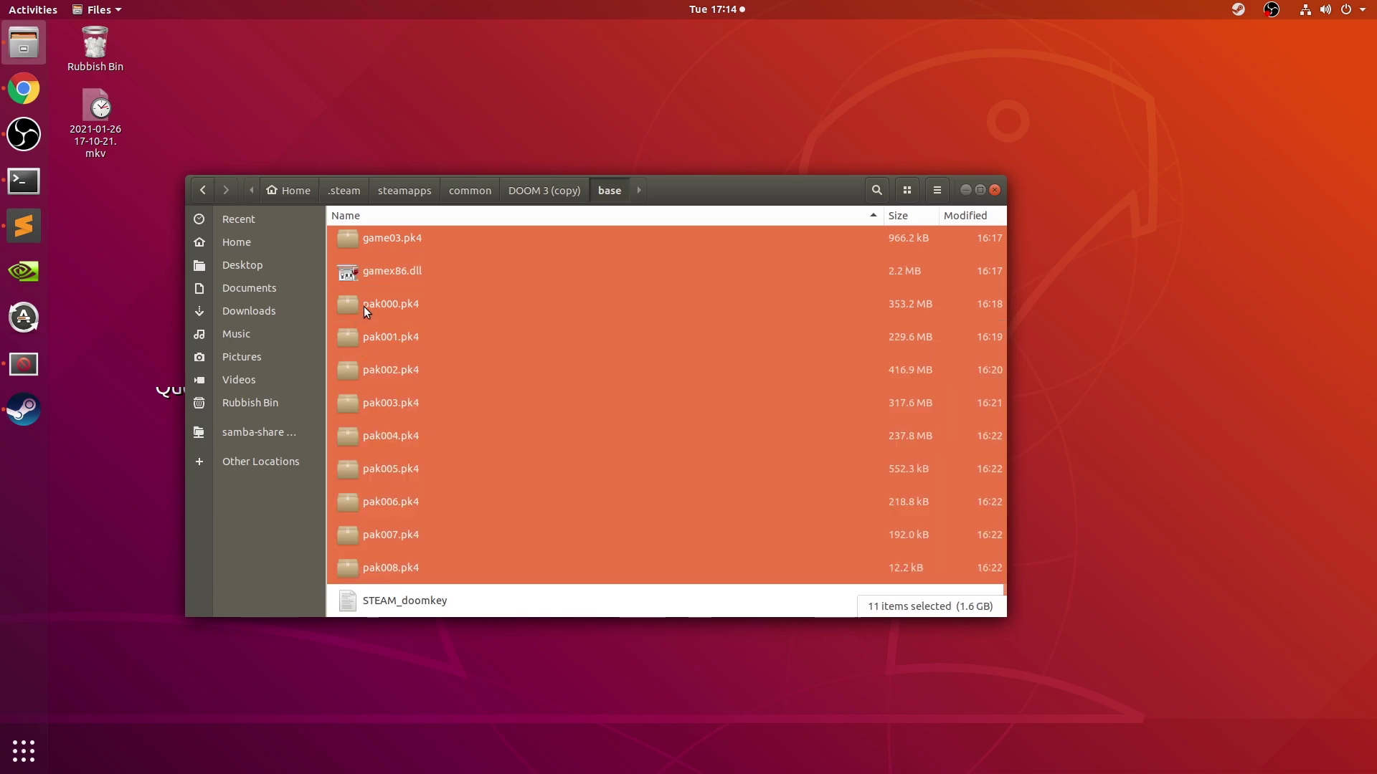
ctrl+click(398, 270)
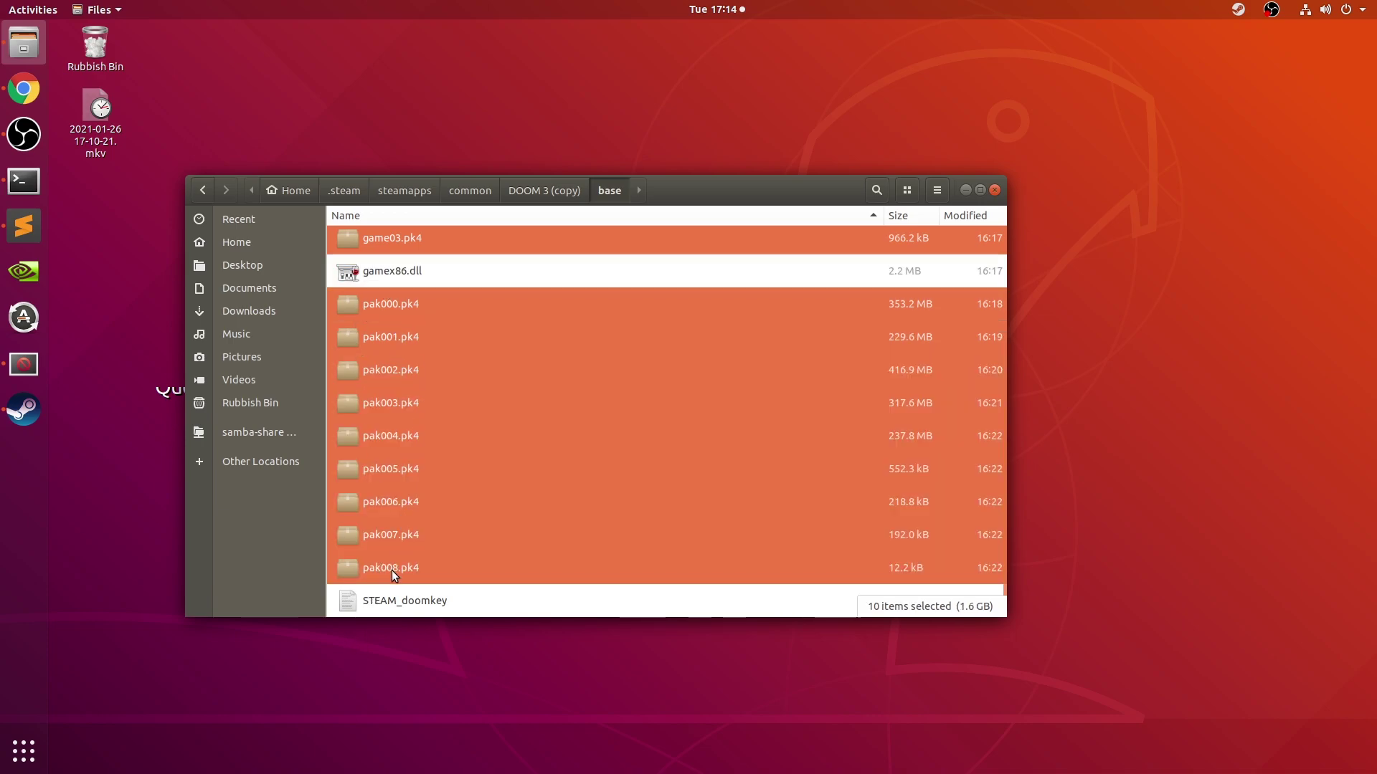
scroll(395, 329, up, 1)
scroll(390, 365, up, 3)
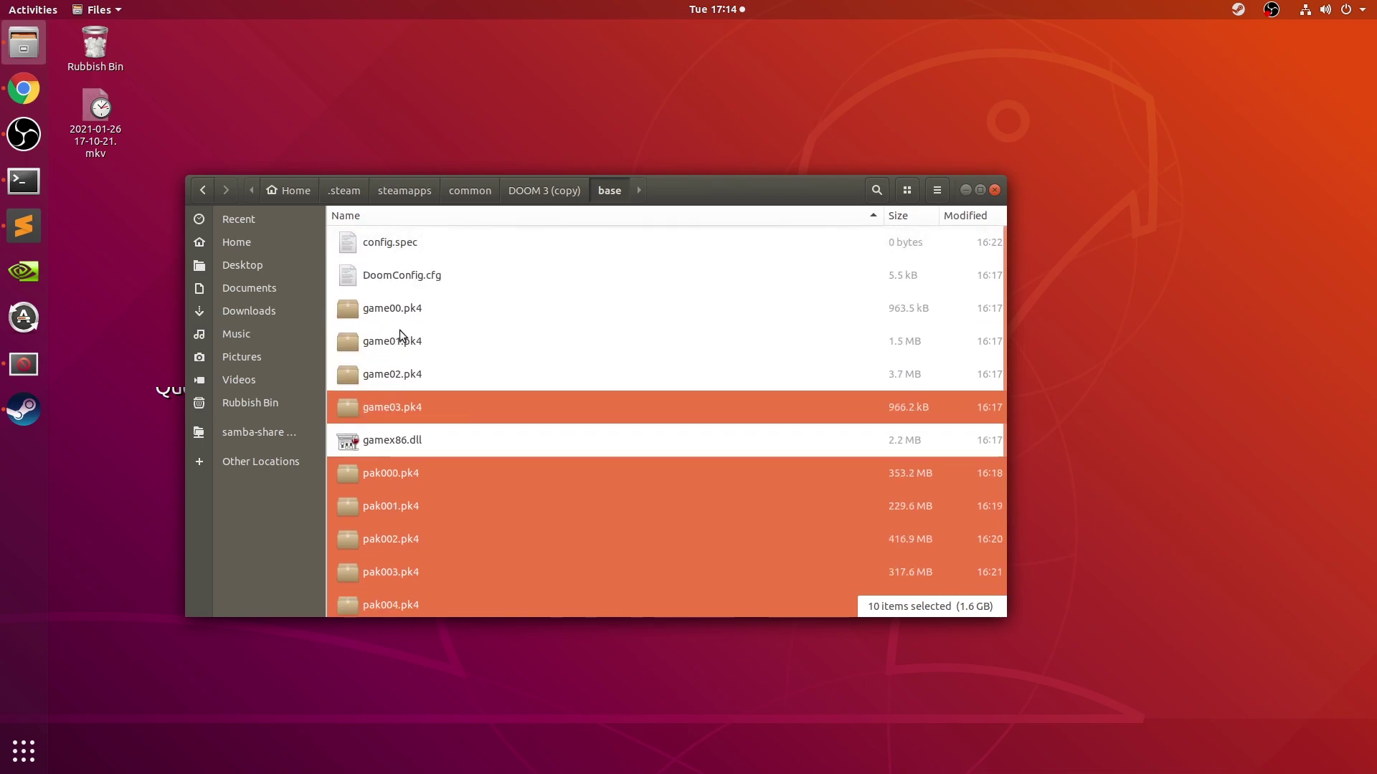
drag(403, 353, 387, 380)
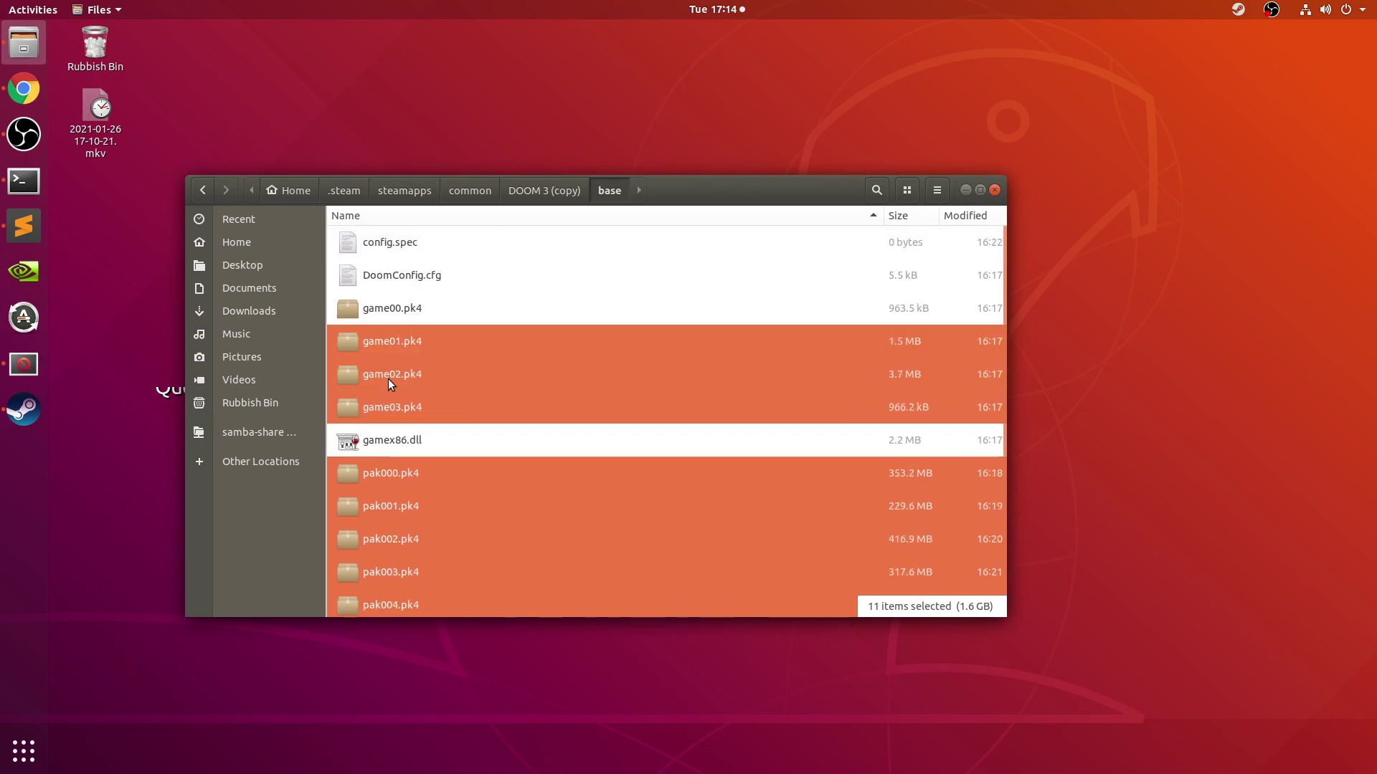
ctrl+click(405, 314)
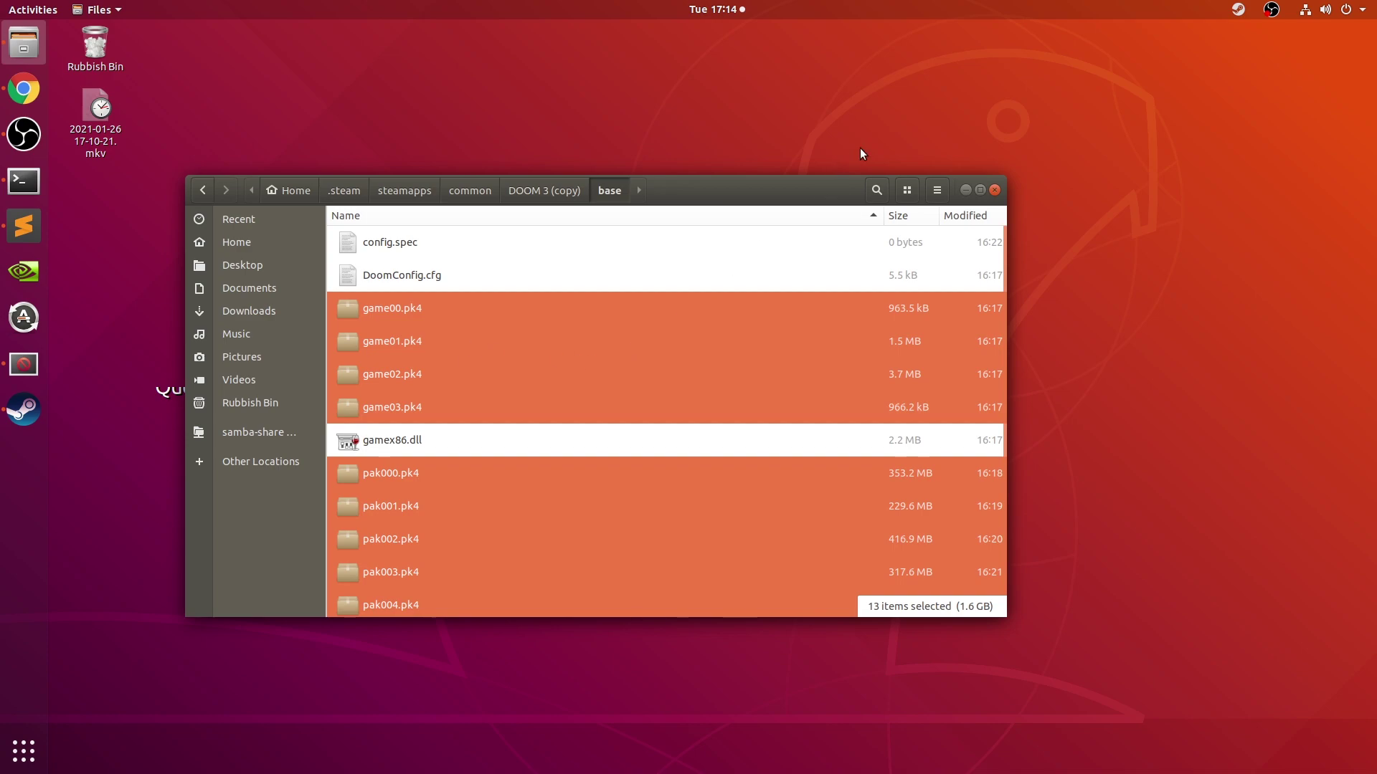
Hide Files and bring SideQuest forward, connected to the Quest 2 at 94% battery.
click(966, 192)
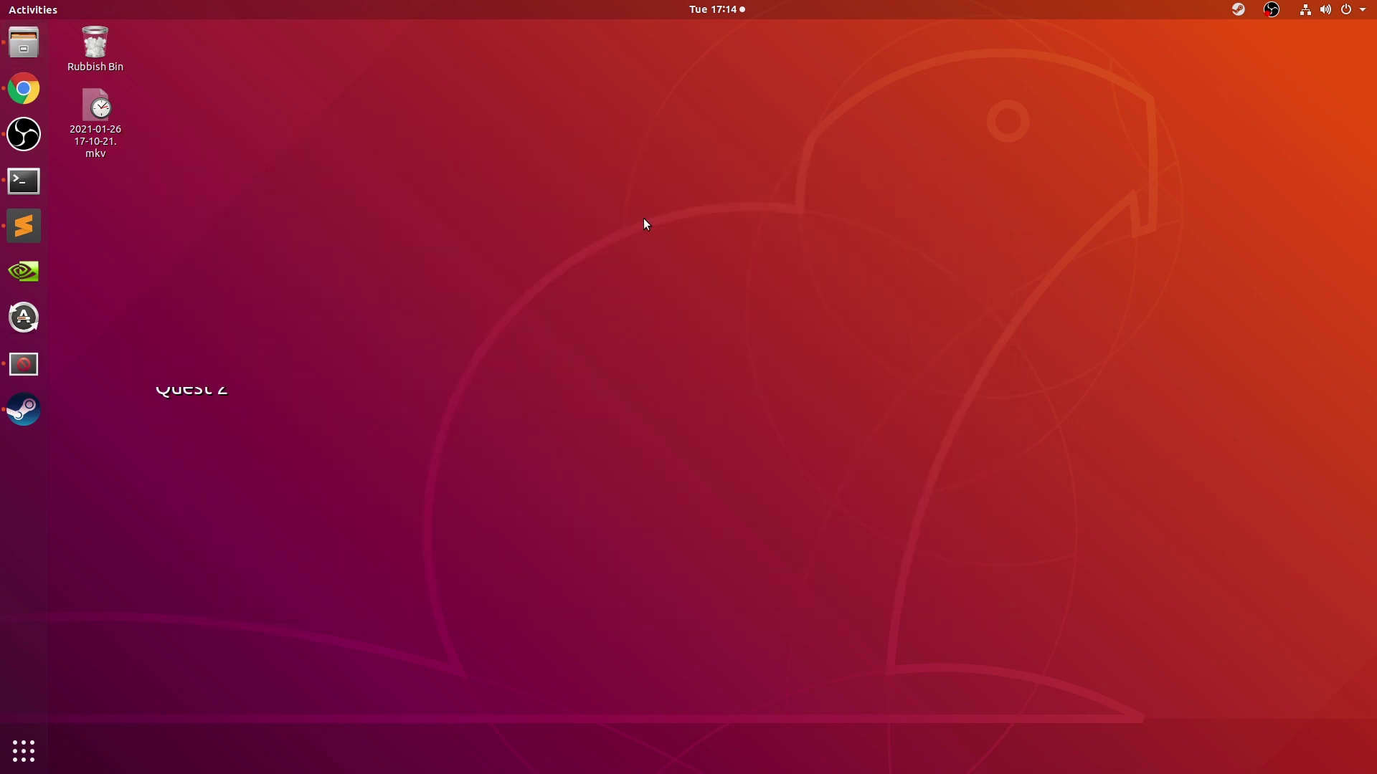
click(13, 367)
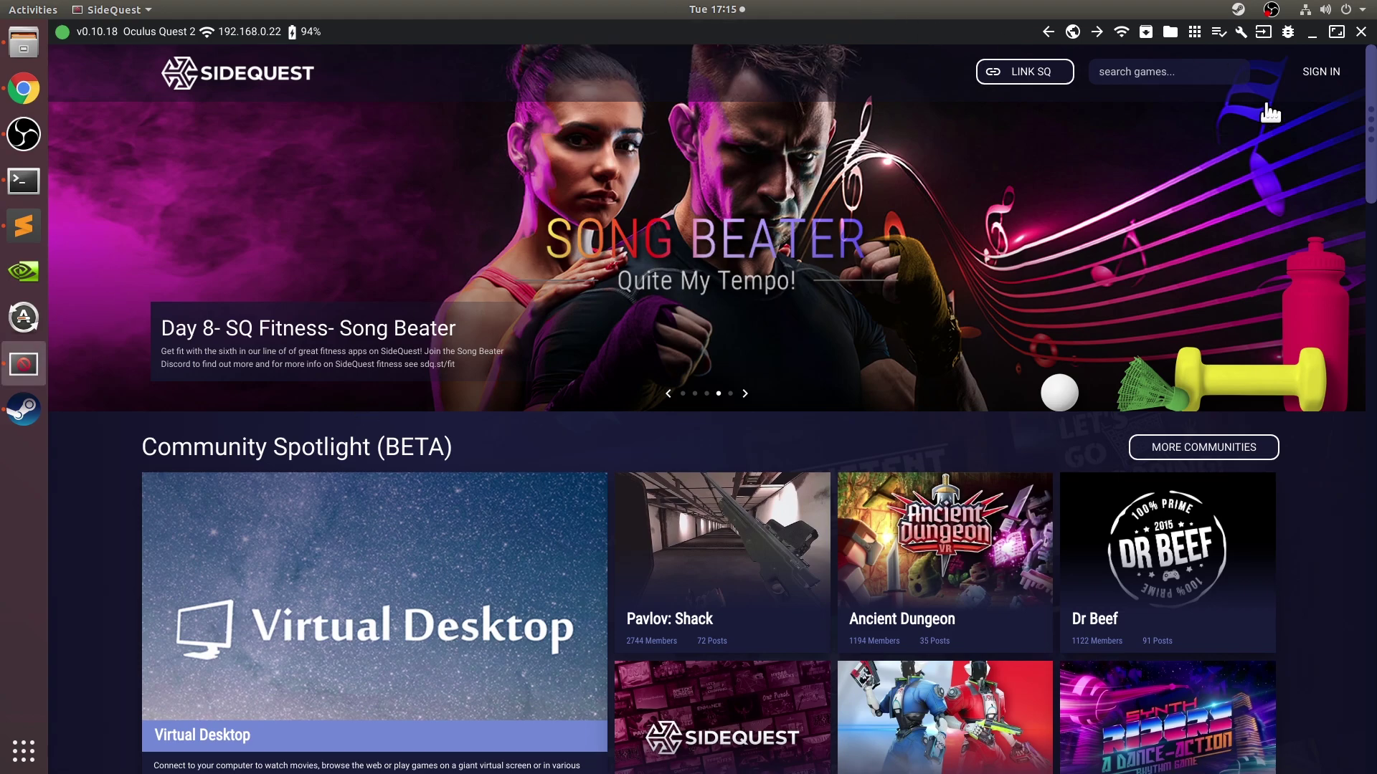
Search the SideQuest store for doom3quest, reaching the Doom3Quest app page.
click(1201, 73)
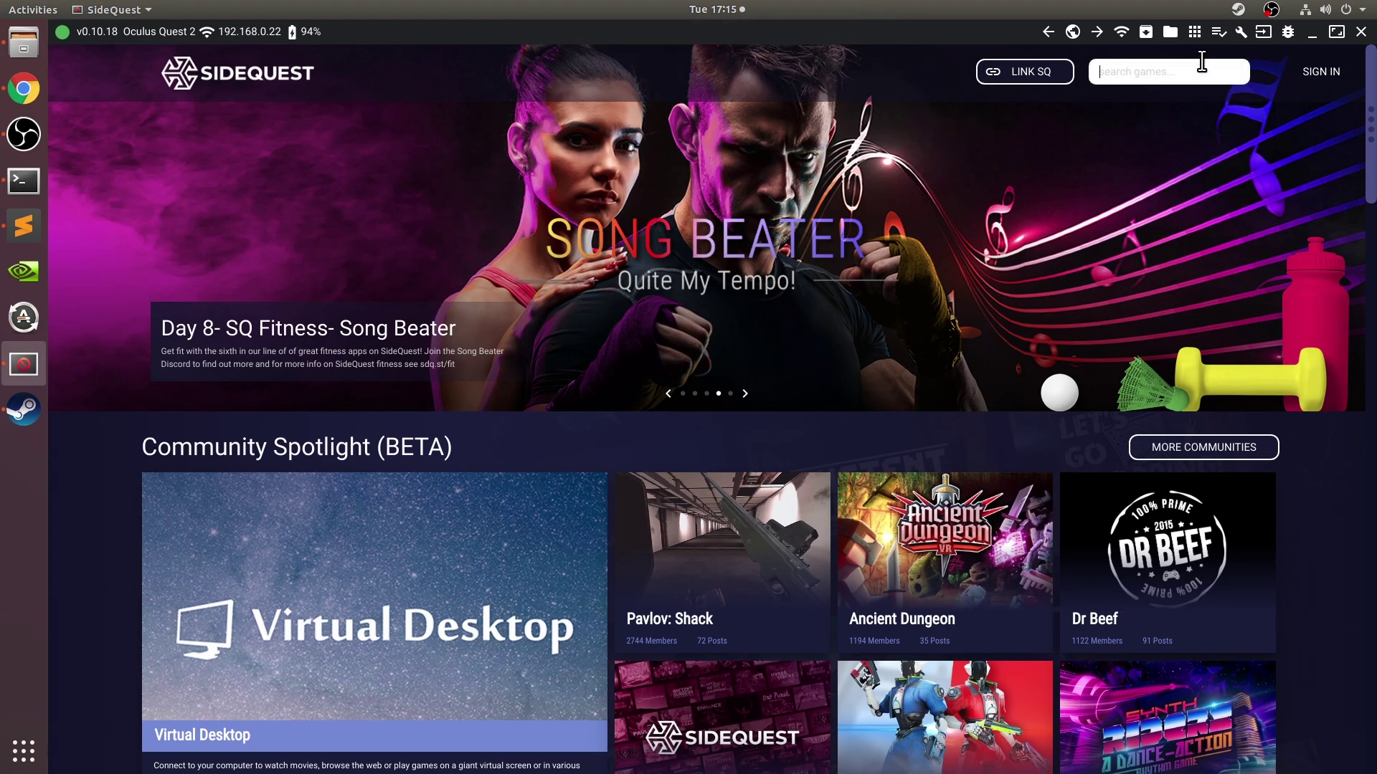
text(doom)
scroll(528, 387, down, 1)
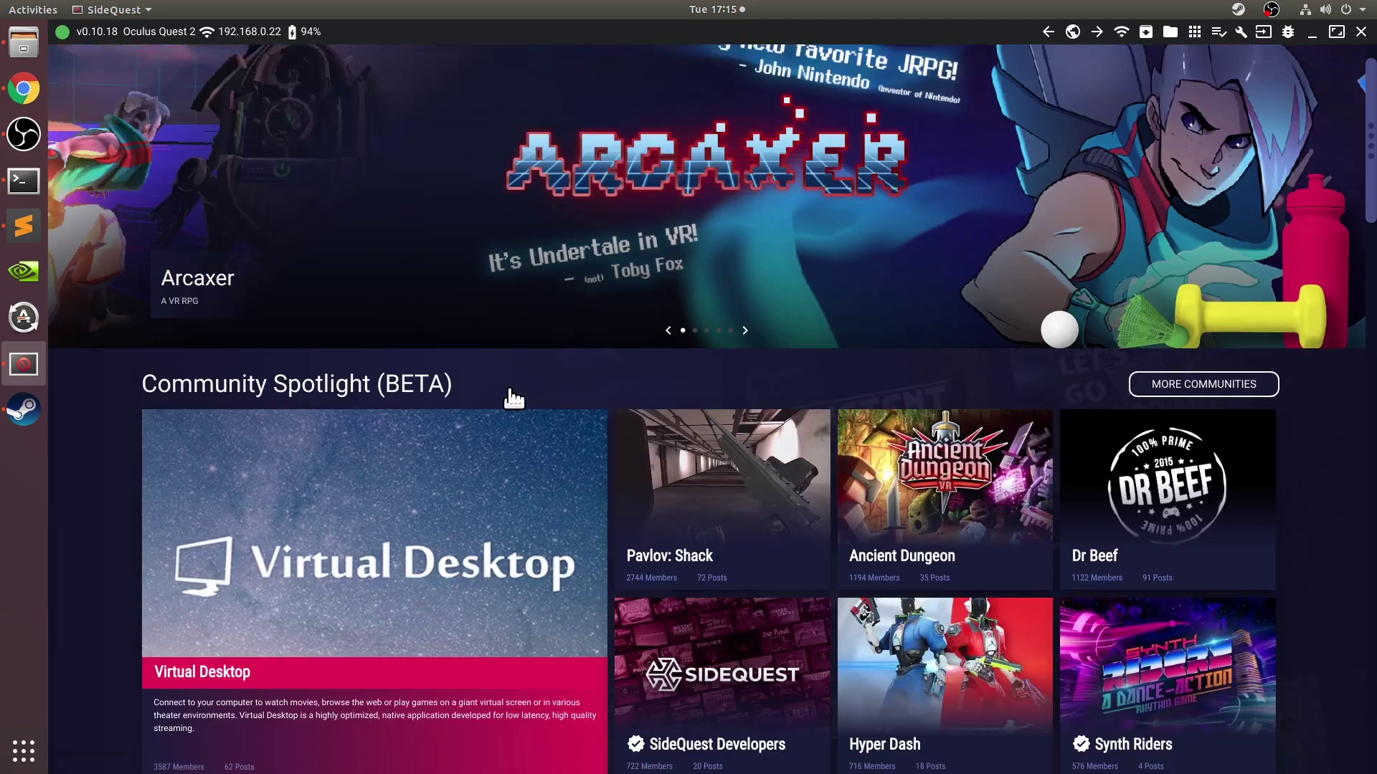
scroll(513, 394, down, 5)
scroll(507, 393, up, 5)
scroll(514, 397, down, 5)
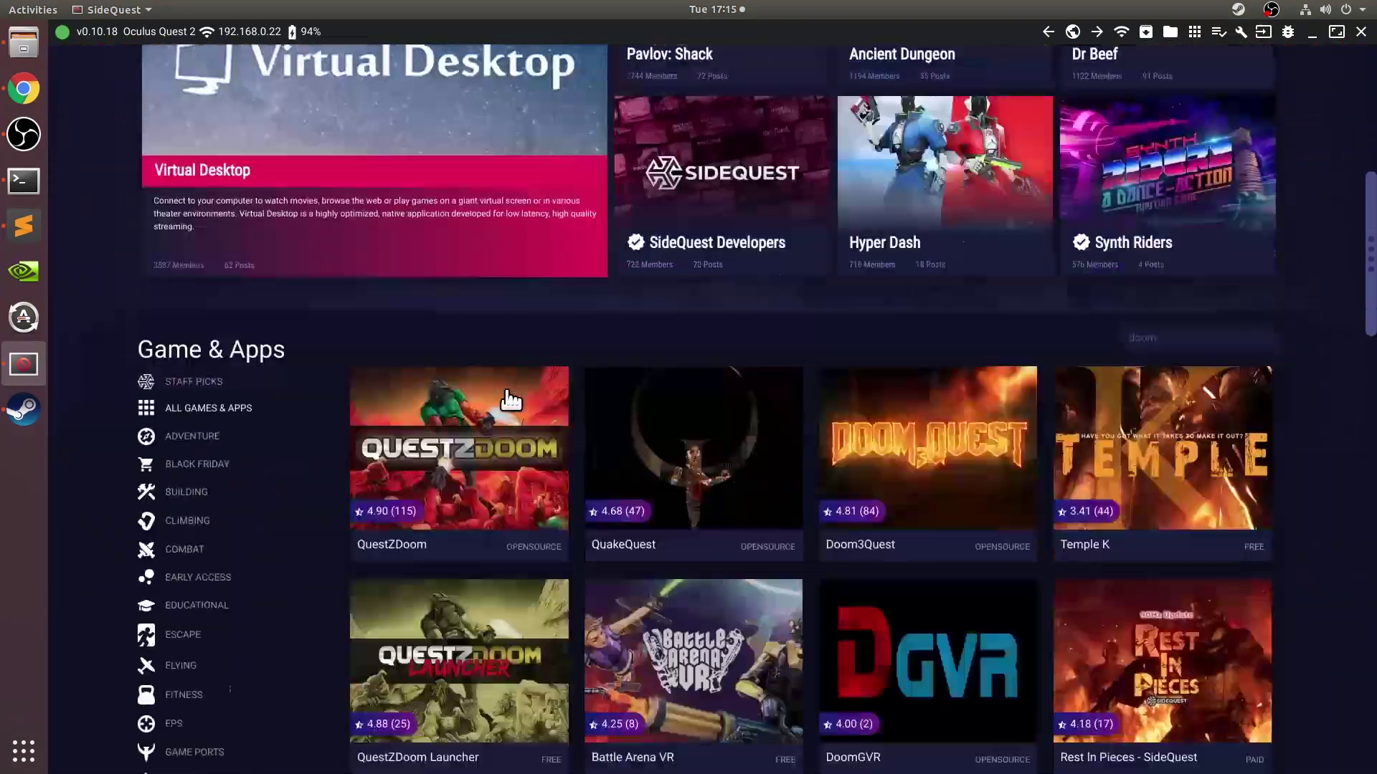
scroll(1022, 453, up, 2)
scroll(1022, 453, up, 5)
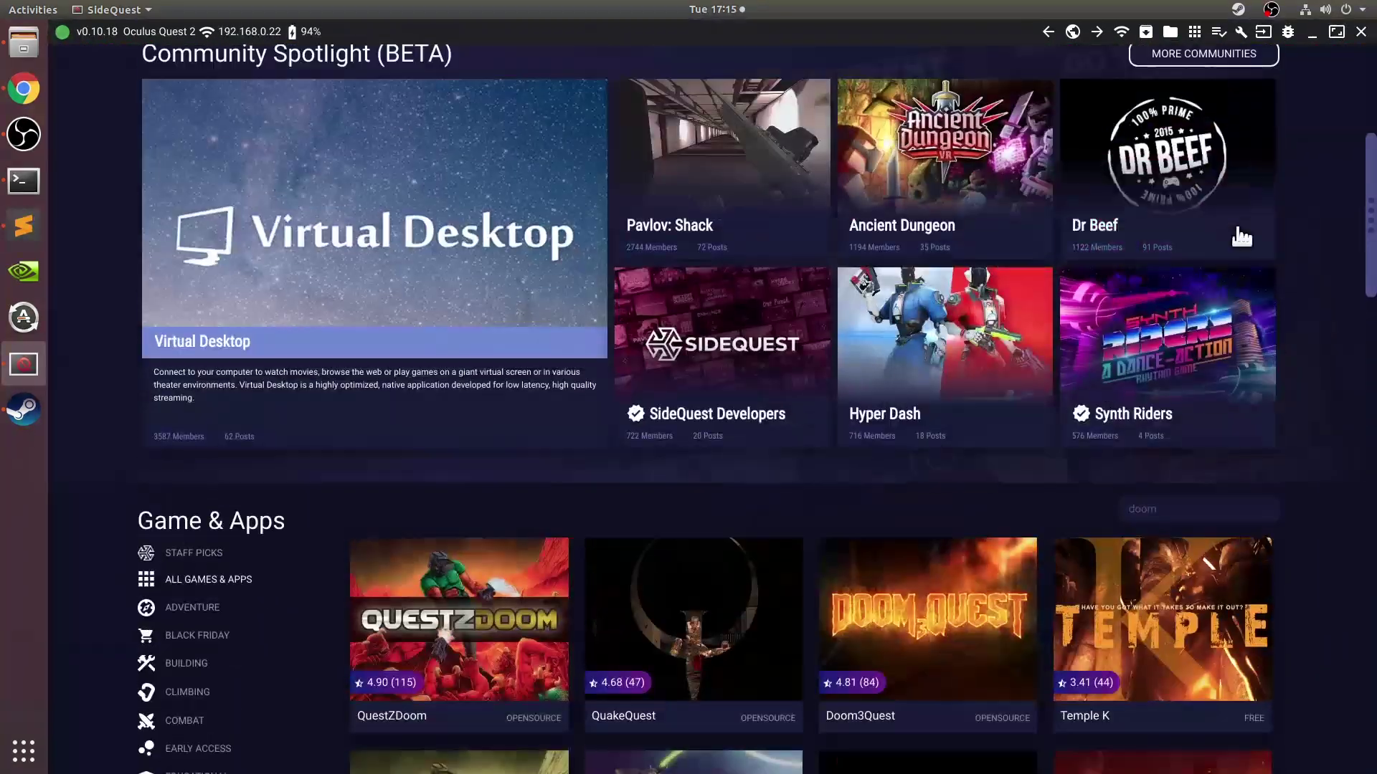
scroll(1240, 232, up, 3)
scroll(1154, 93, up, 2)
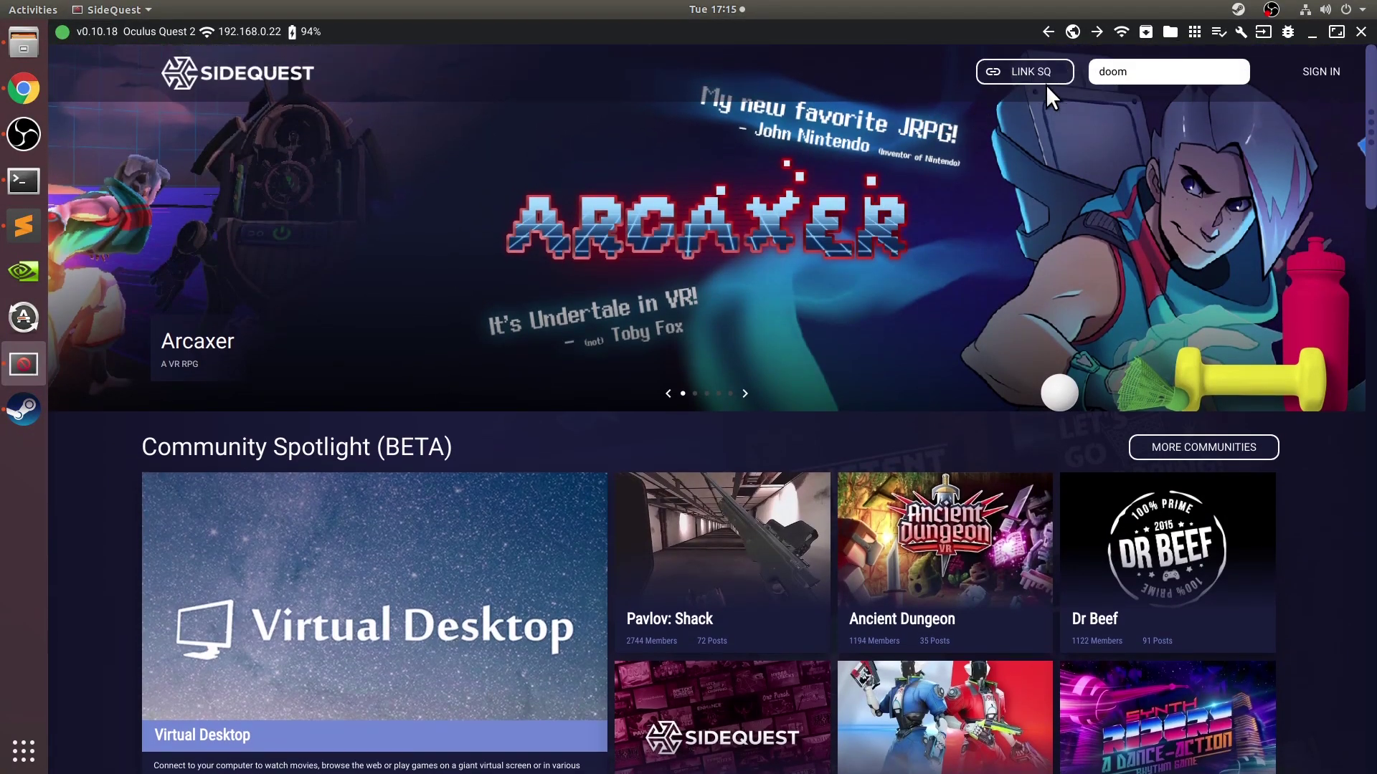
text(3quest)
key(Return)
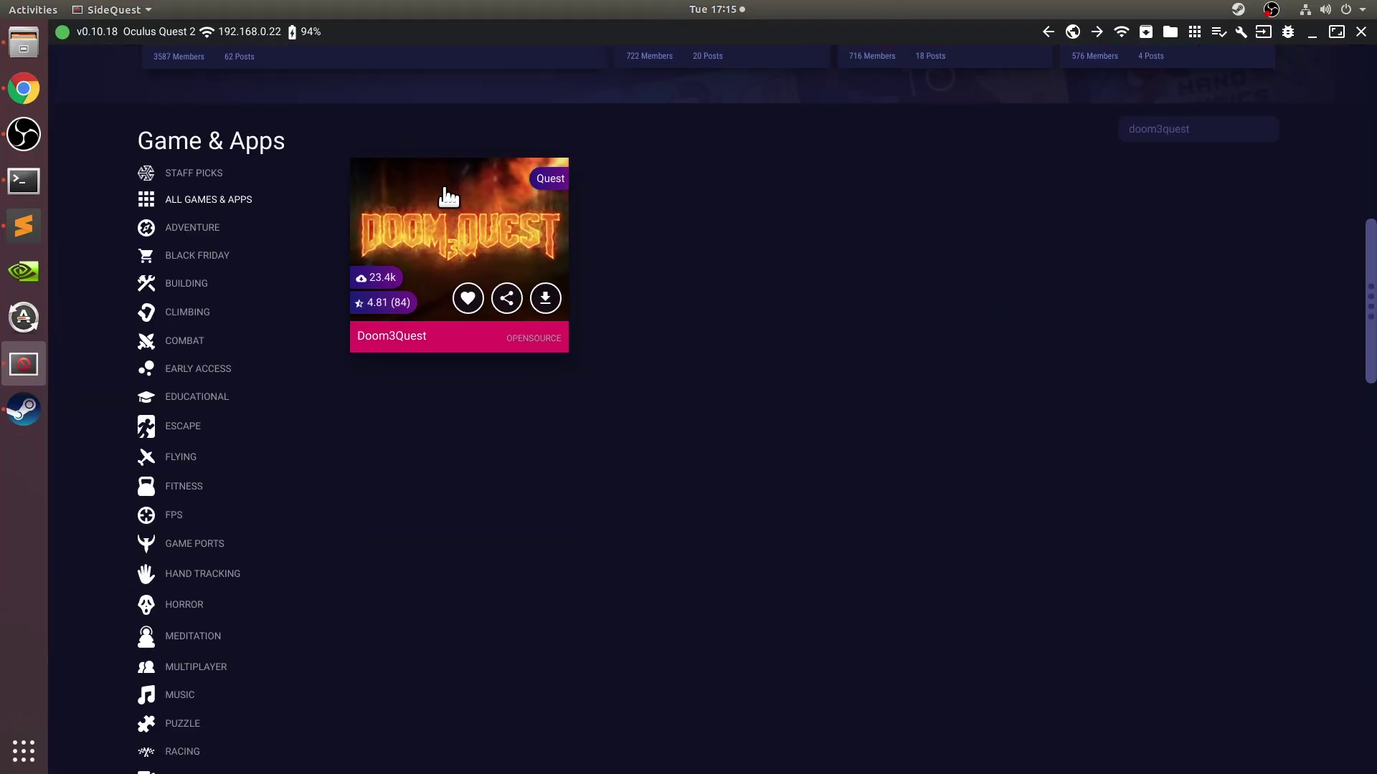
Install Doom3Quest to the headset and watch the task list report the APK installed ok.
click(449, 198)
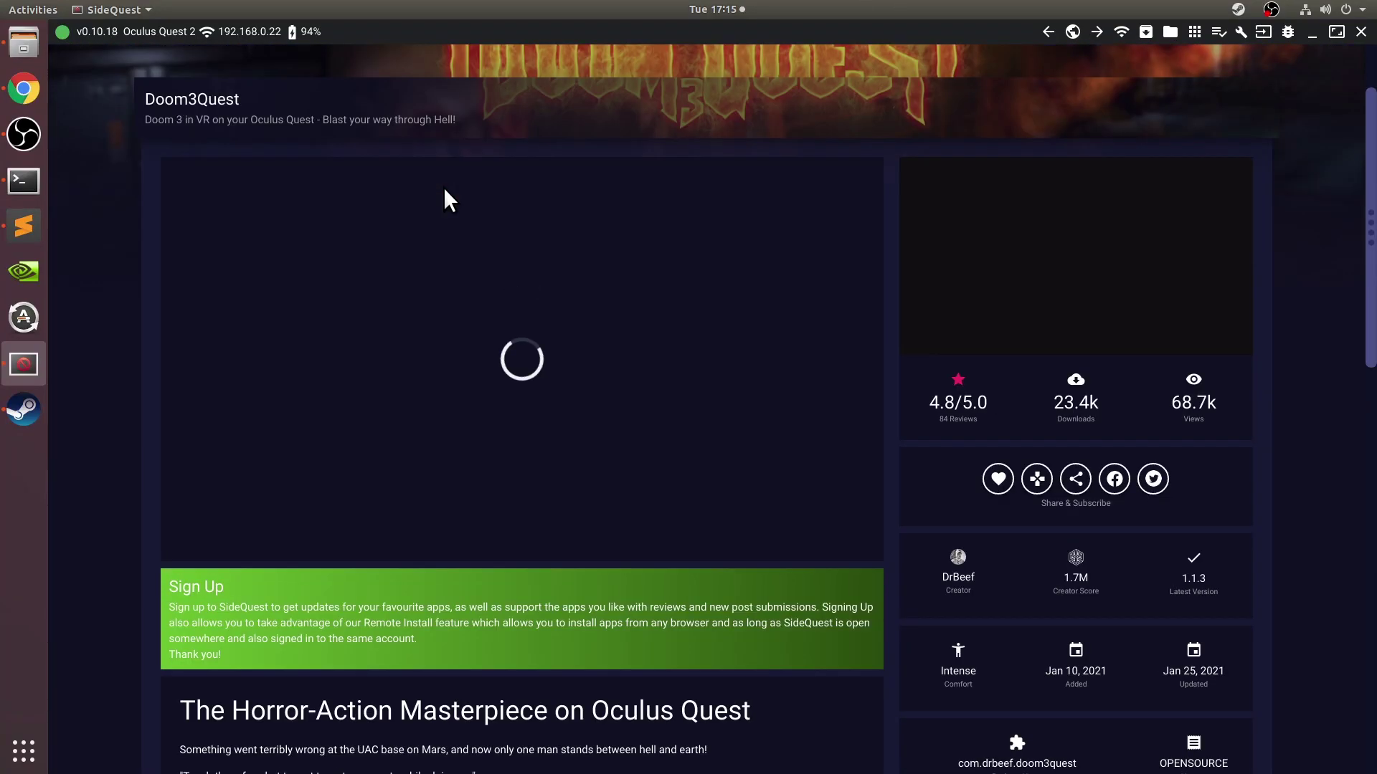
click(1227, 211)
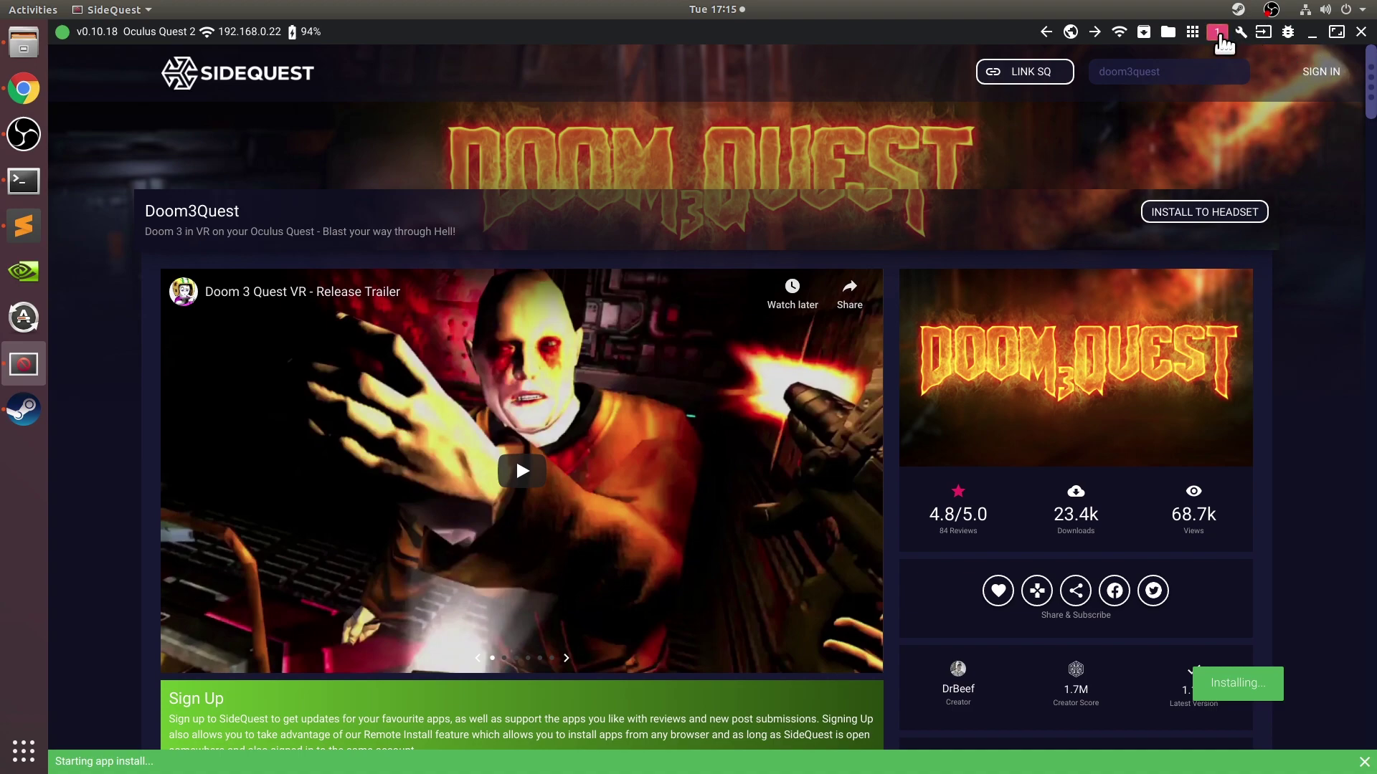
click(1240, 33)
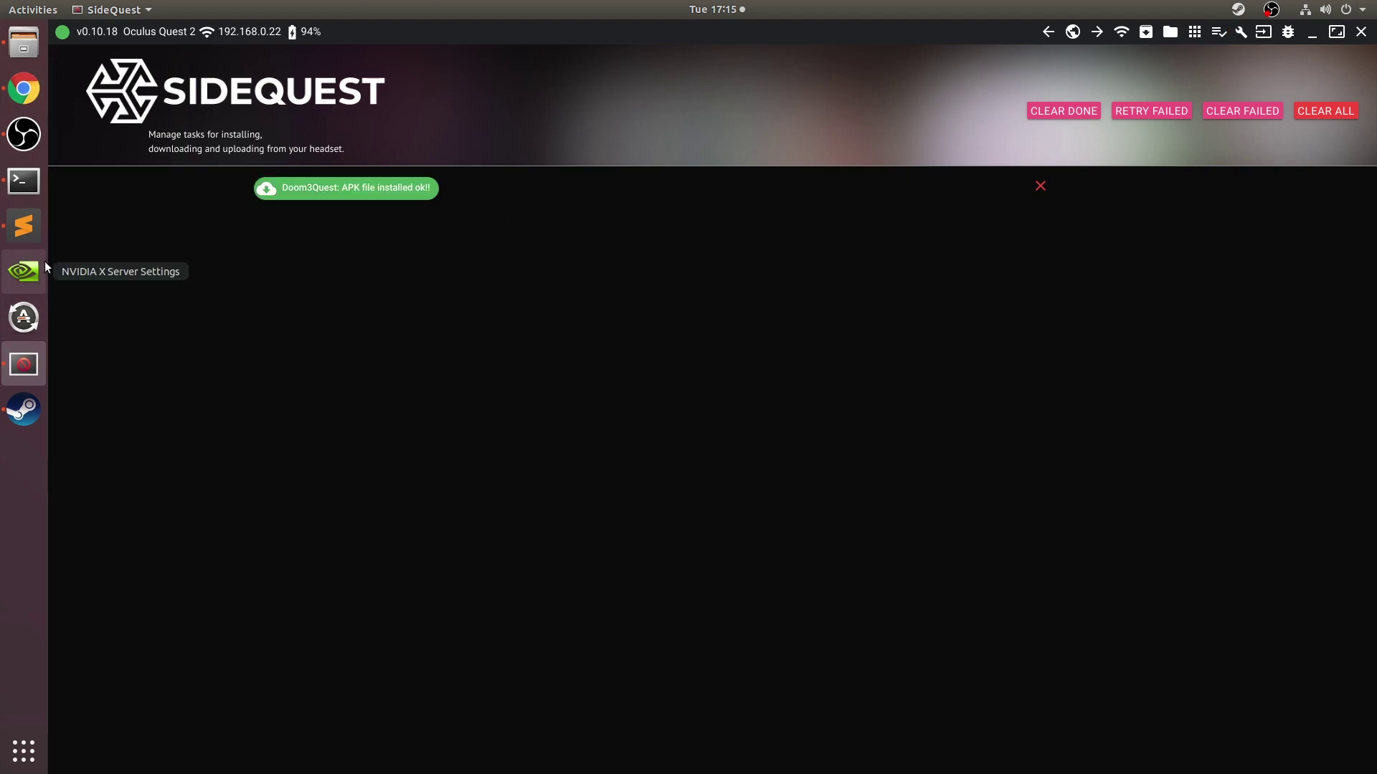
List the headset's sdcard folders, then bring Chrome's oculus.com/cast page to the front.
click(1173, 34)
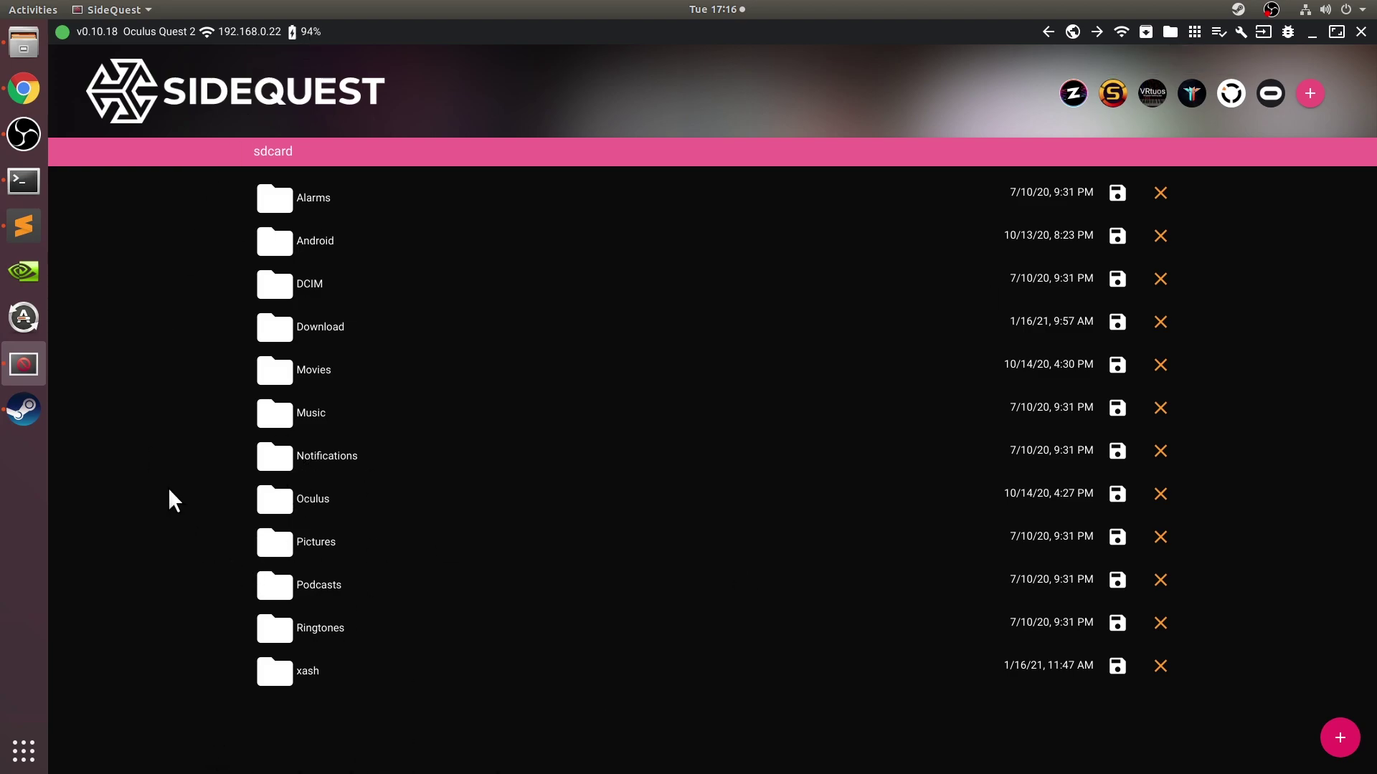
click(24, 89)
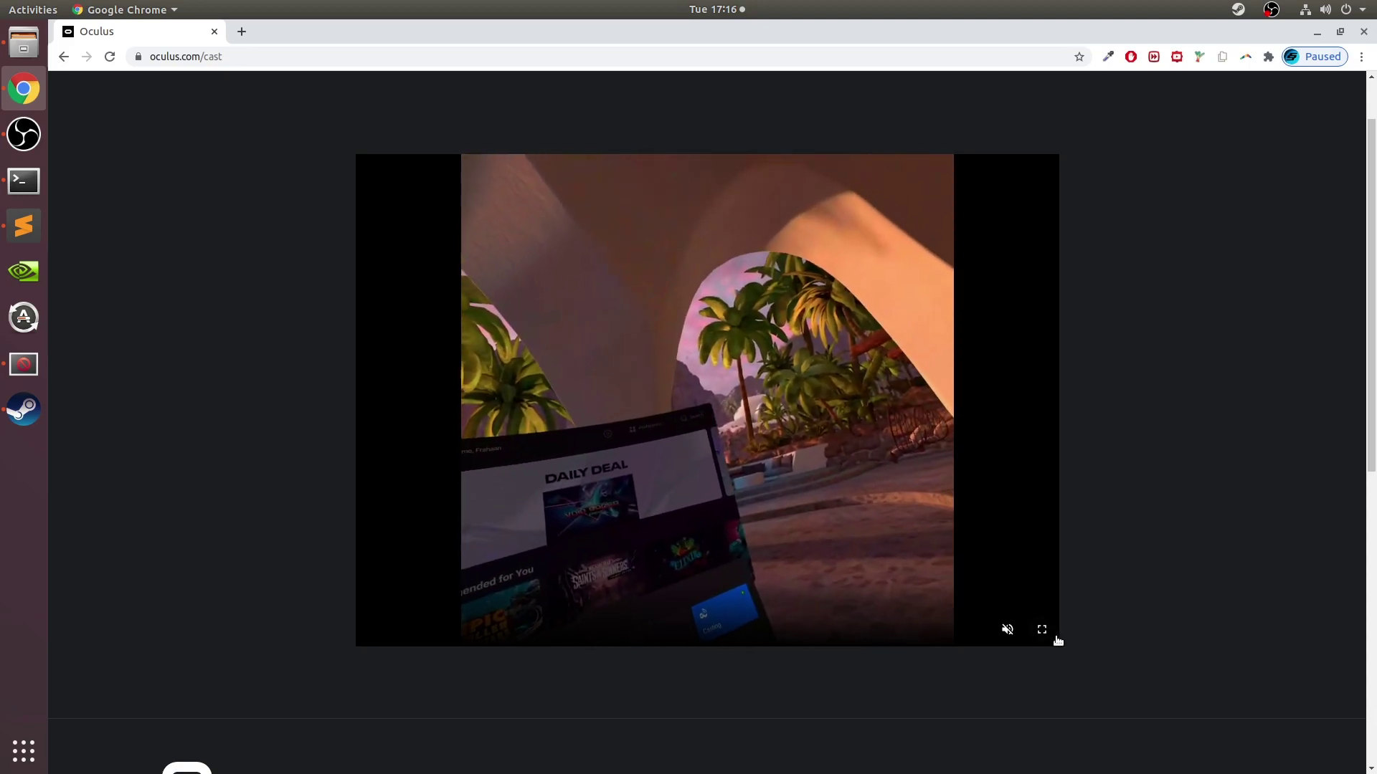
Show the headset's live cast full screen in Chrome.
click(1041, 631)
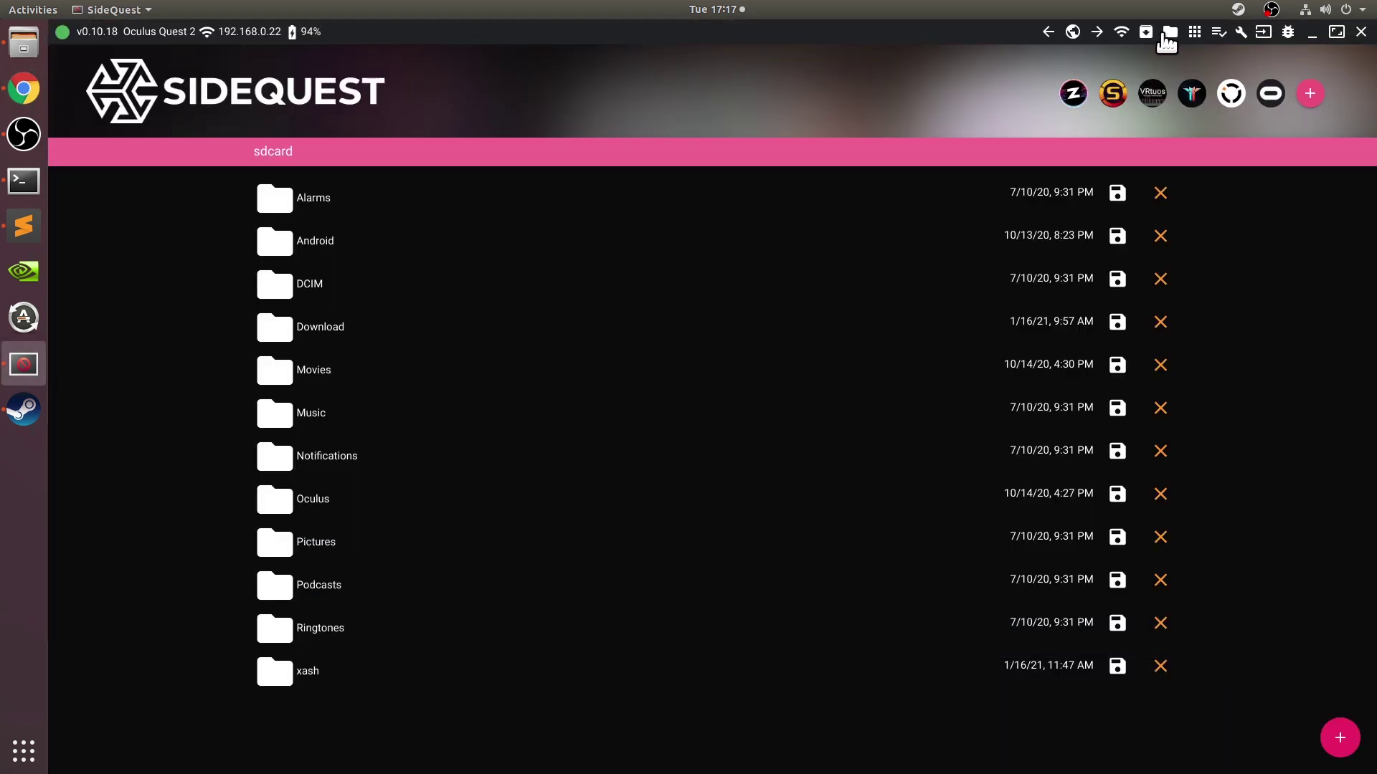
Open the headset's Doom3Quest base folder in SideQuest and bring the Files selection forward.
click(1073, 34)
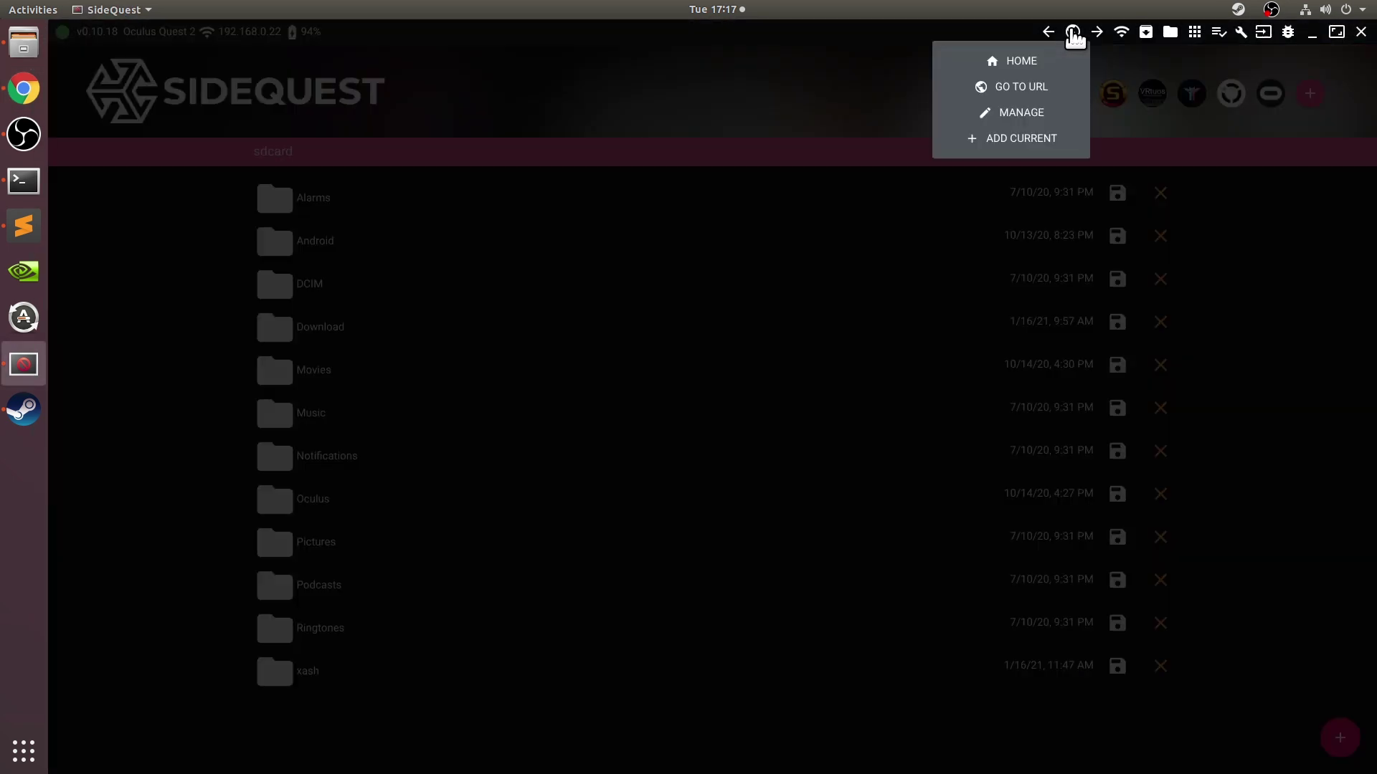
click(1019, 61)
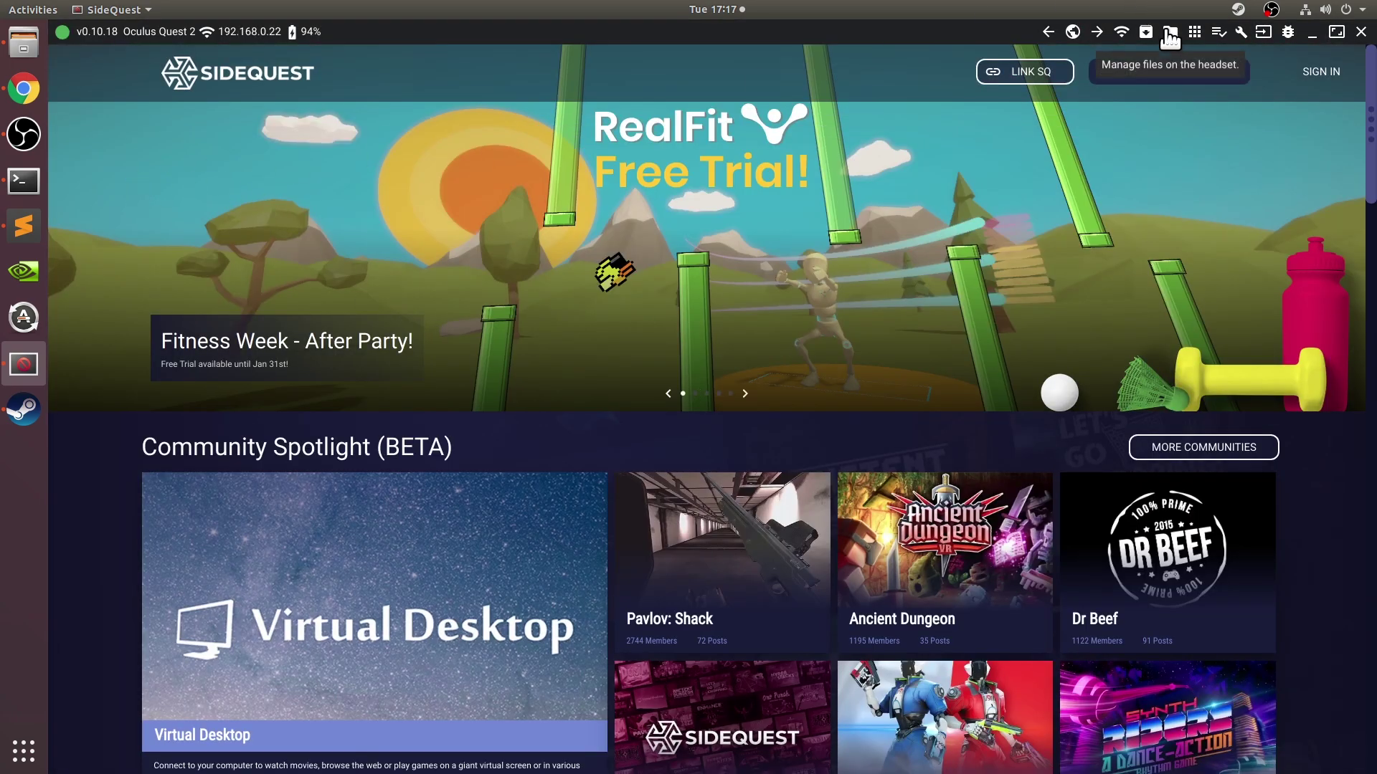
click(1169, 33)
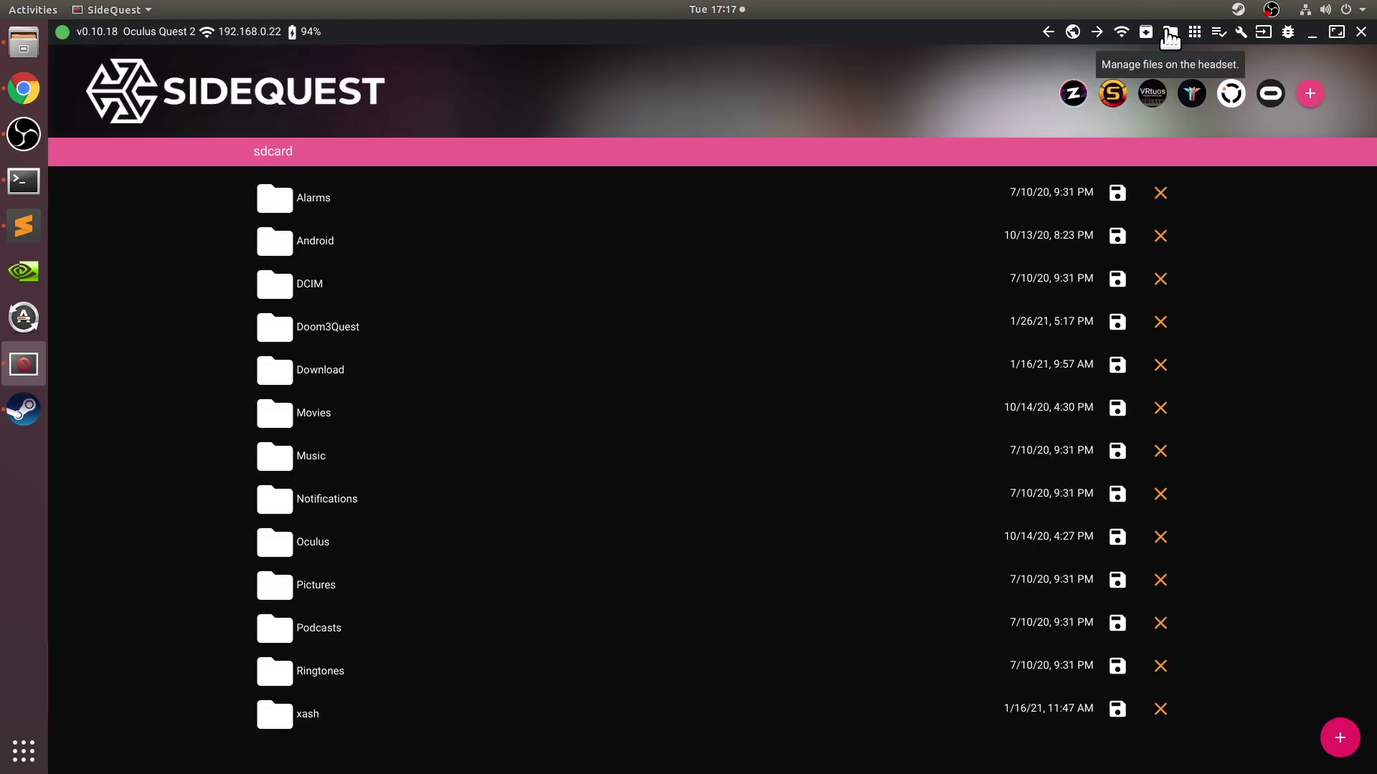
click(311, 340)
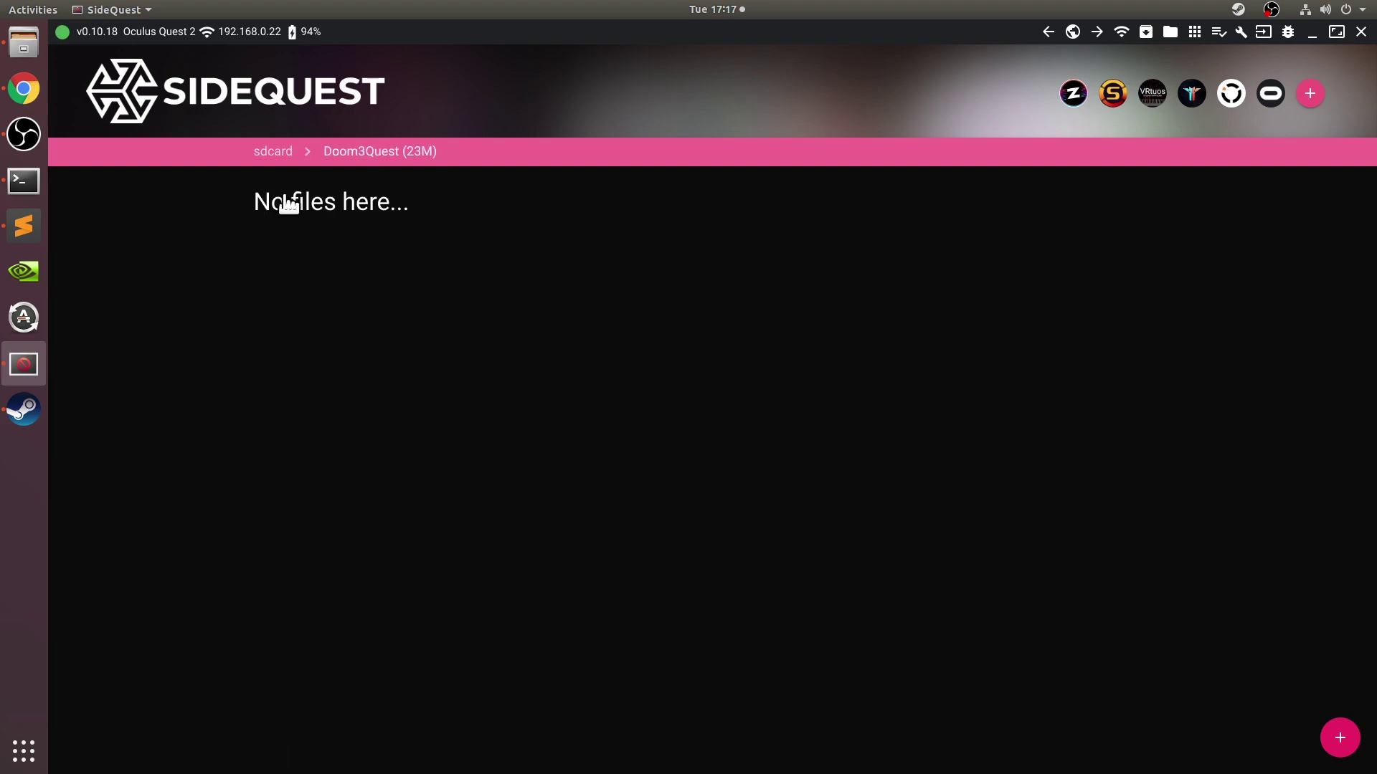
click(21, 55)
mouse_move(668, 182)
mouse_down()
mouse_move(815, 182)
mouse_move(929, 142)
mouse_up()
scroll(772, 266, down, 2)
scroll(773, 266, down, 1)
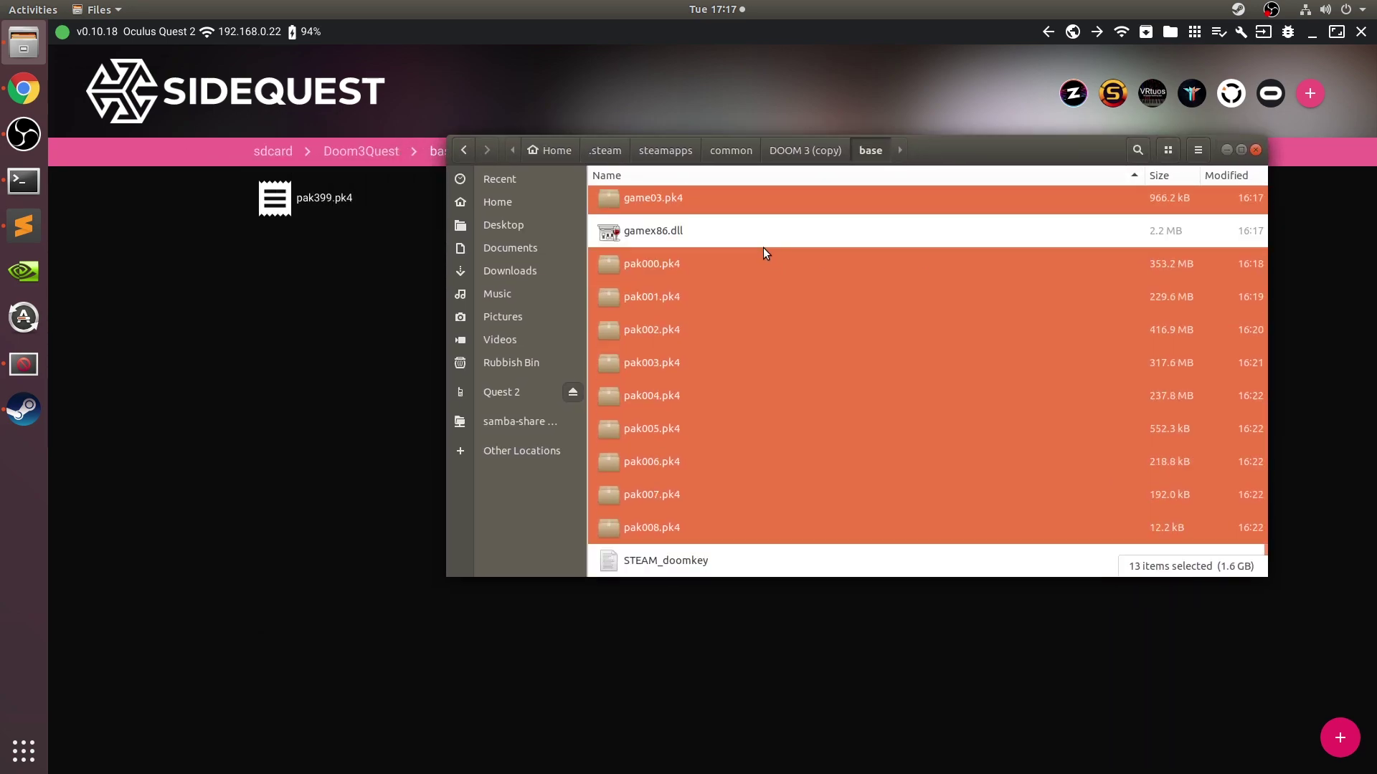
scroll(762, 248, up, 3)
scroll(770, 268, up, 1)
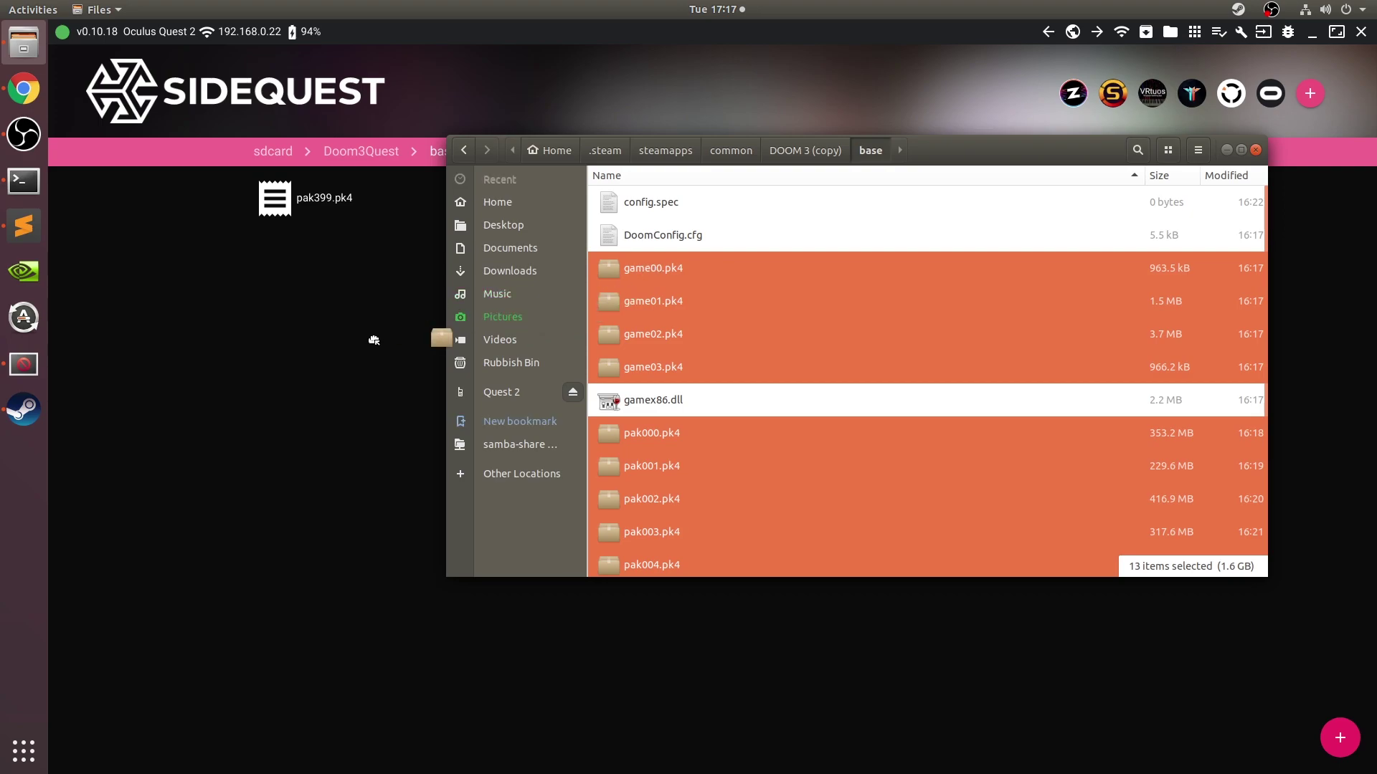
Drag the 13 selected pk4 files onto SideQuest and let the upload to the headset complete.
drag(656, 268, 331, 344)
click(331, 344)
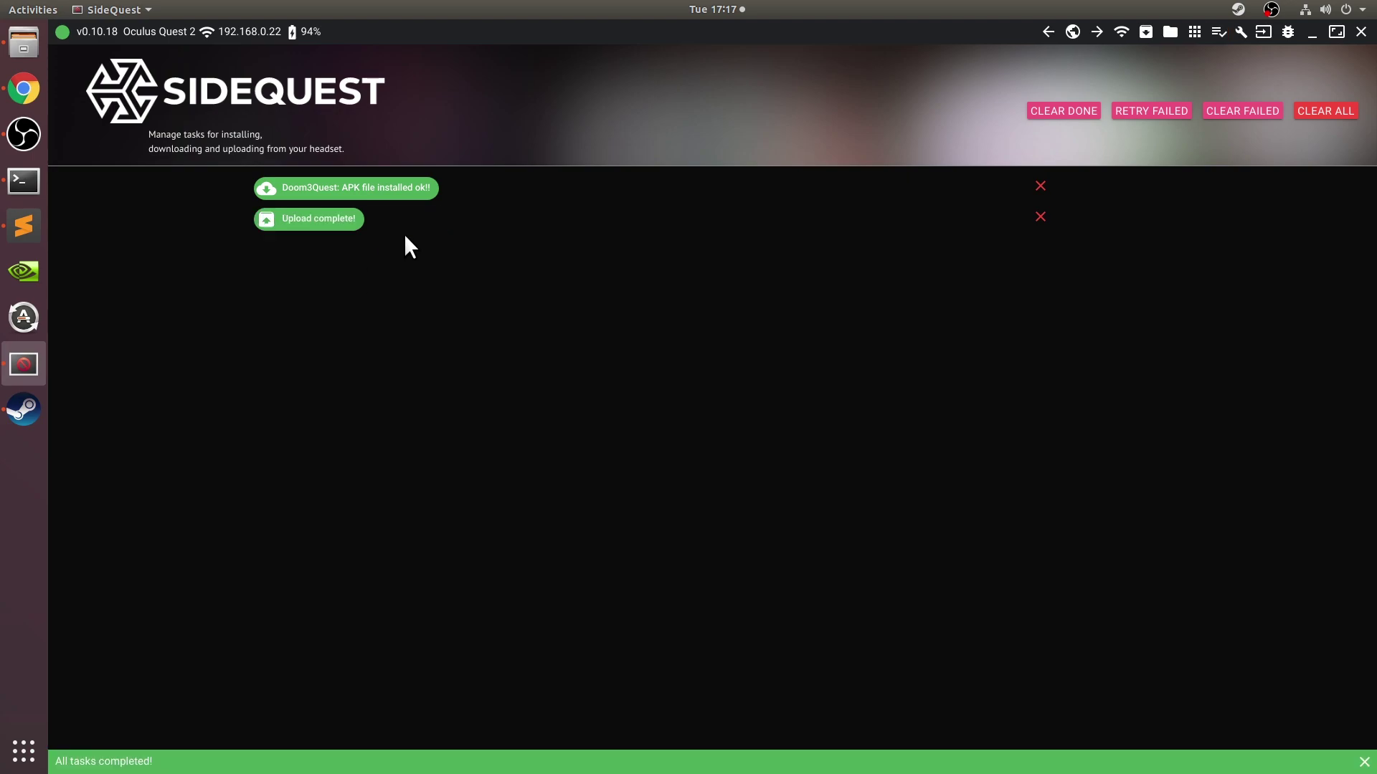
click(13, 53)
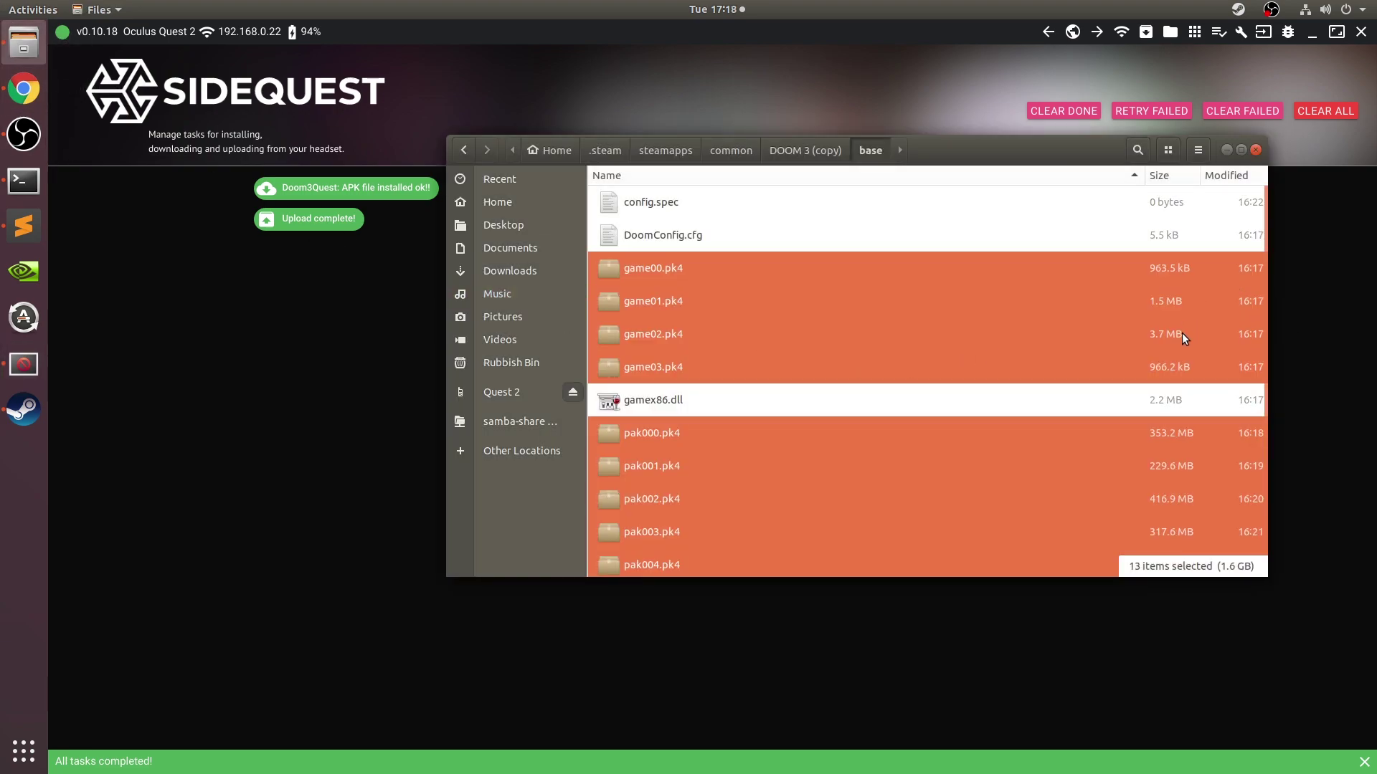
scroll(1166, 366, down, 1)
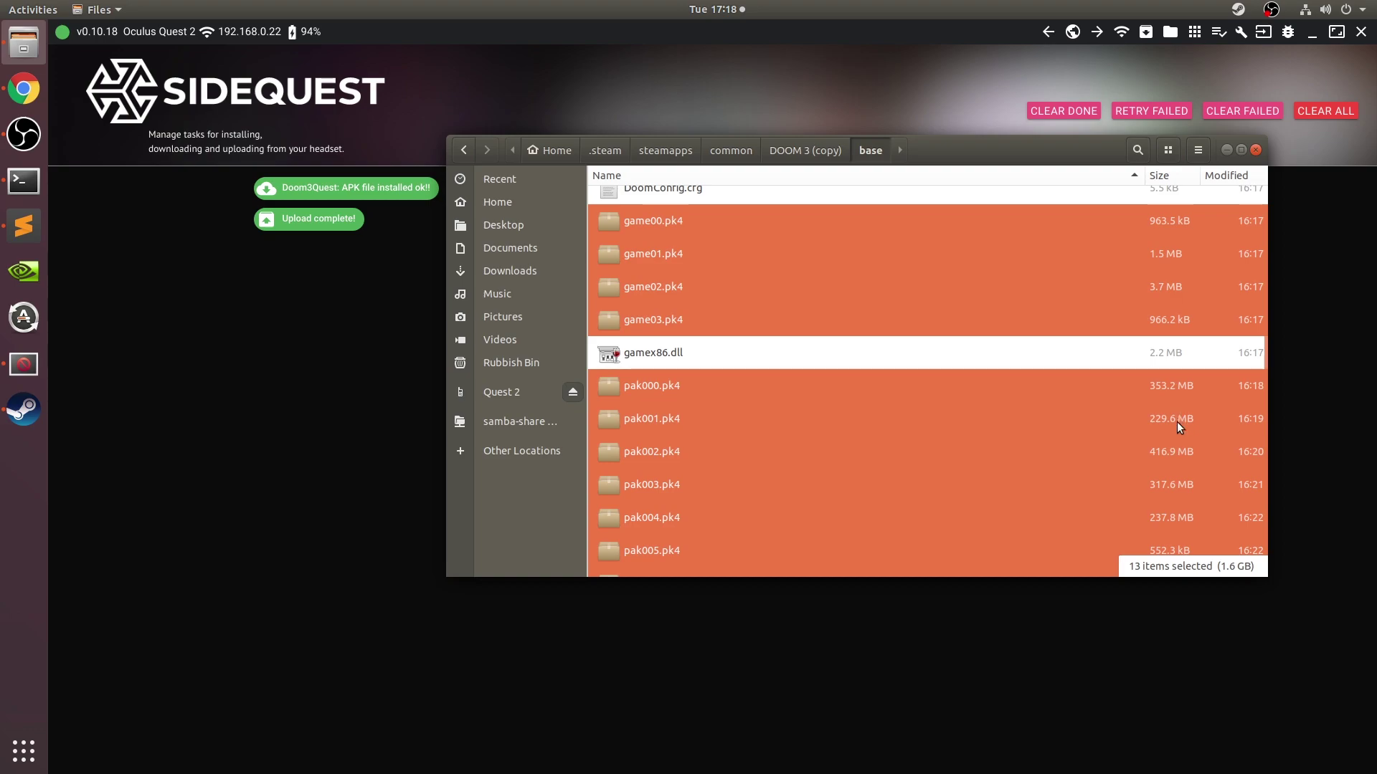
scroll(1156, 488, down, 2)
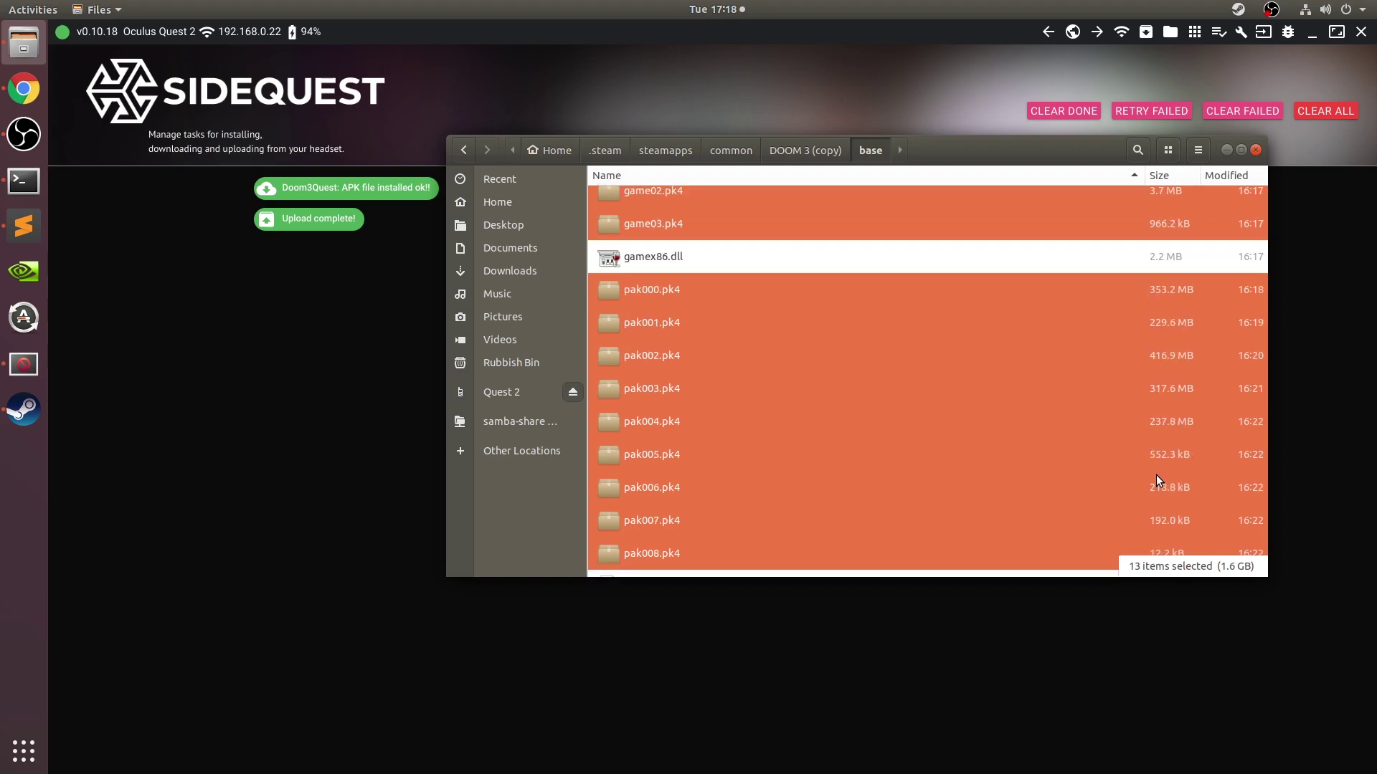
scroll(1162, 418, up, 3)
Verify the headset's Doom3Quest > base folder lists the uploaded pk4 files, then start closing SideQuest.
click(331, 479)
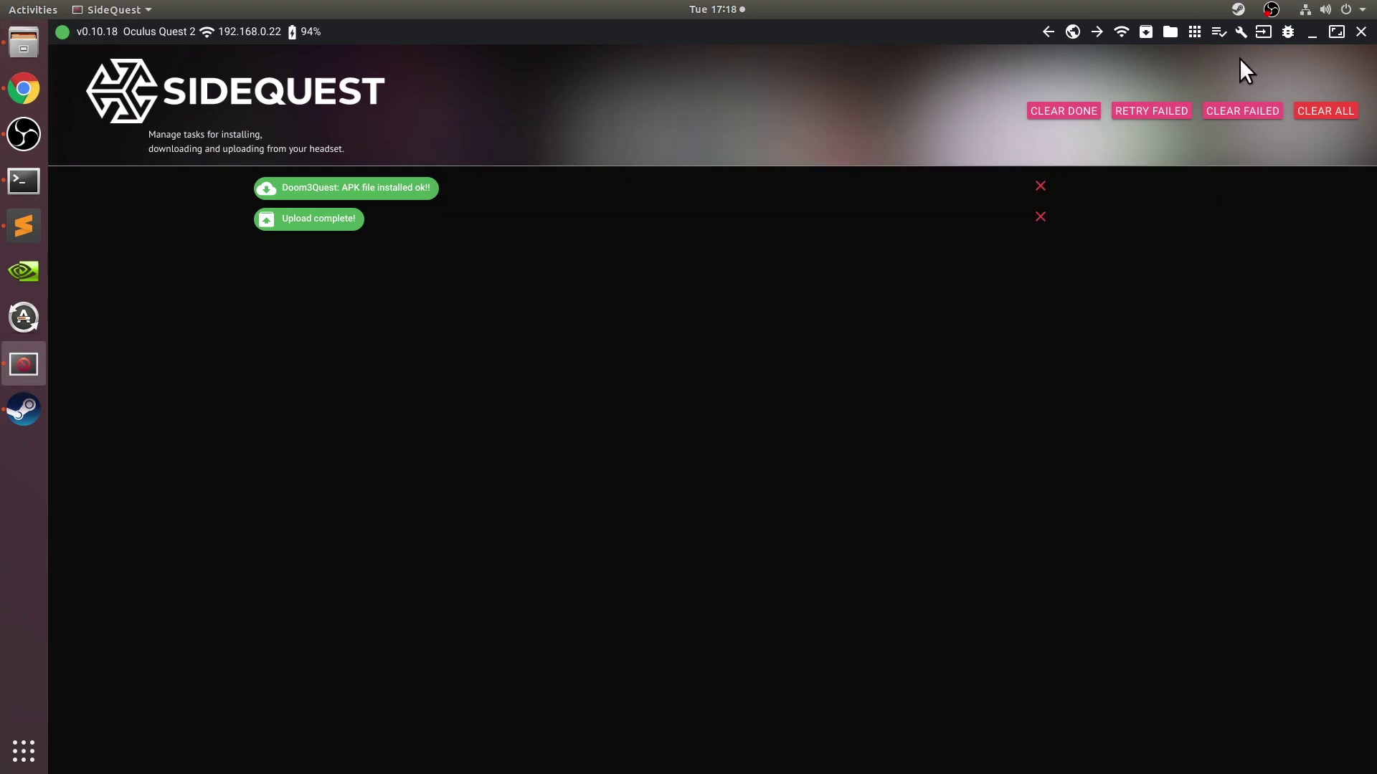
click(1171, 33)
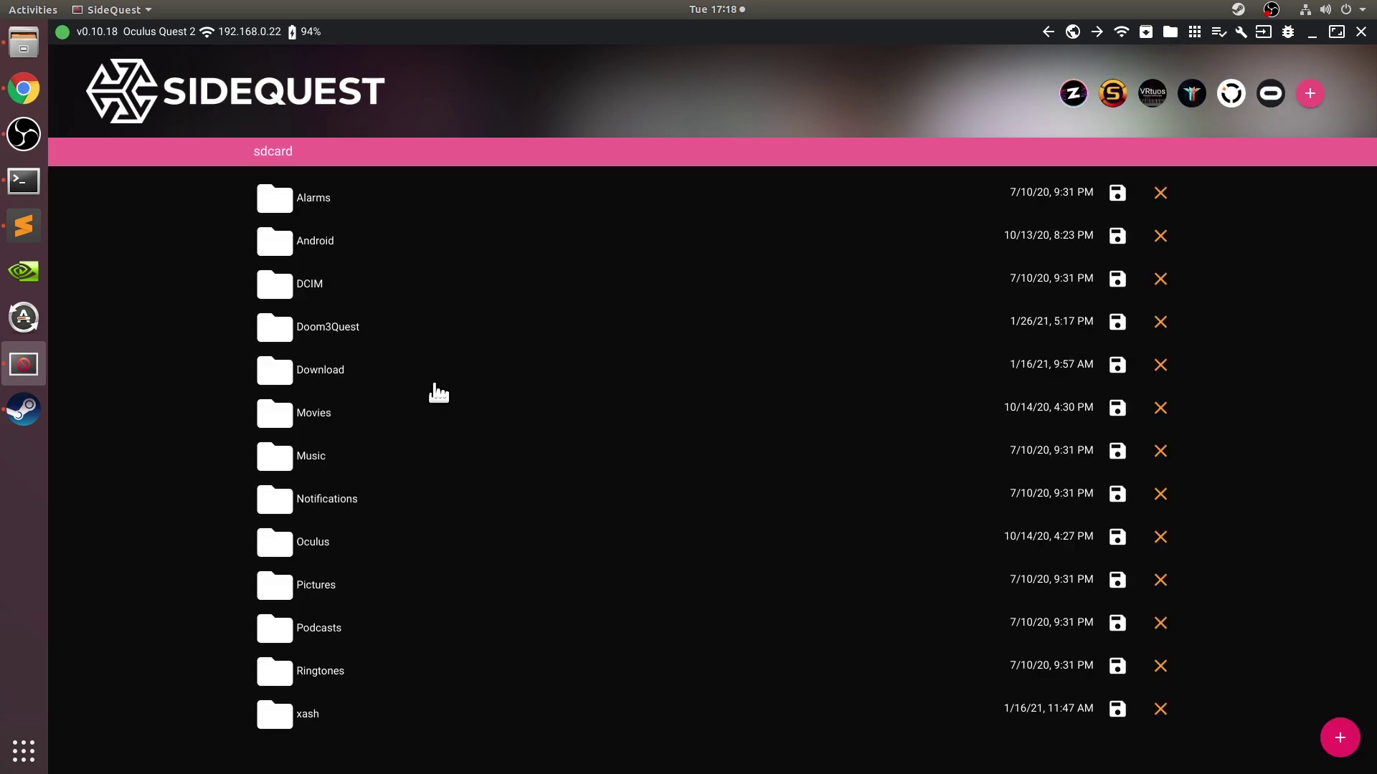
click(402, 342)
click(324, 196)
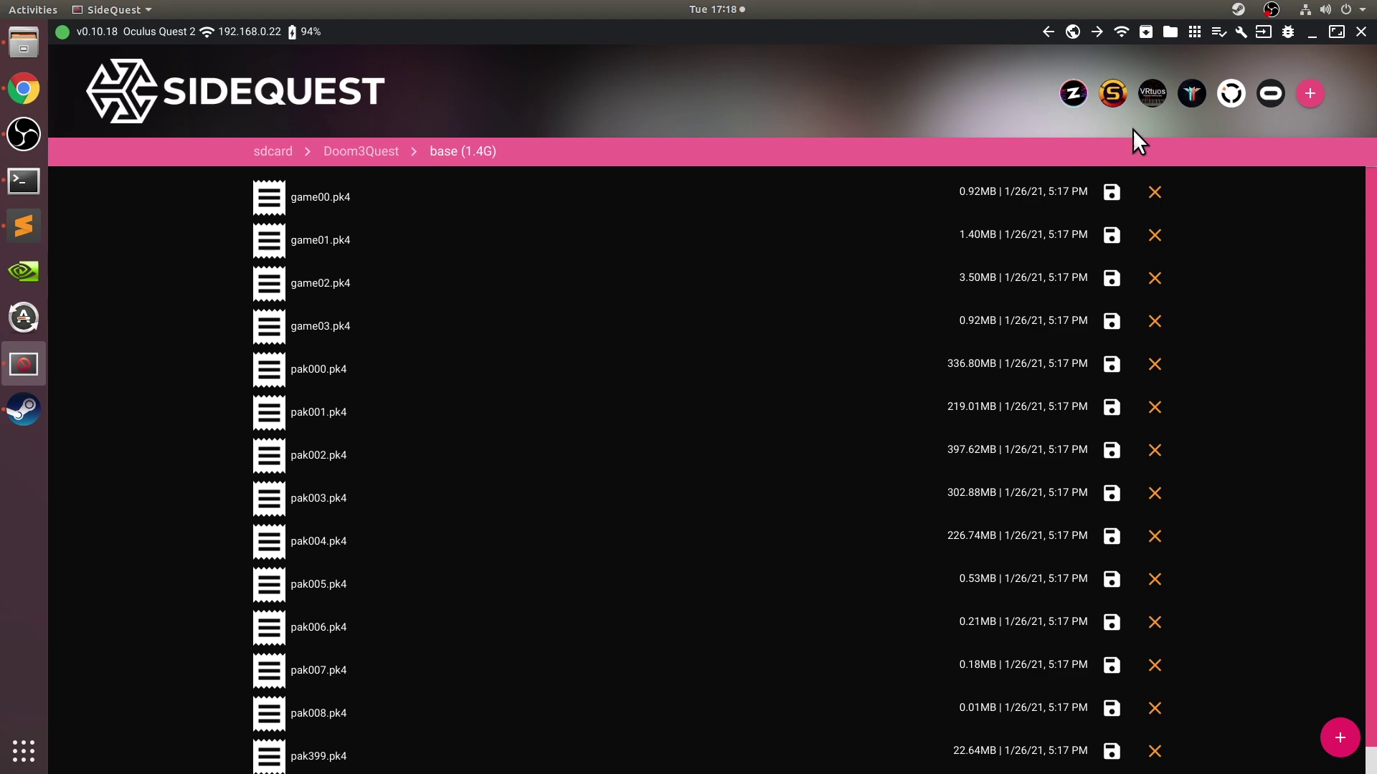
click(1362, 36)
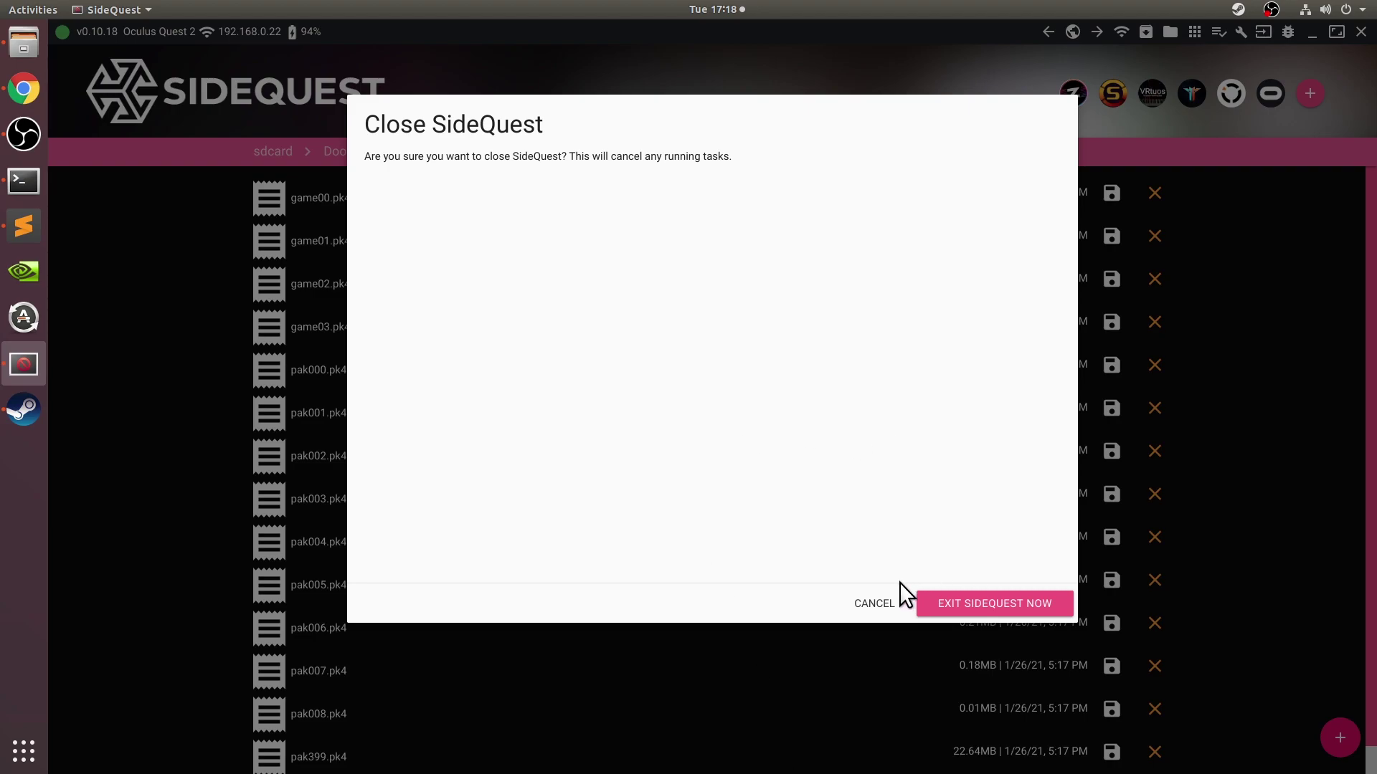
Stay in SideQuest once, then close it and confirm with EXIT SIDEQUEST NOW.
click(884, 602)
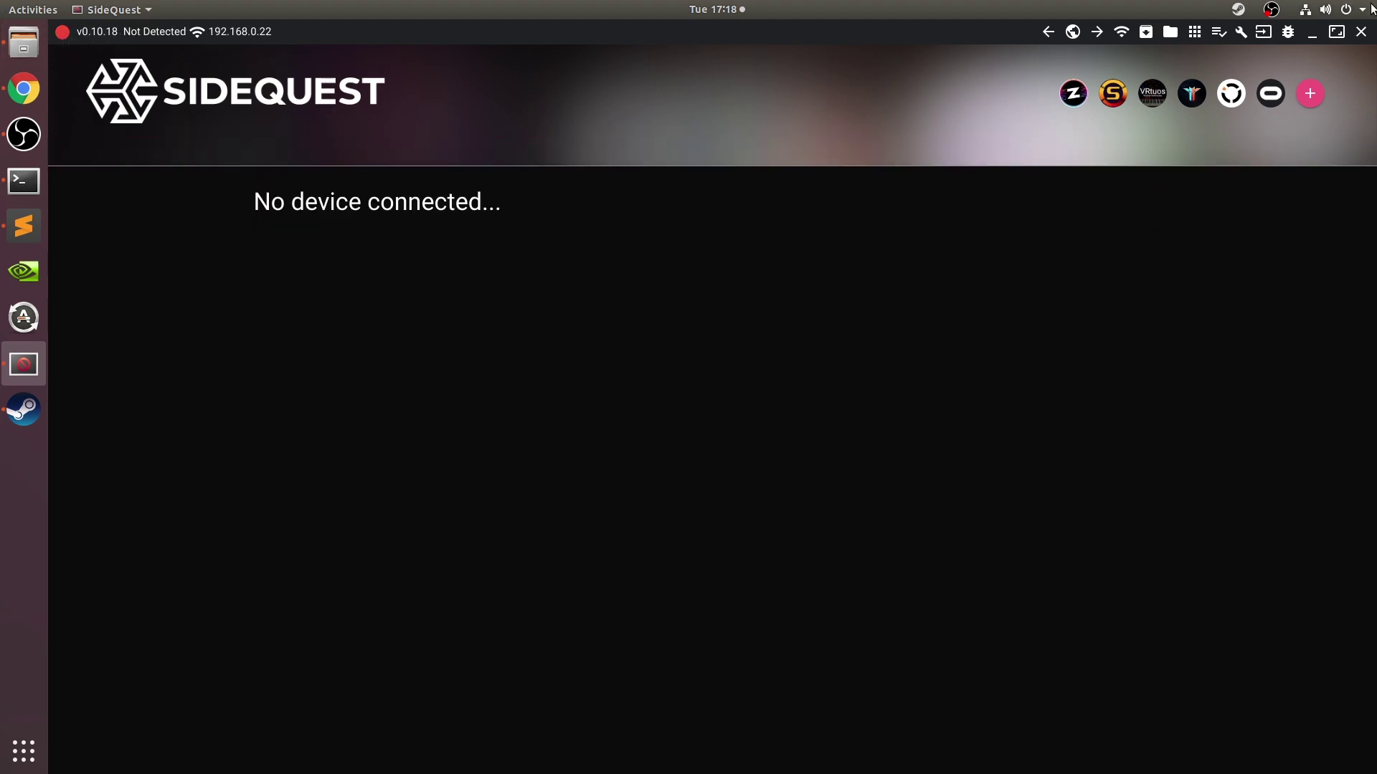
click(1359, 34)
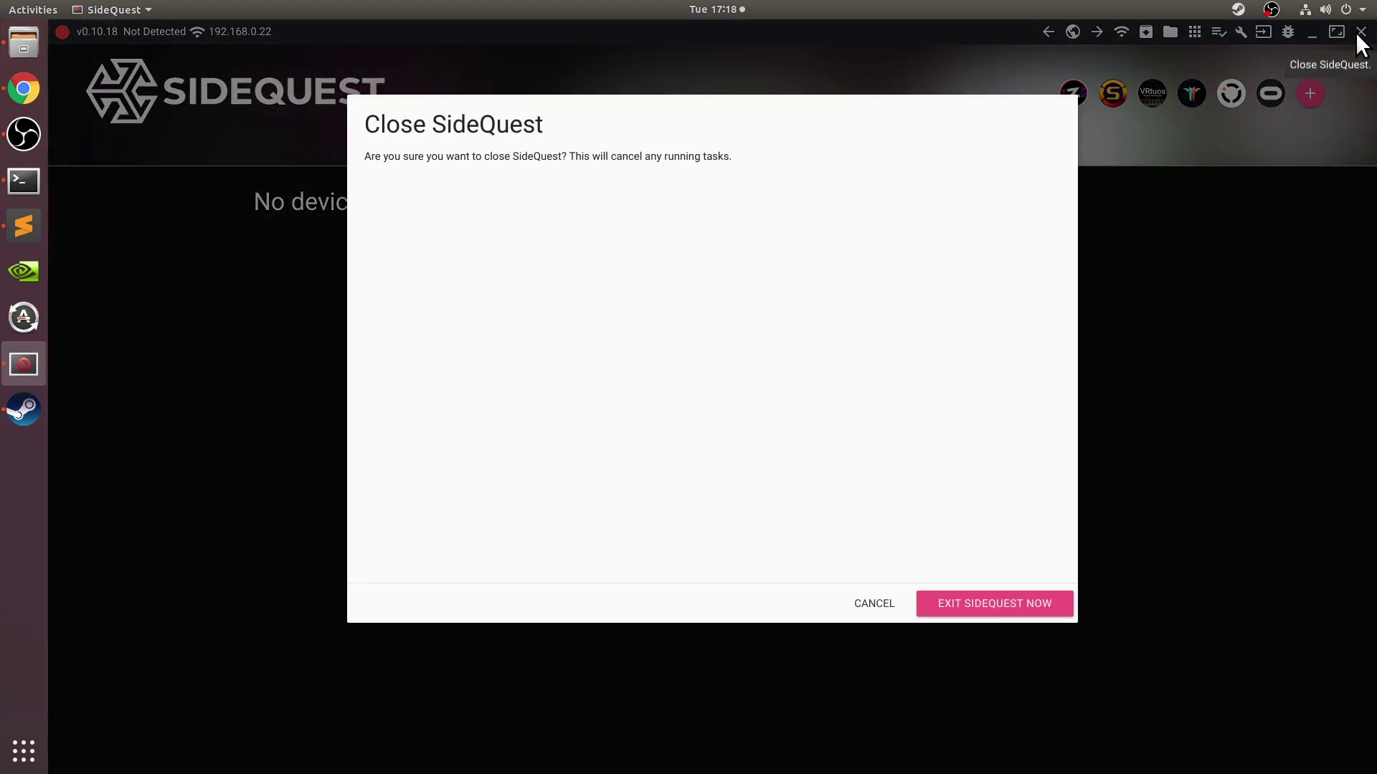
click(977, 605)
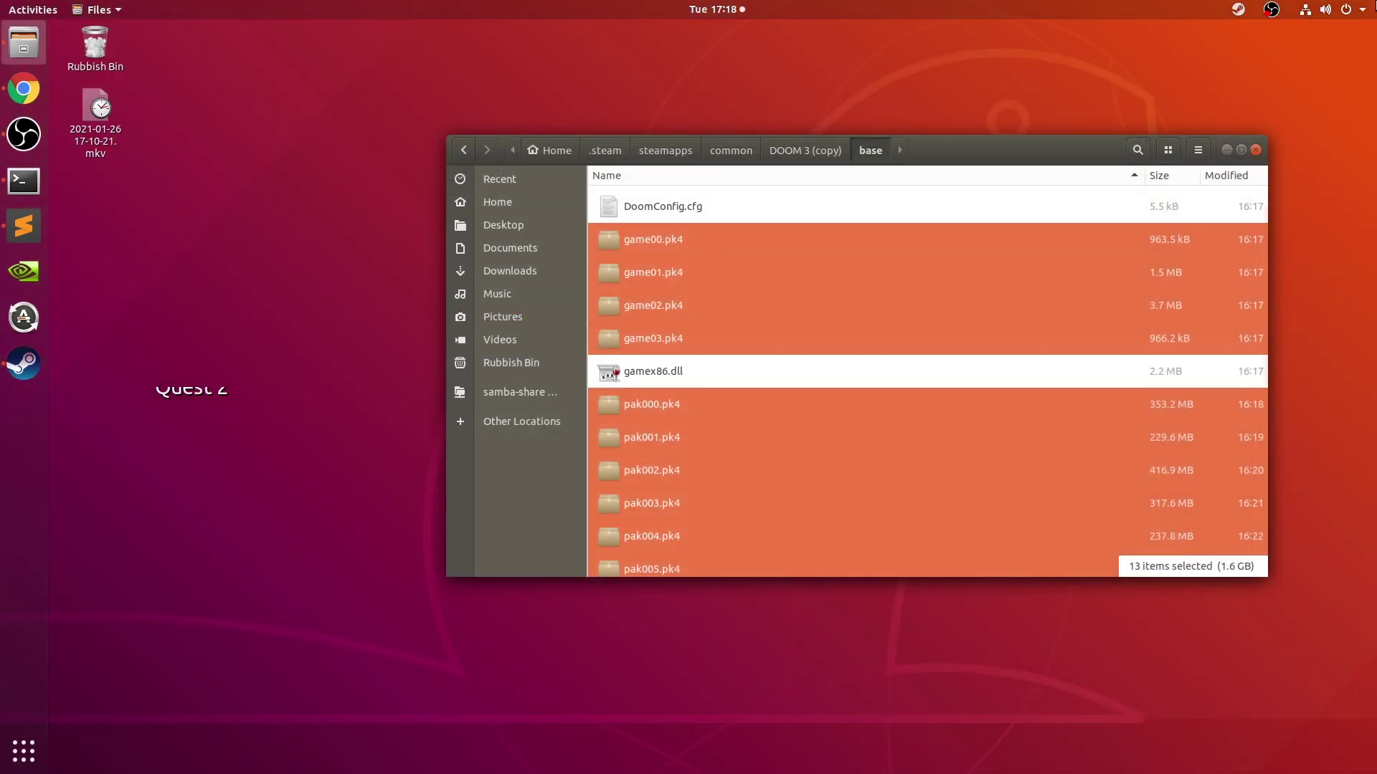
Close Files, then set the headset Apps filter to All and back to Unknown Sources.
click(1253, 150)
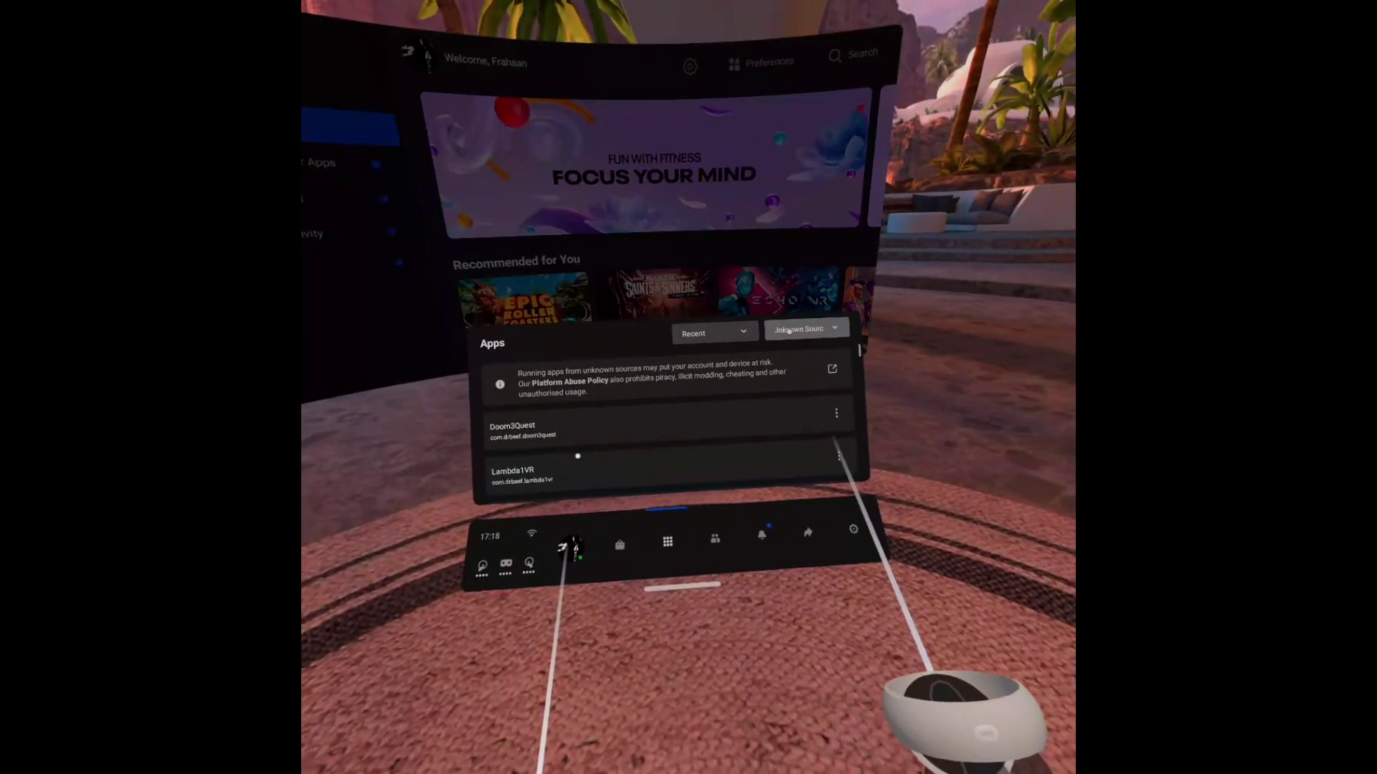
click(789, 330)
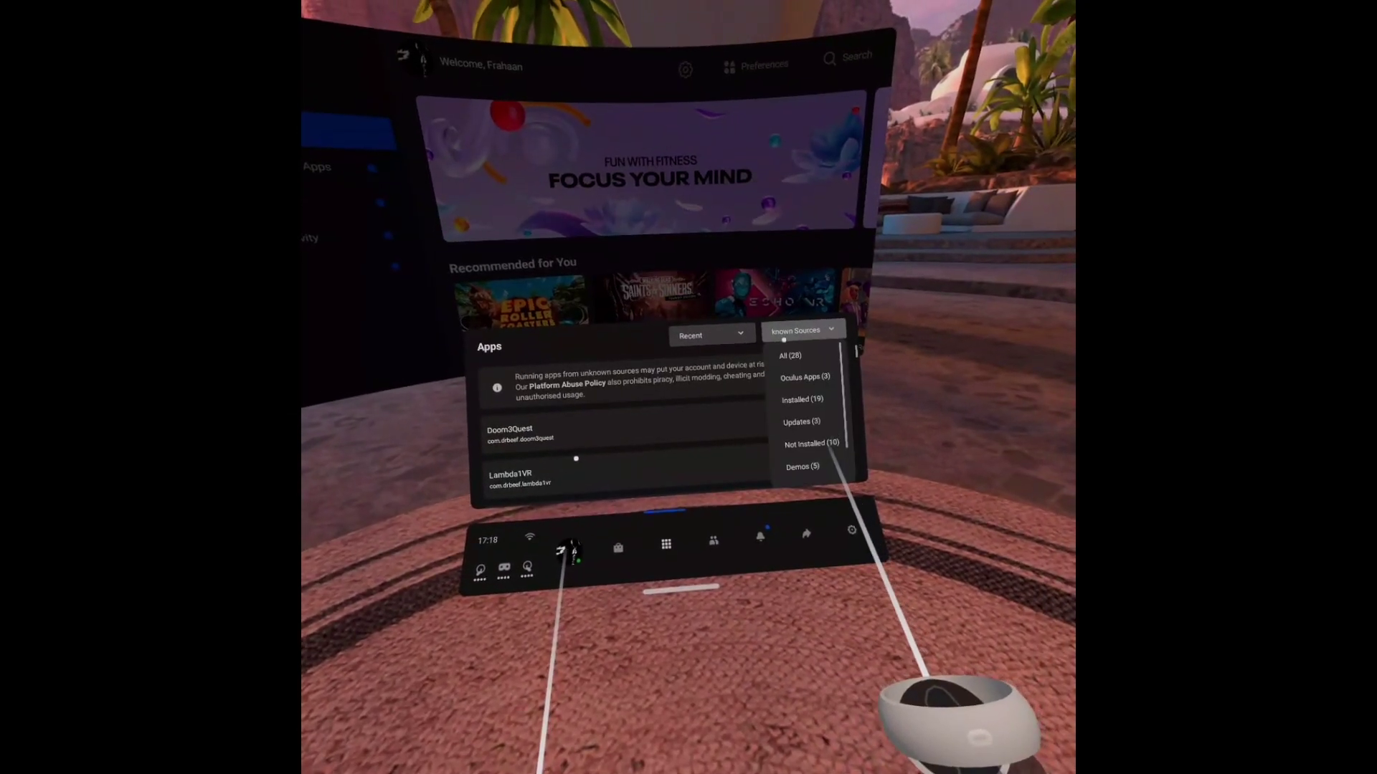
click(797, 321)
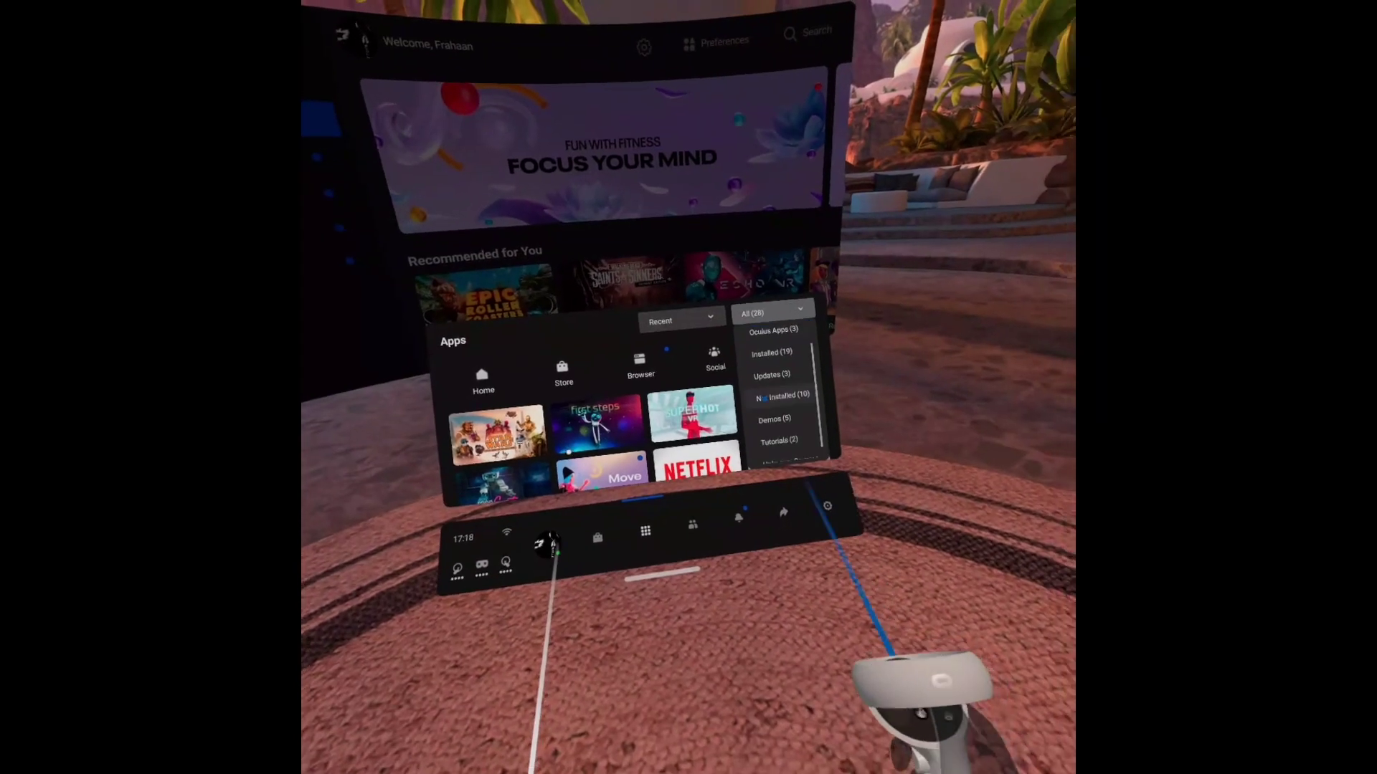
scroll(801, 430, down, 2)
click(802, 452)
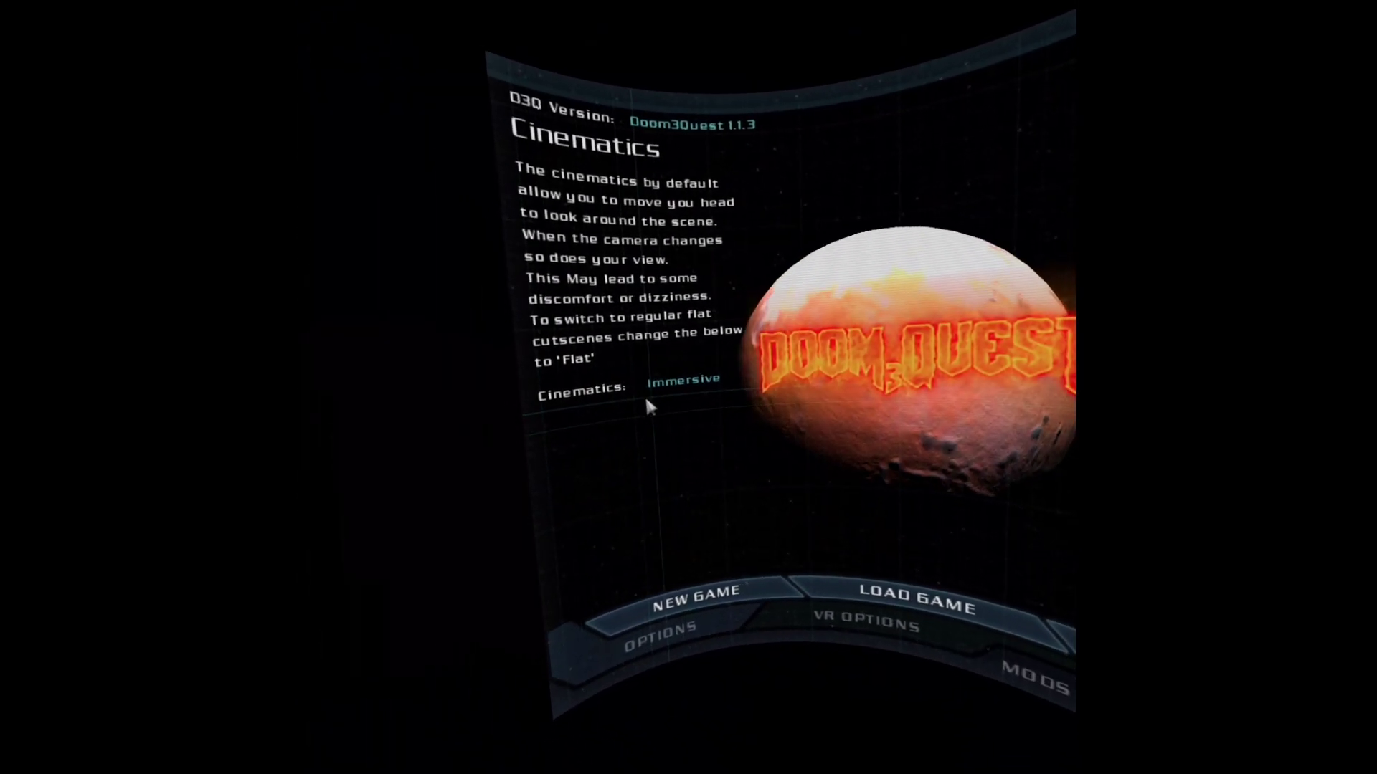
Toggle Cinematics to Flat and back to Immersive, then enter VR Options.
click(656, 400)
click(646, 402)
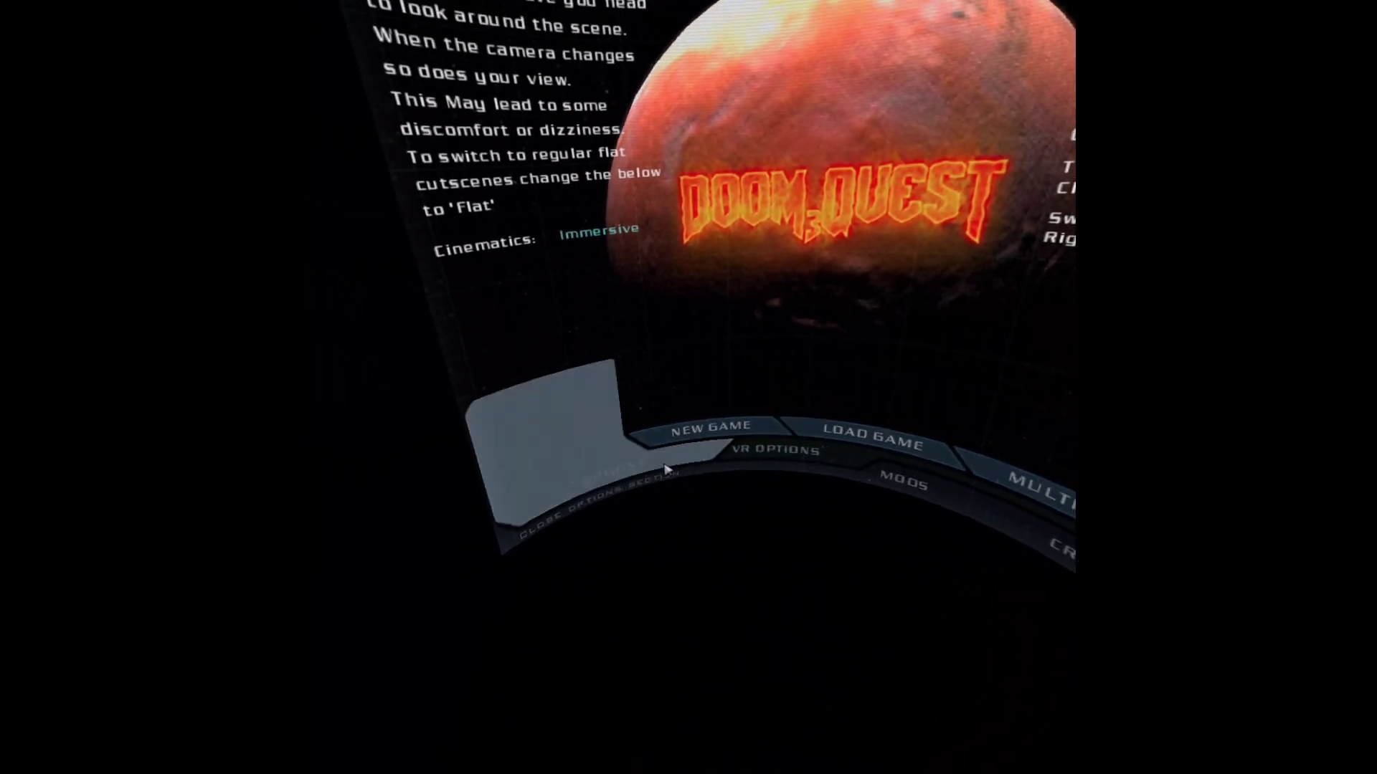
click(713, 477)
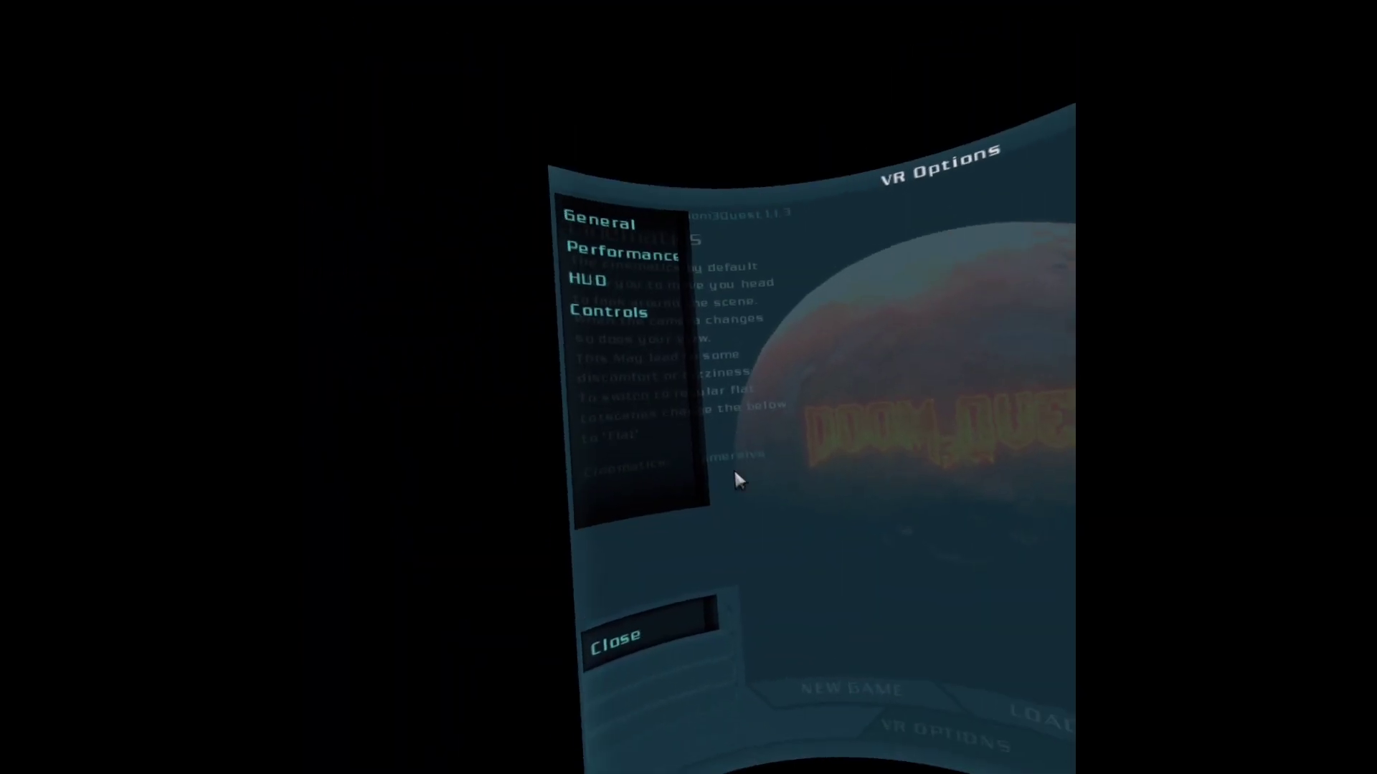
Review the General, Performance, HUD and Controls VR settings and close the options.
click(586, 297)
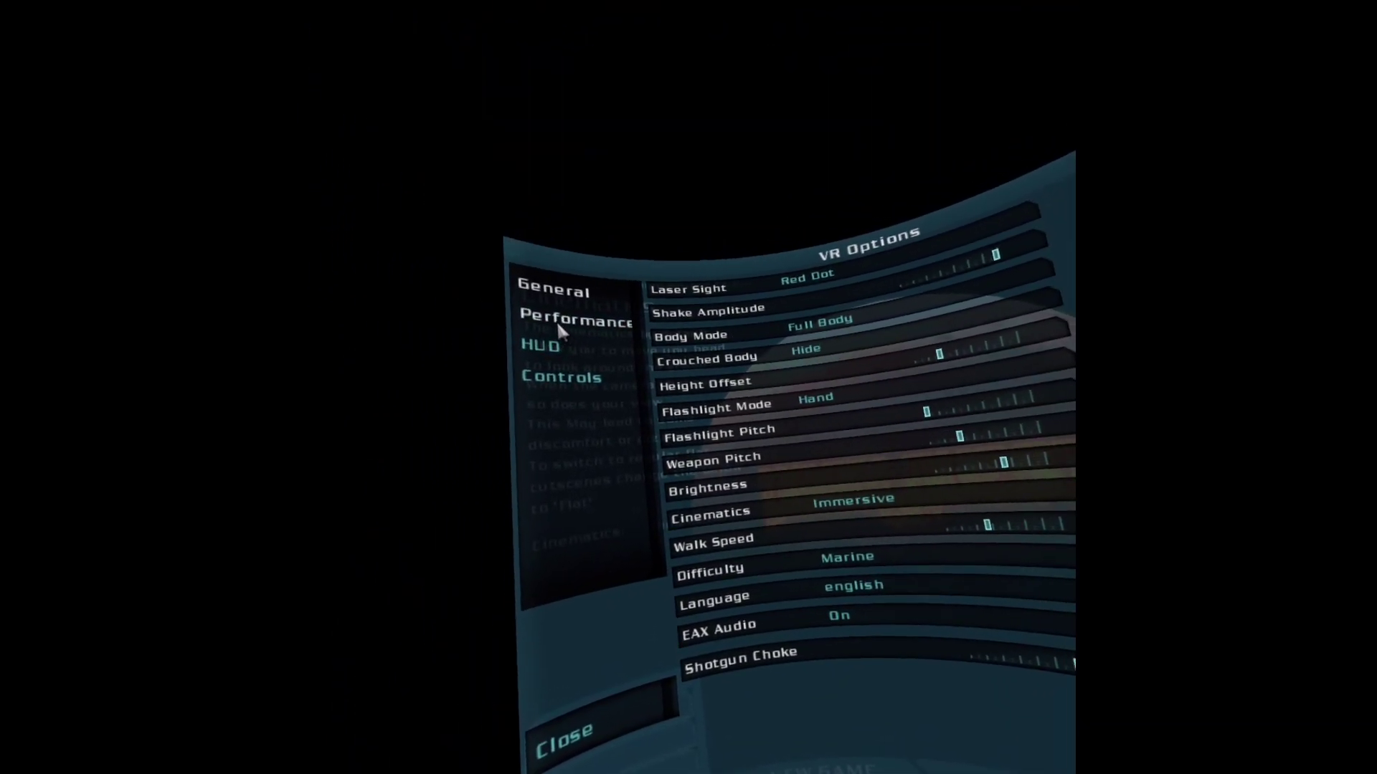
click(640, 320)
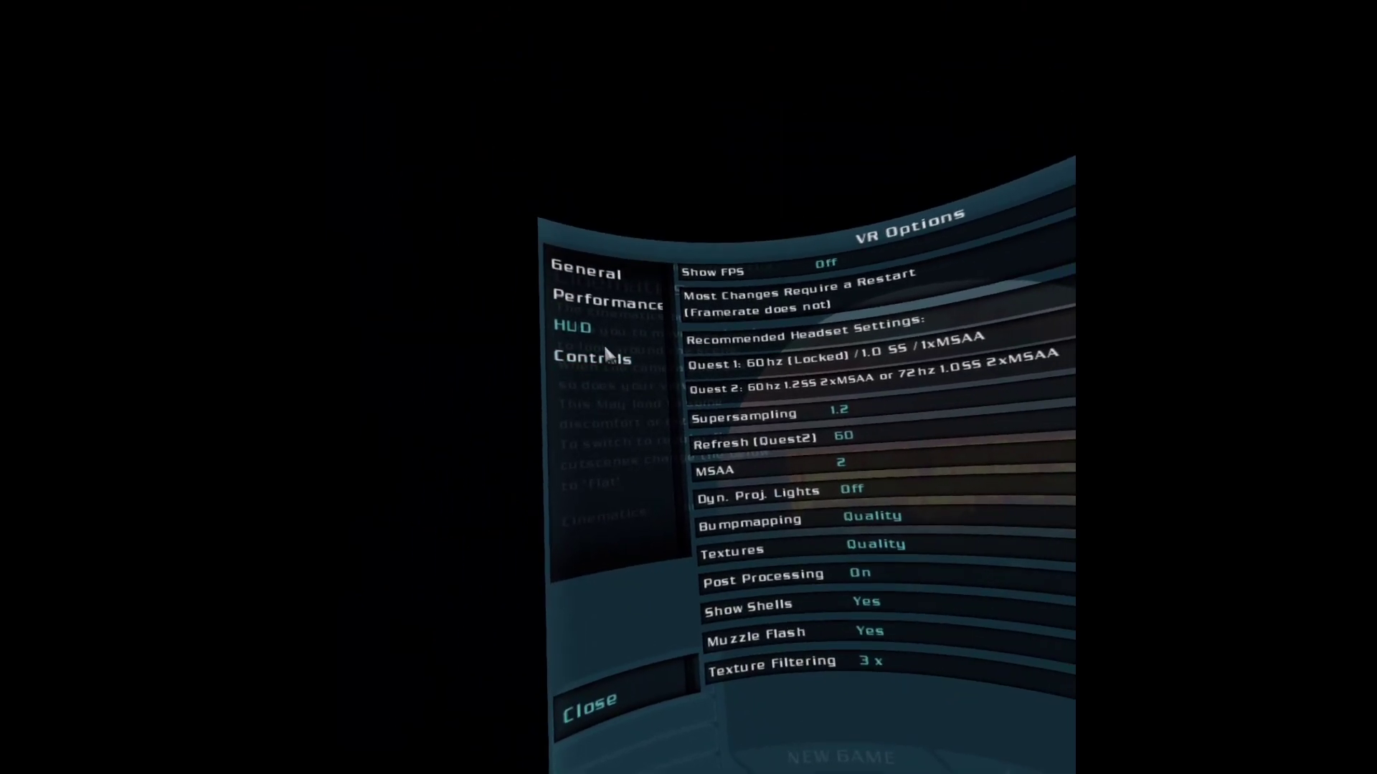
click(582, 330)
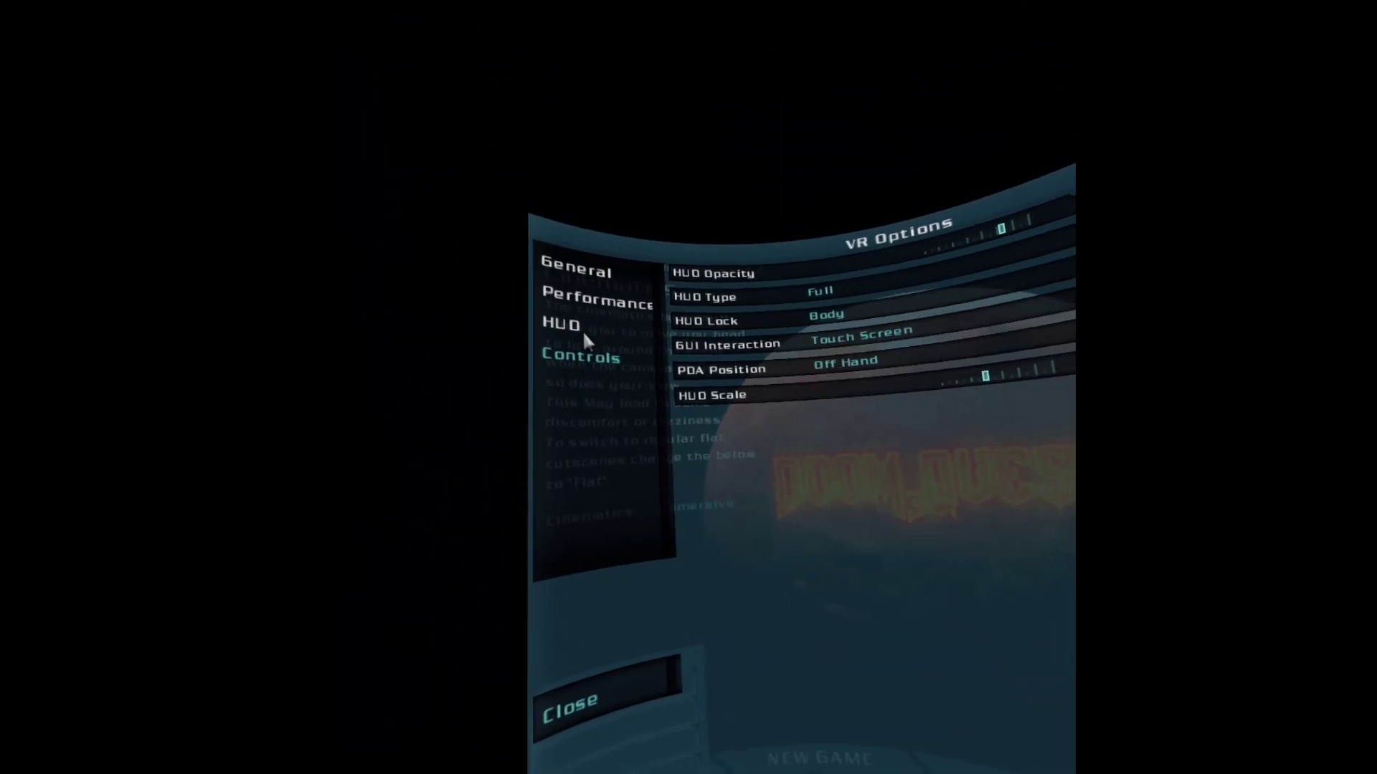
click(559, 355)
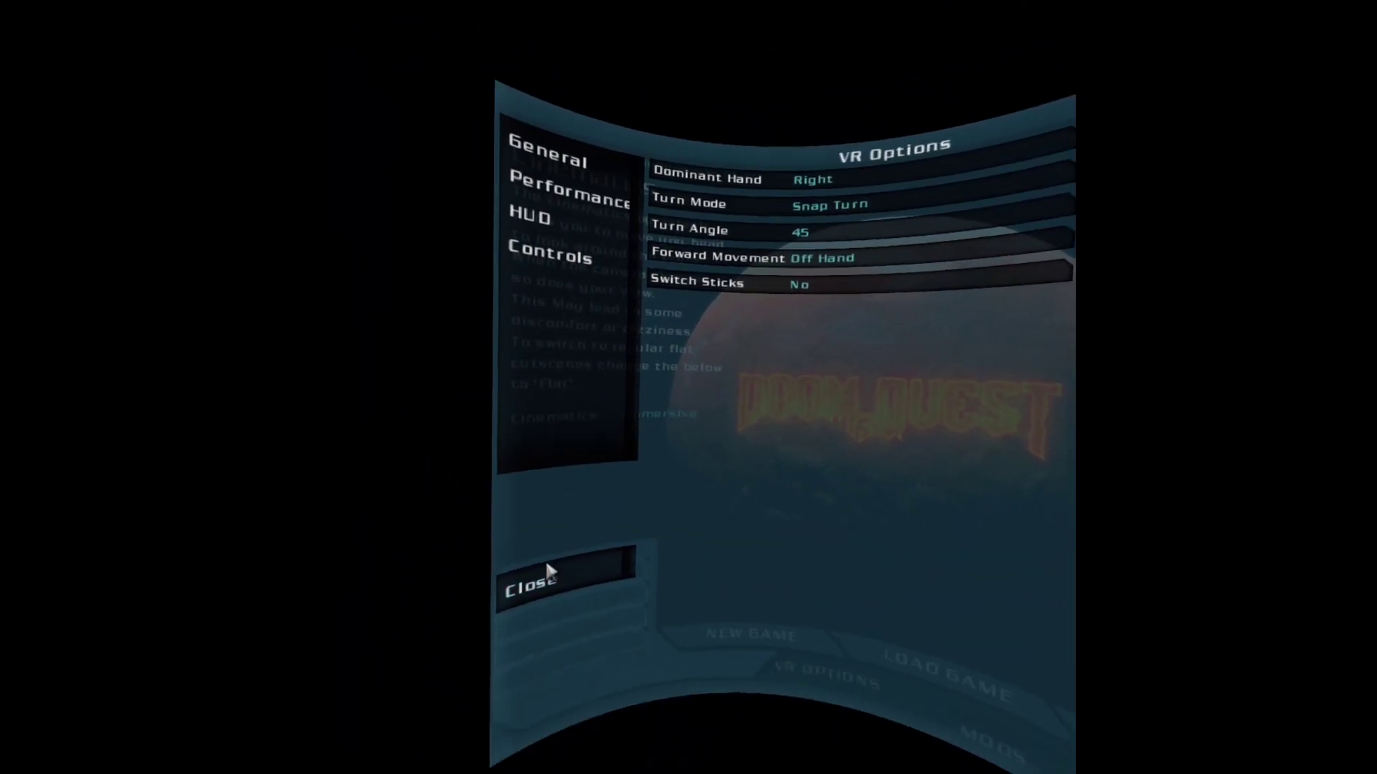
click(544, 565)
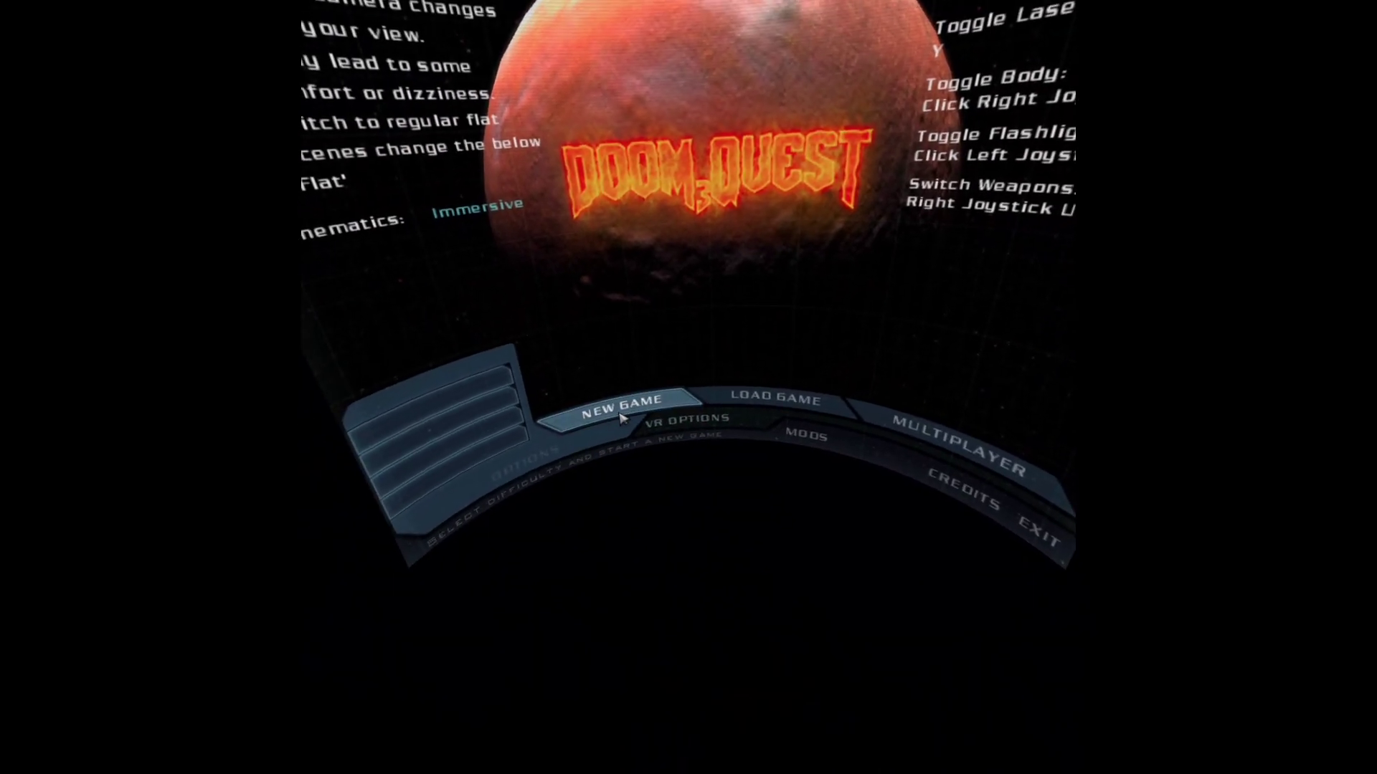
Start a new campaign on Recruit difficulty.
click(613, 418)
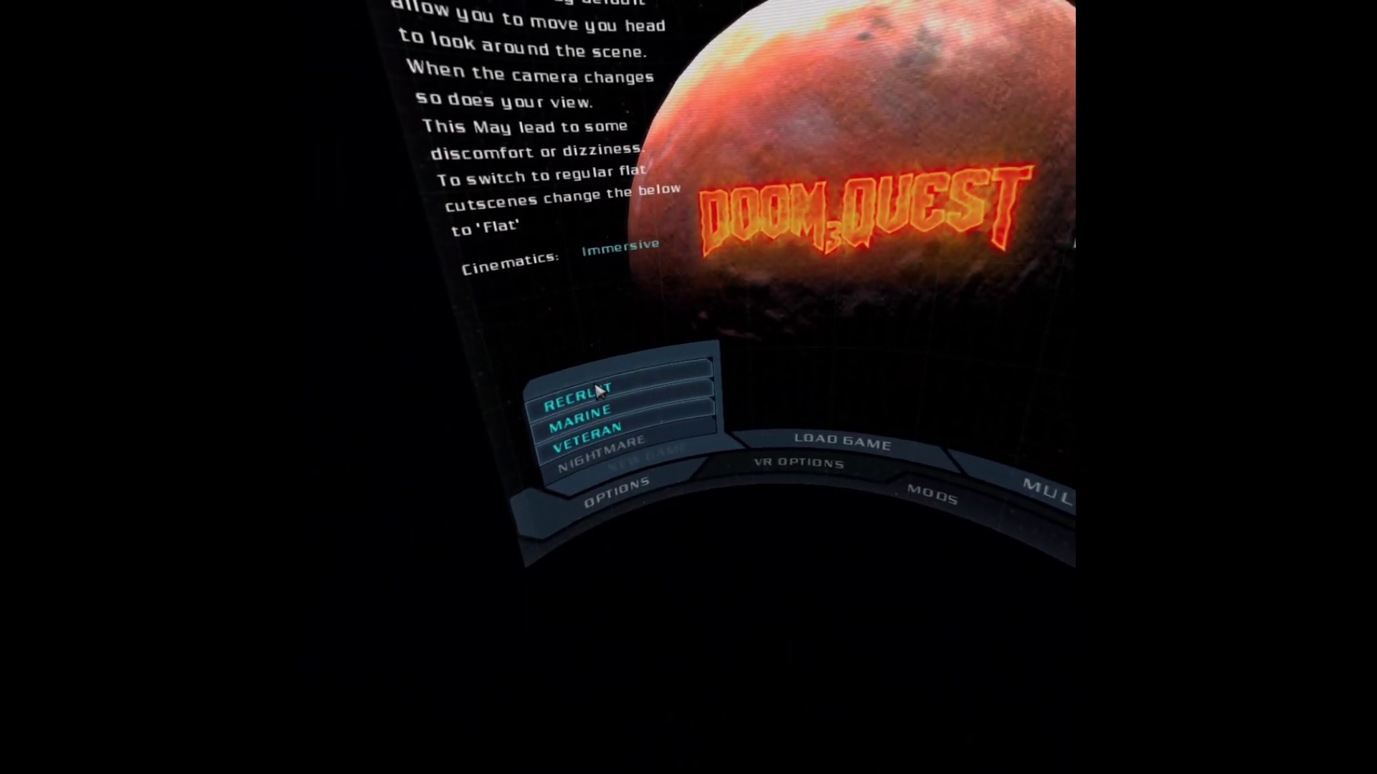
click(598, 394)
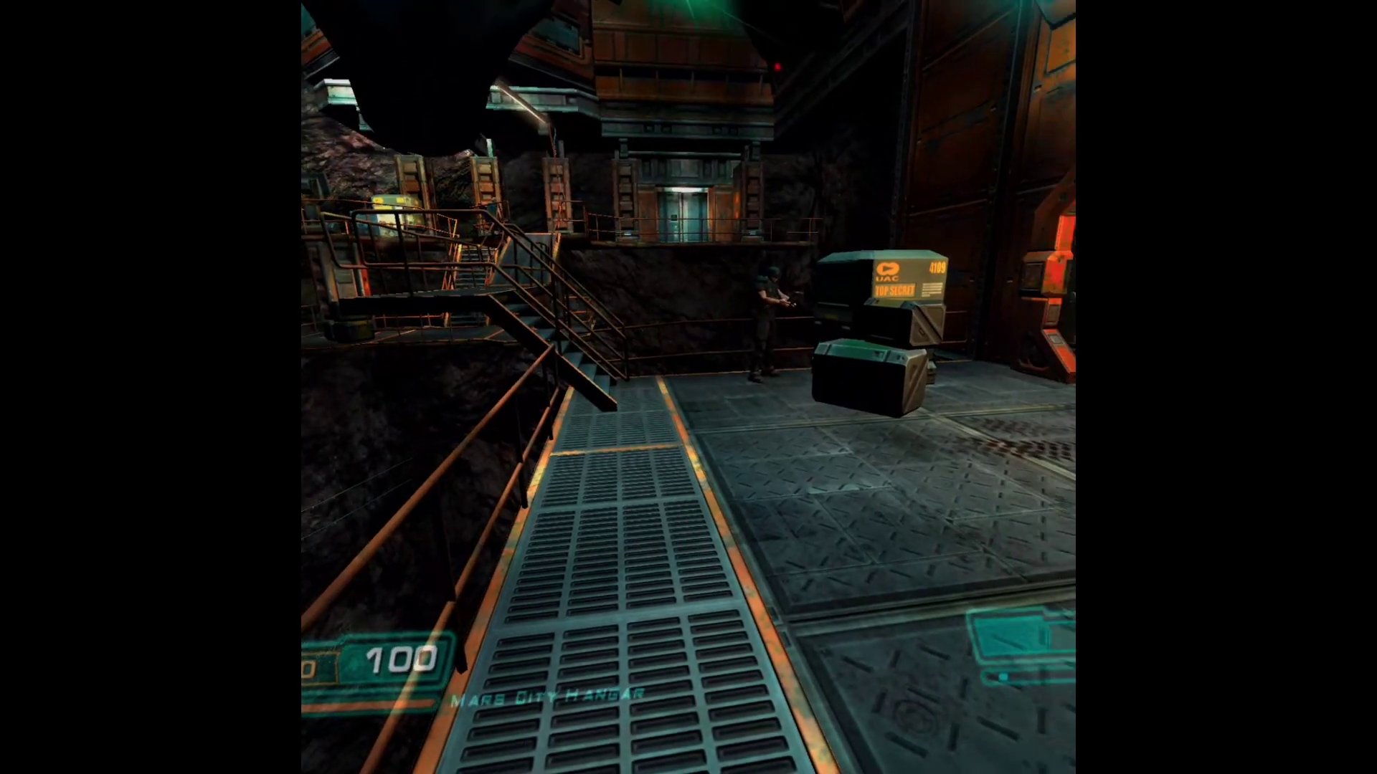
Bring up the in-game menu while playing through the Mars City opening.
key(Escape)
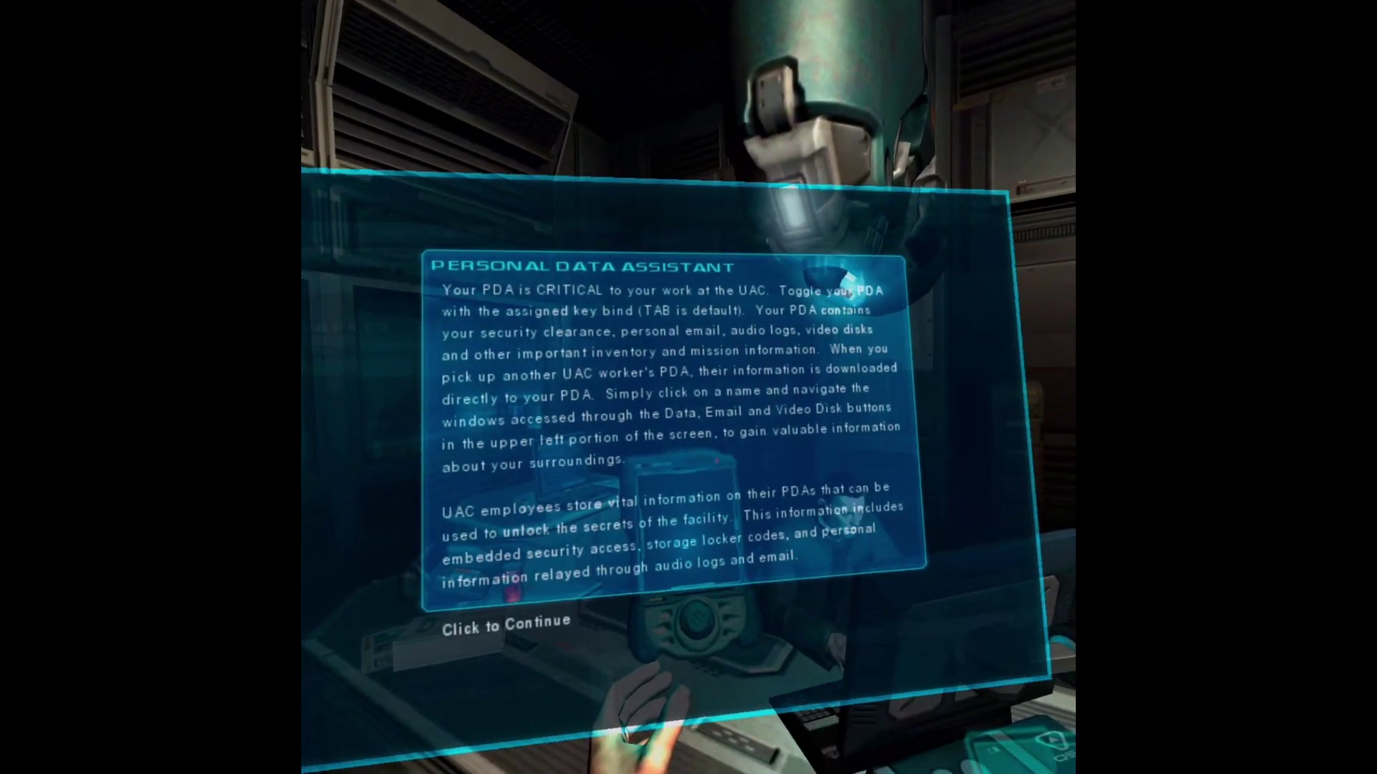
Dismiss the PDA briefing, pause, and save the game over the AutoSave: Mars City name.
click(436, 226)
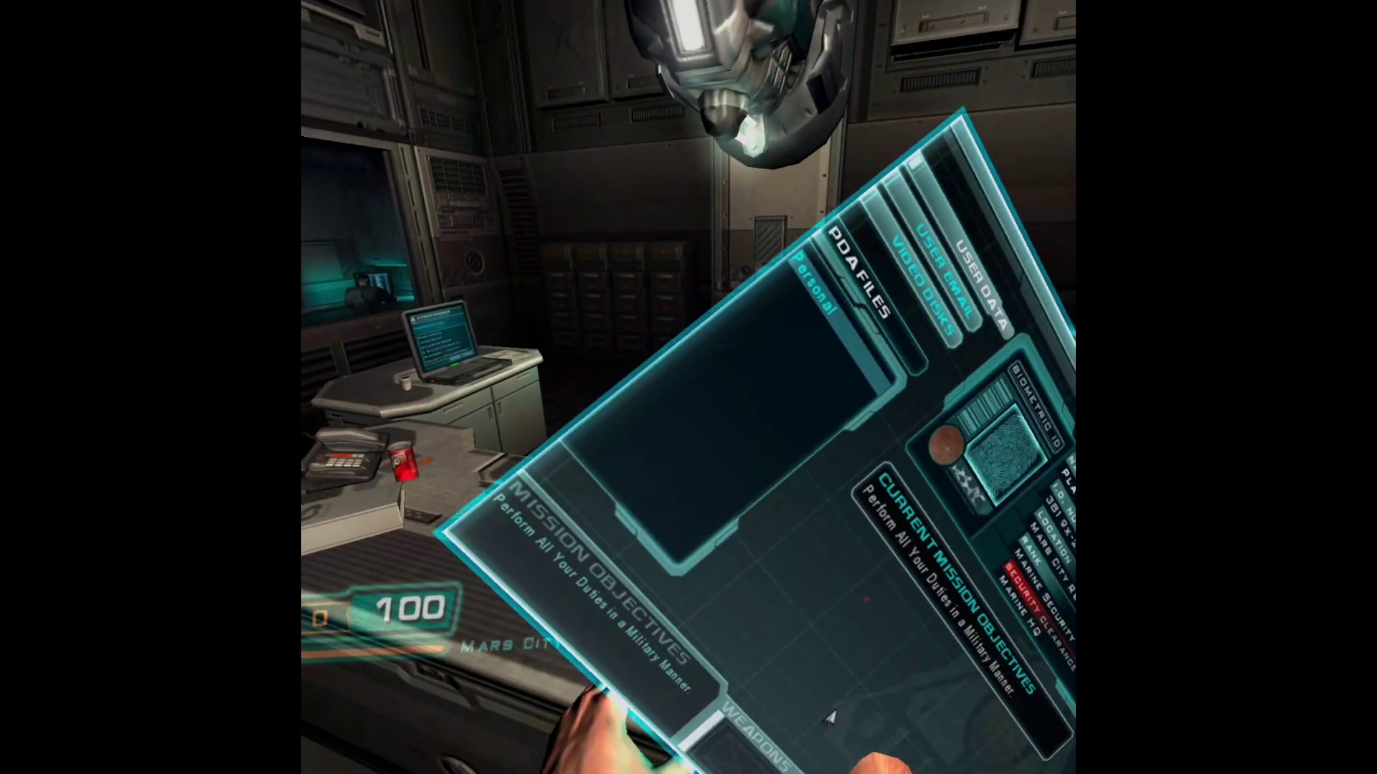
key(Tab)
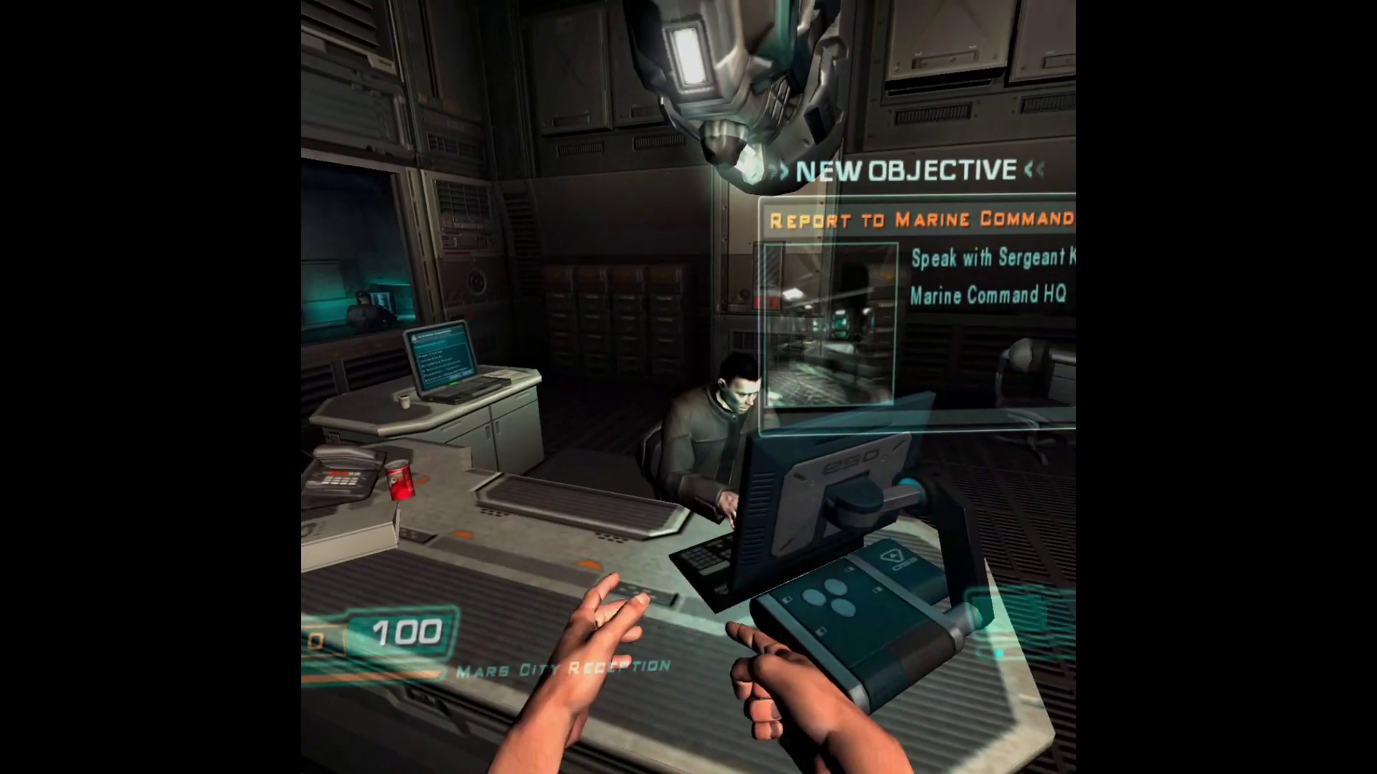
key(Escape)
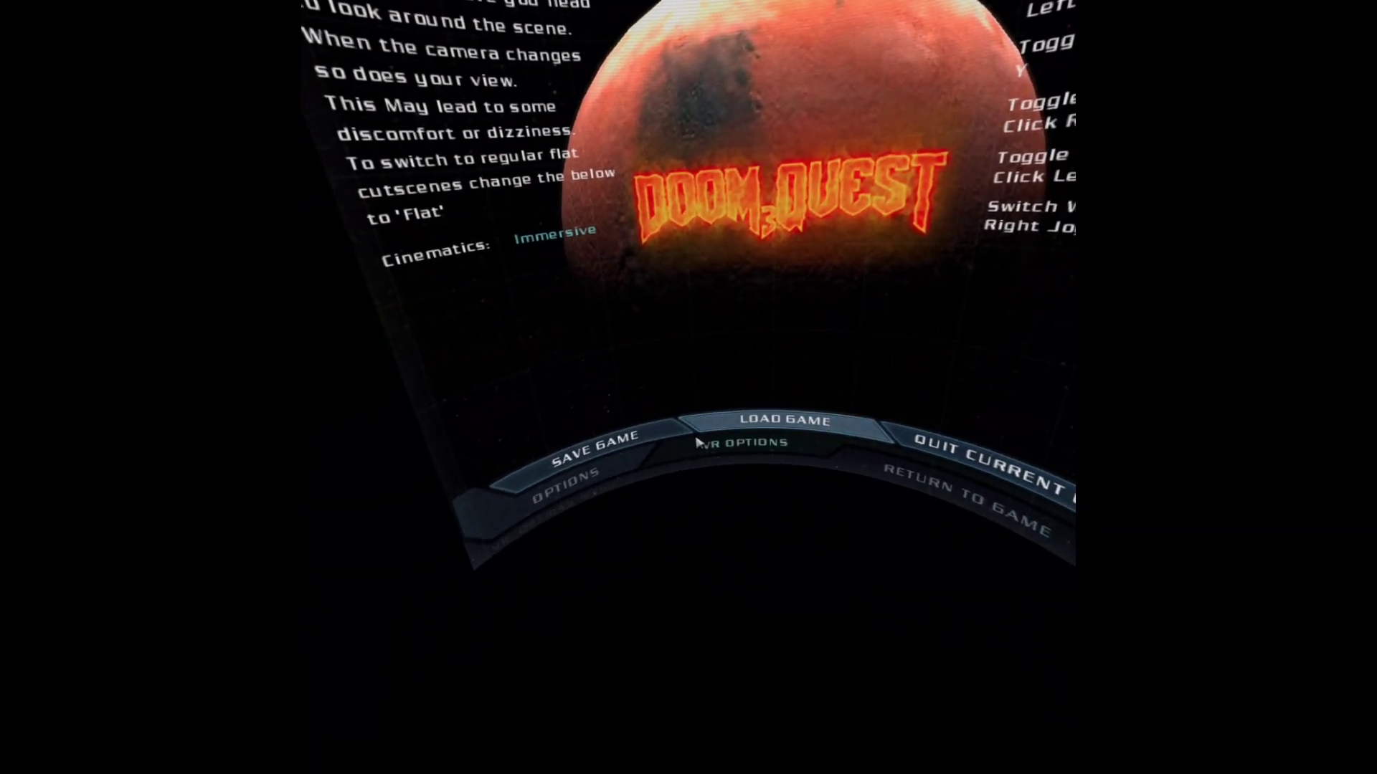
click(653, 512)
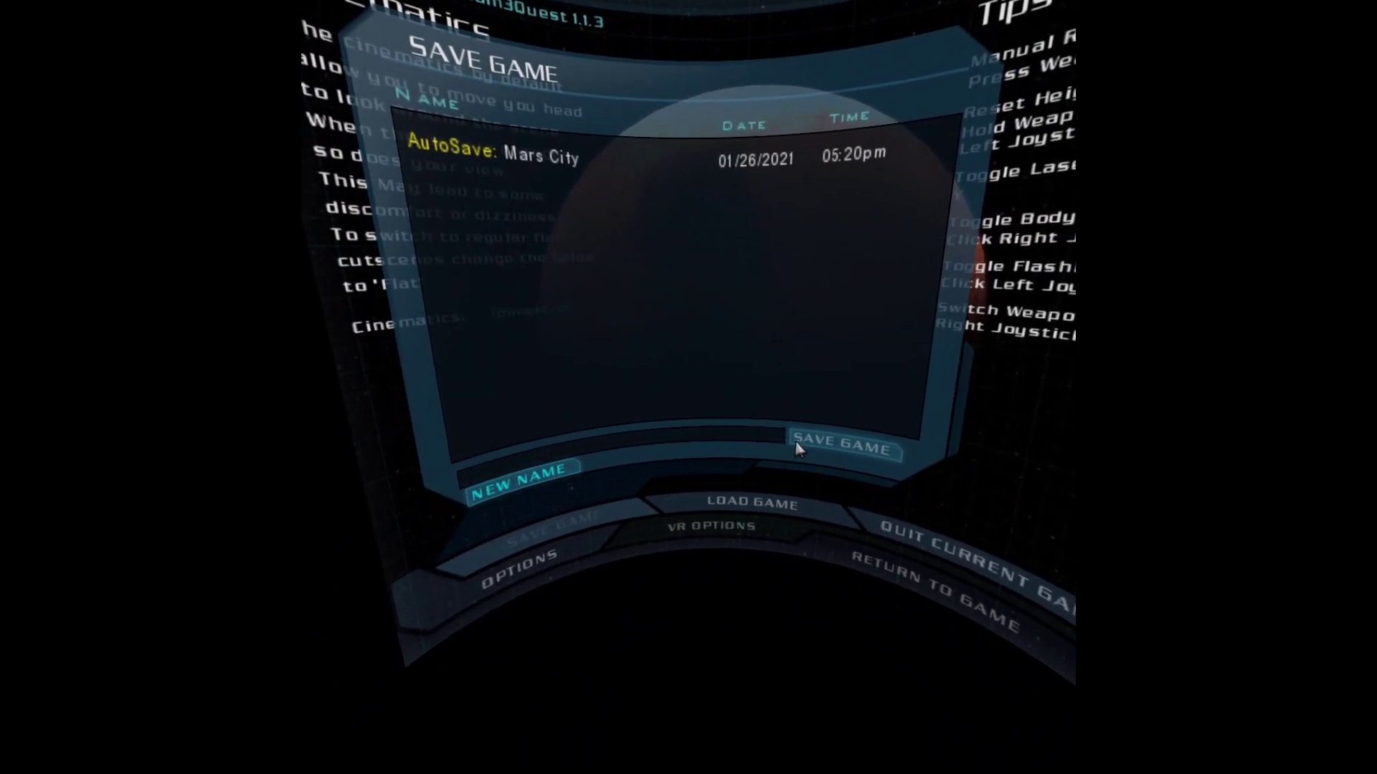
click(582, 336)
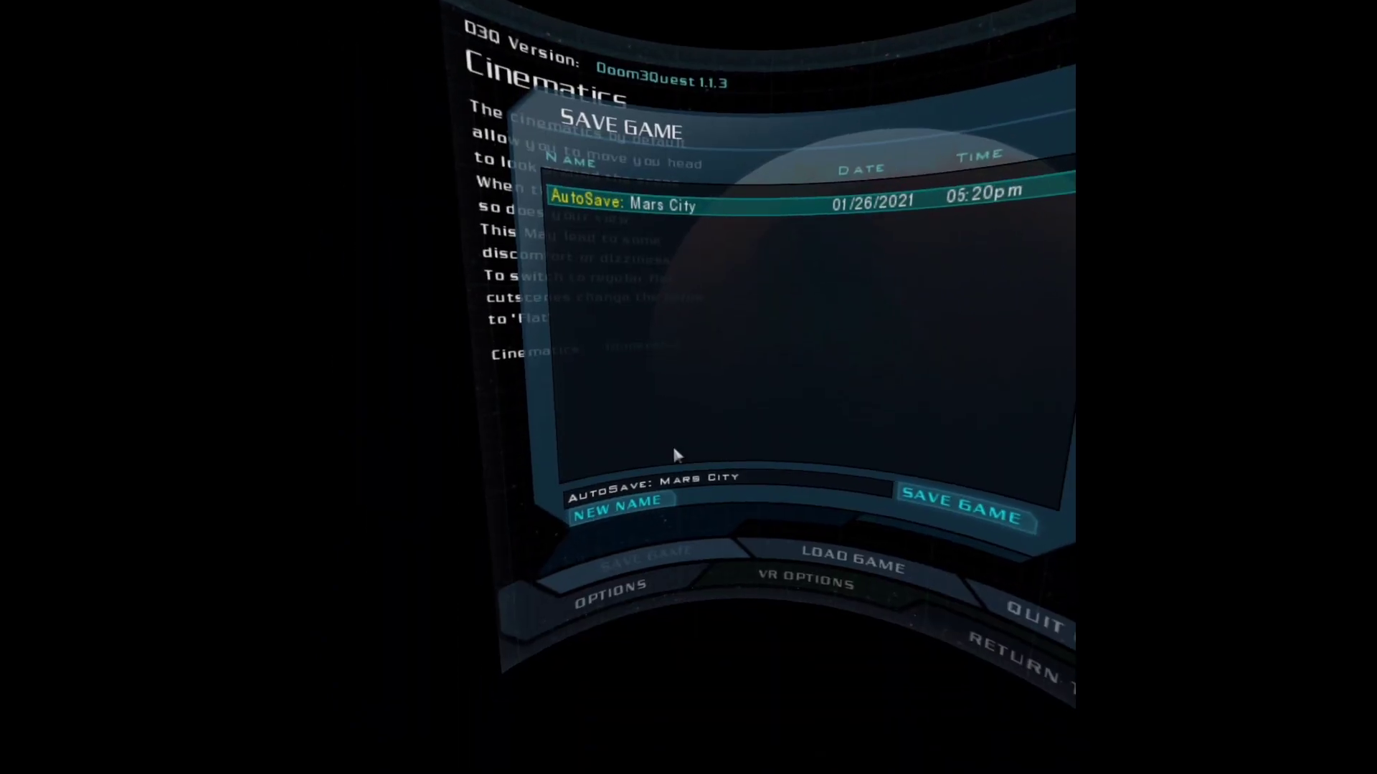
click(781, 449)
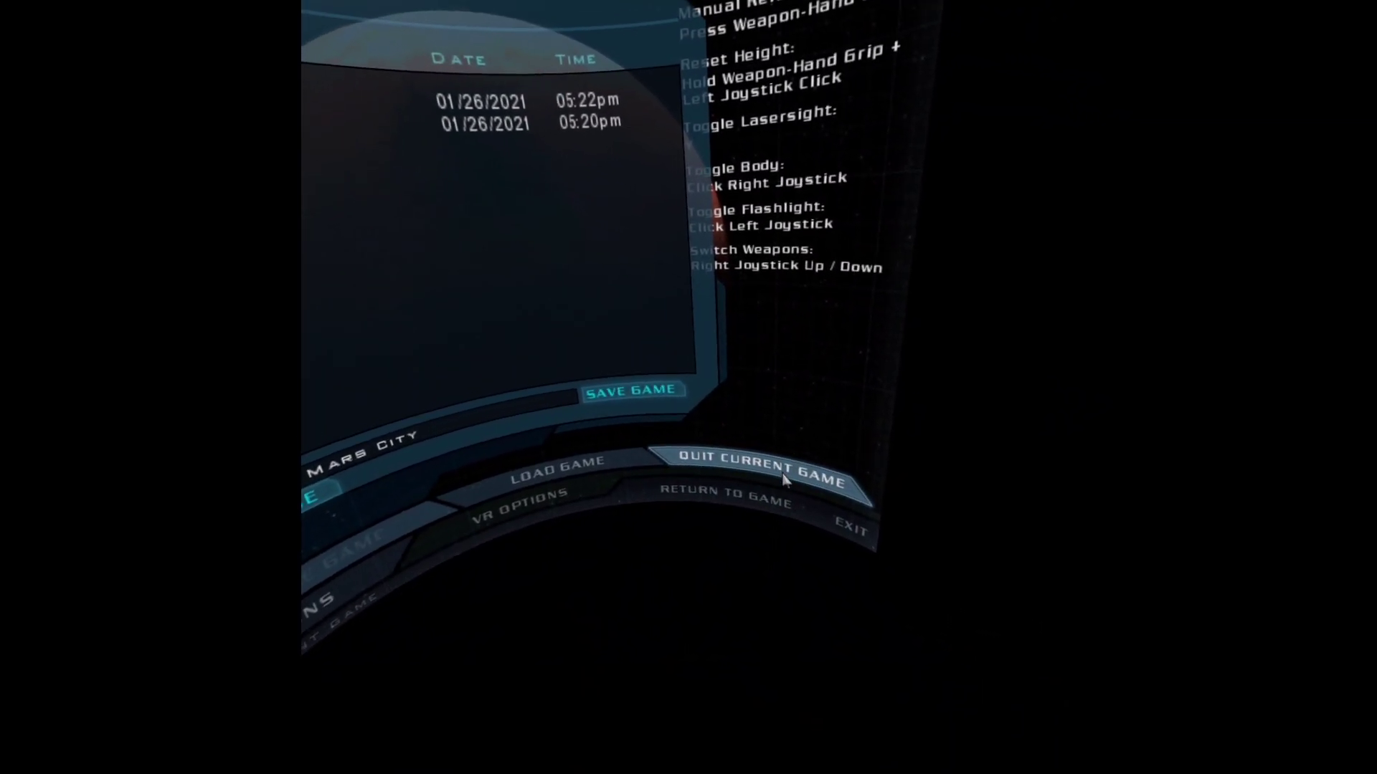
Quit the current game and confirm YES to exit Doom 3.
click(829, 517)
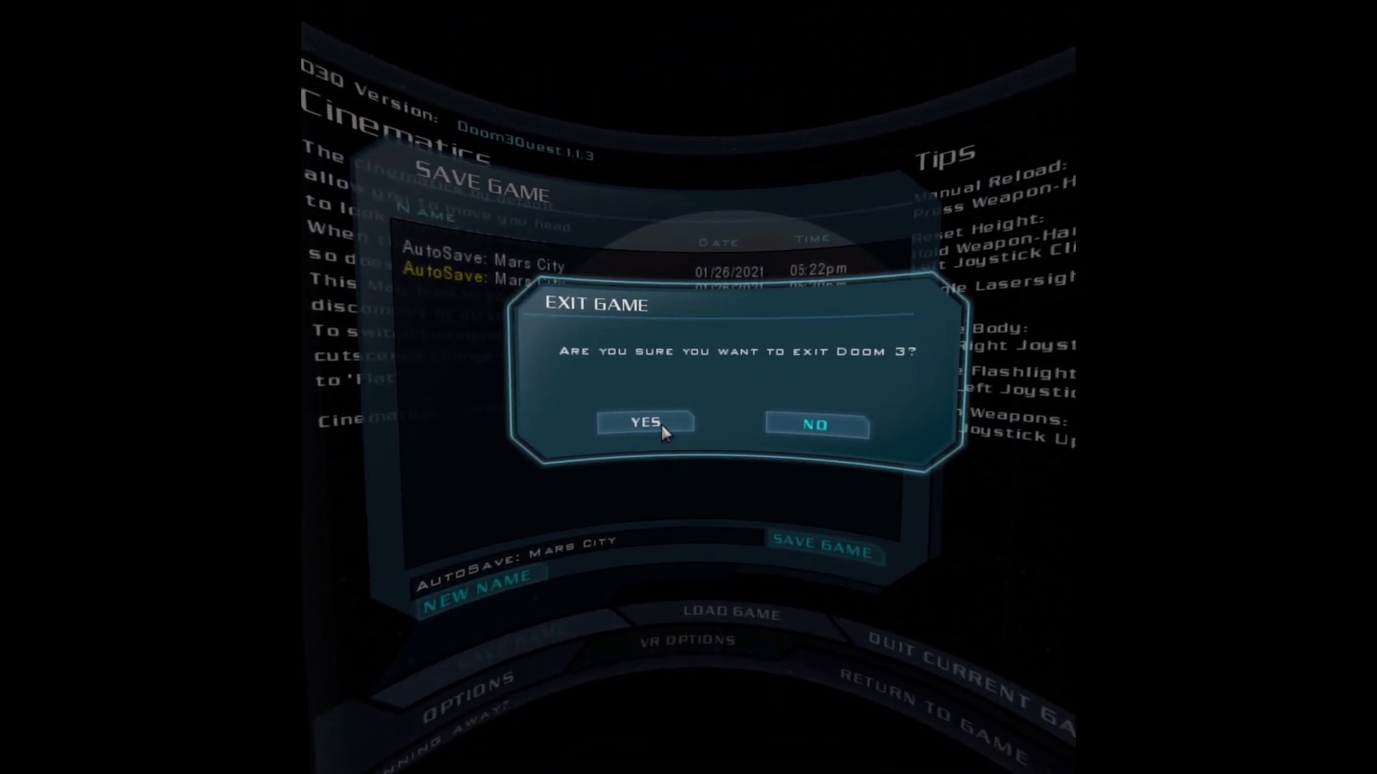
click(662, 424)
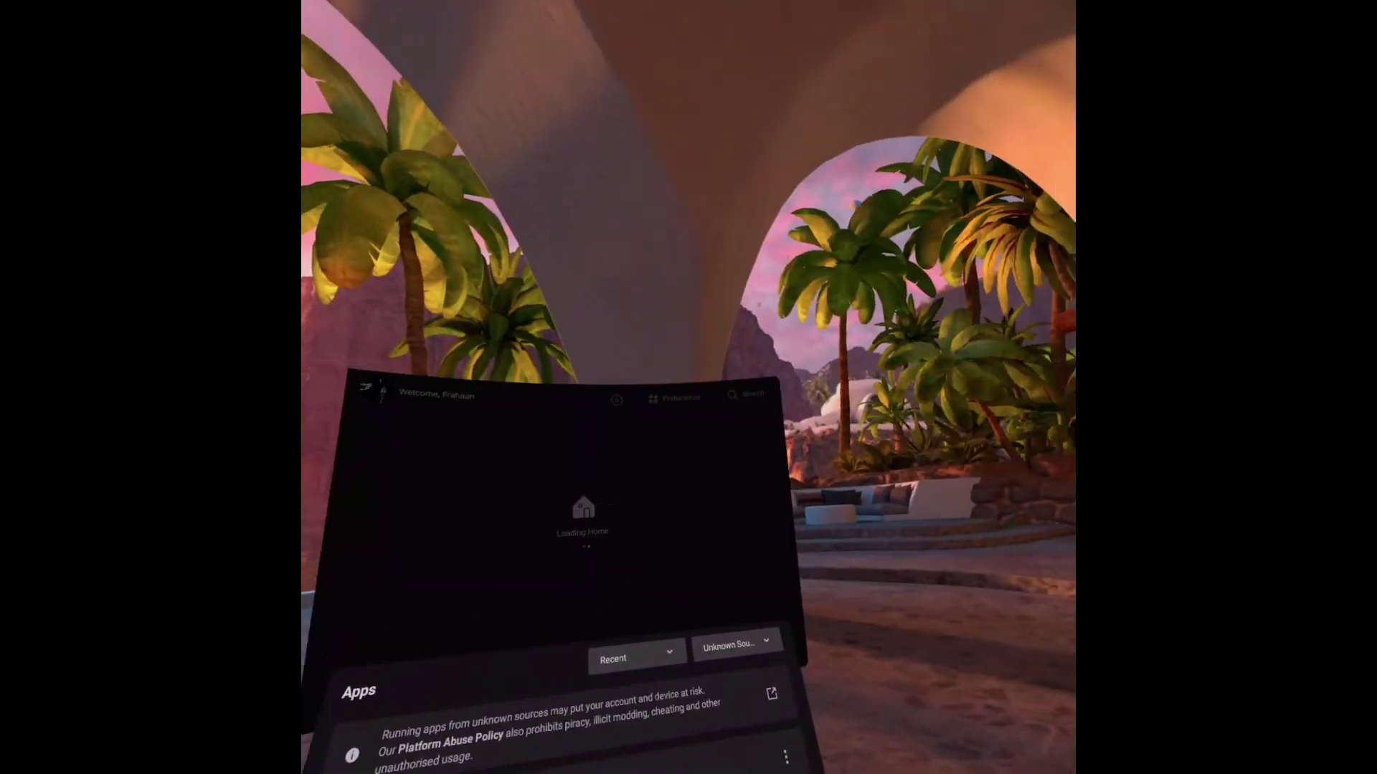